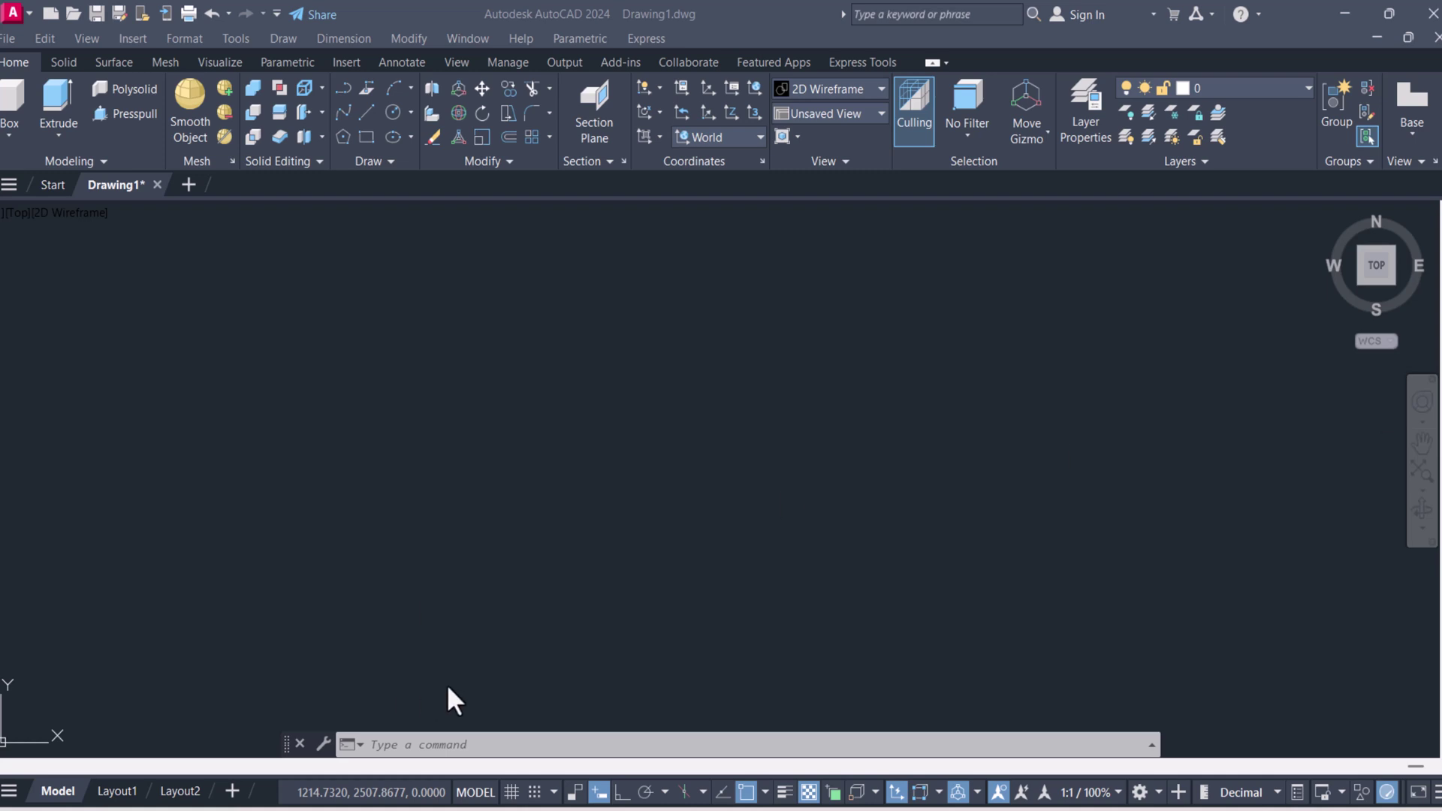
- Switch to the 3D Modeling workspace and view the empty drawing from SW Isometric
{"action": "left_click", "coordinate": [1158, 794]}
{"action": "left_click", "coordinate": [1164, 664]}
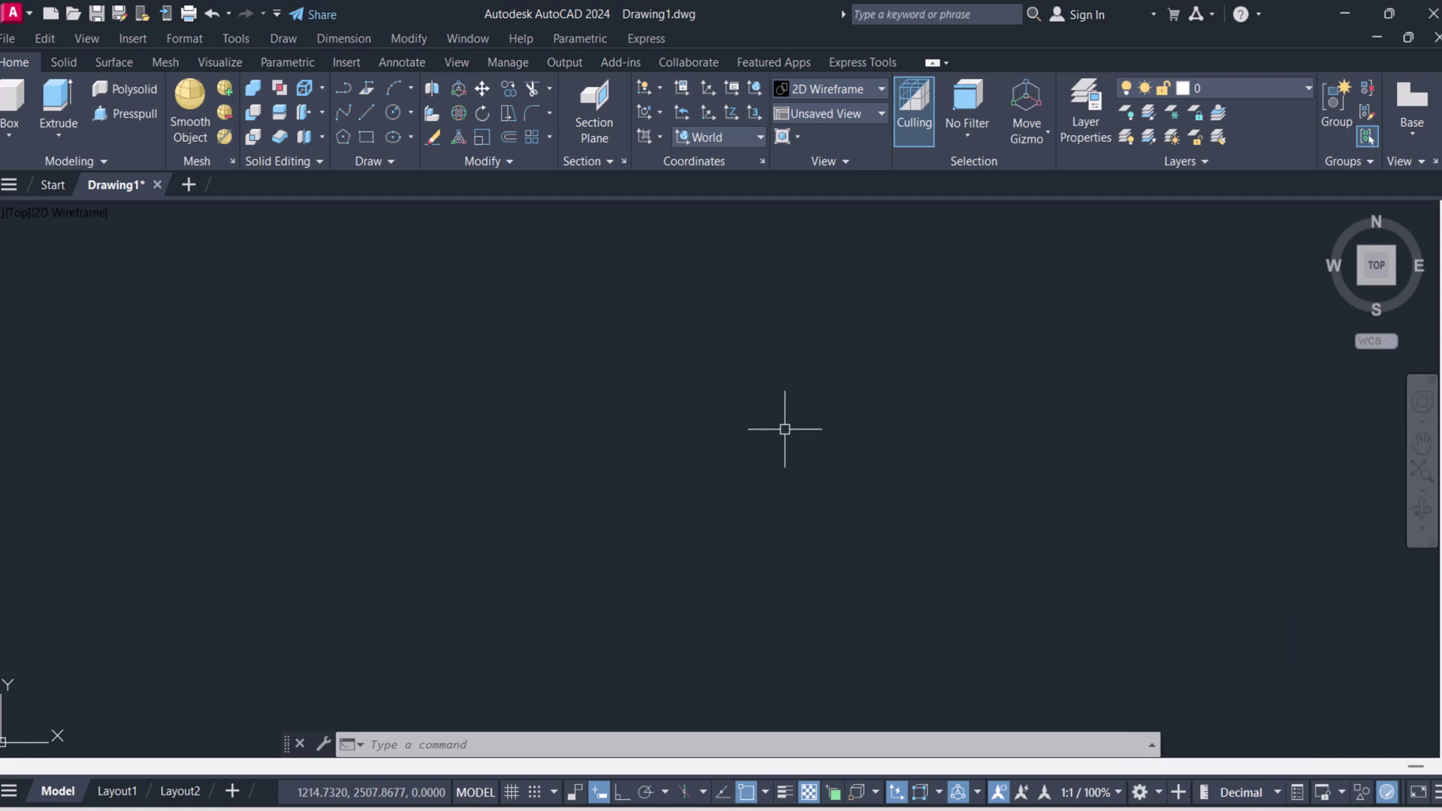
{"action": "left_click", "coordinate": [871, 114]}
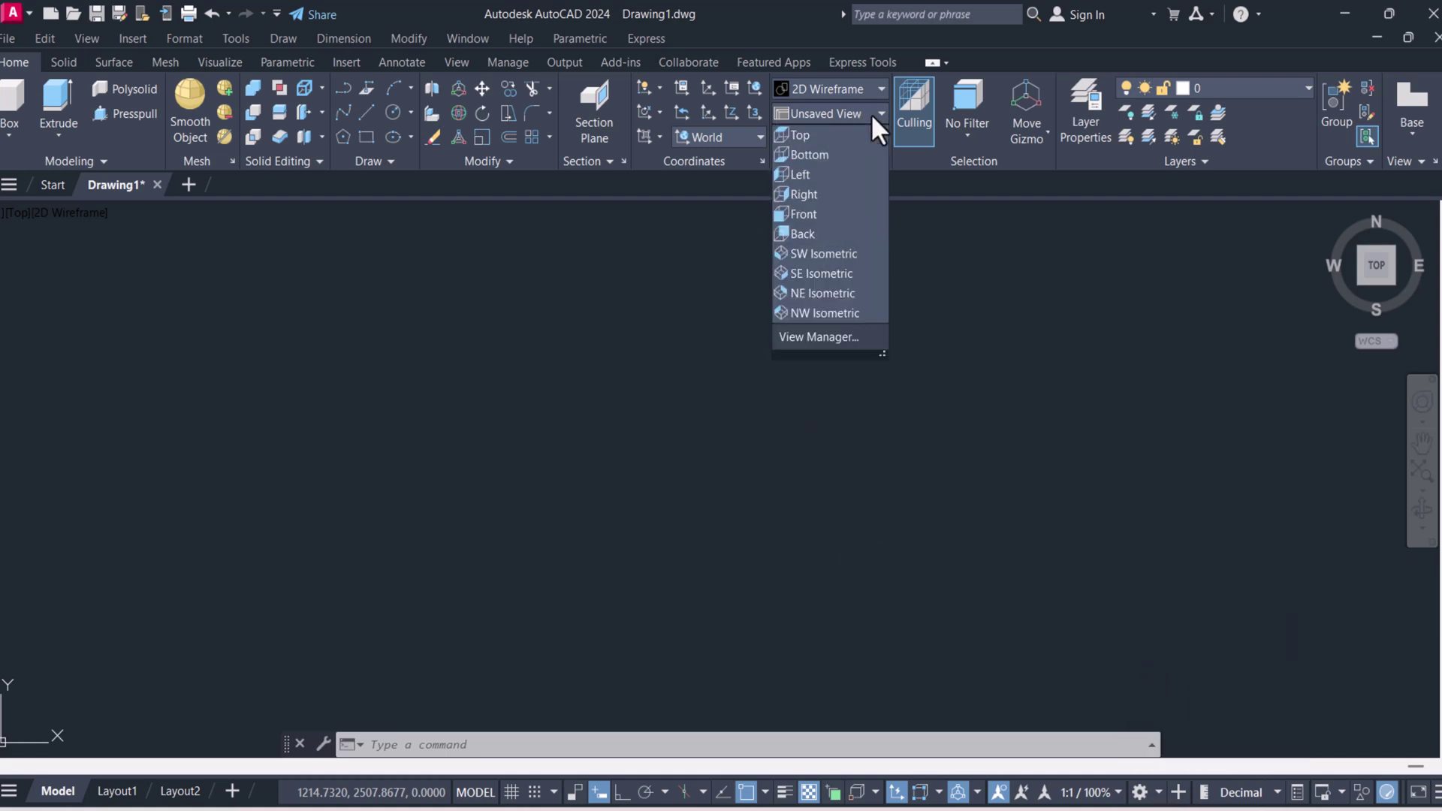
{"action": "left_click", "coordinate": [836, 258]}
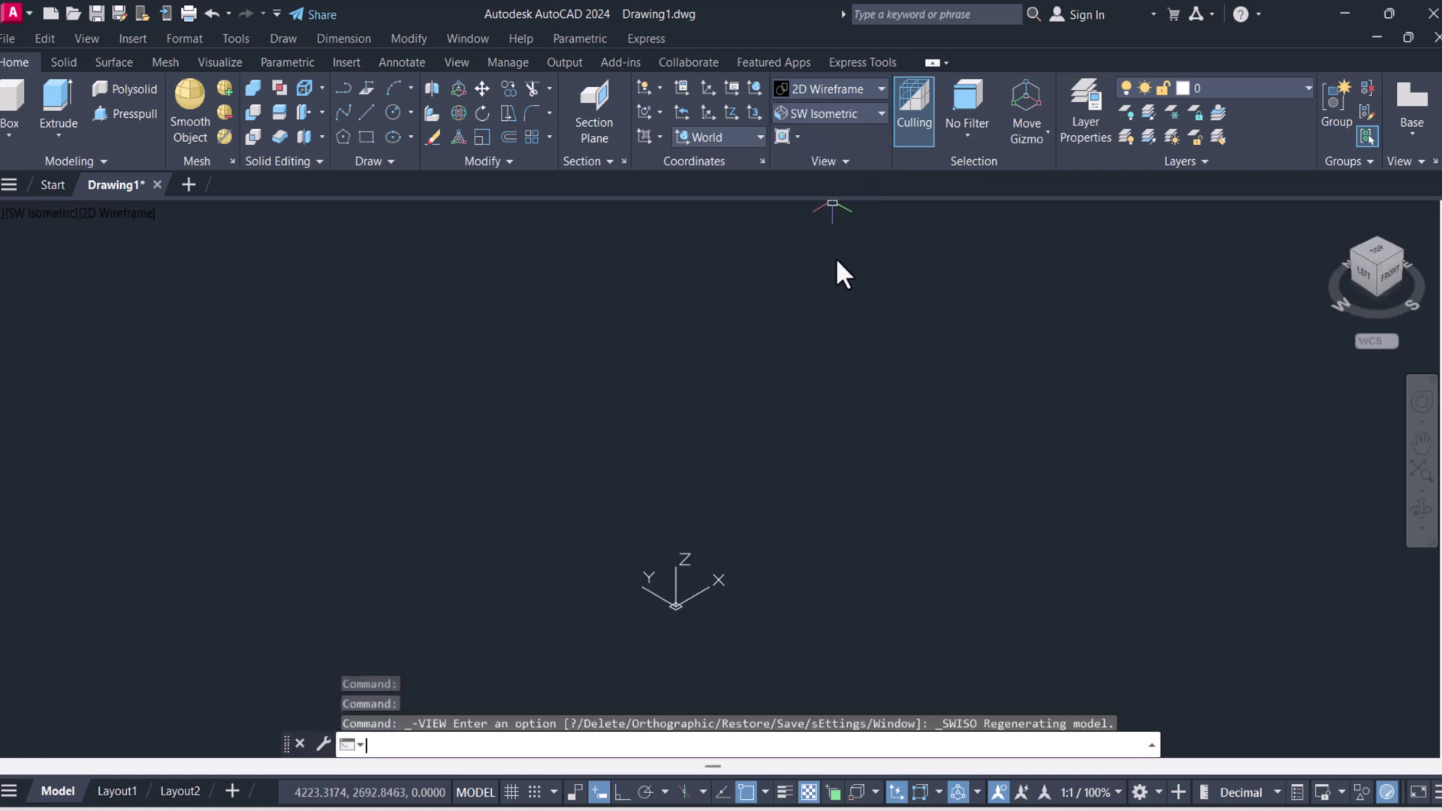
{"action": "middle_click_drag", "start_coordinate": [875, 548], "coordinate": [842, 510]}
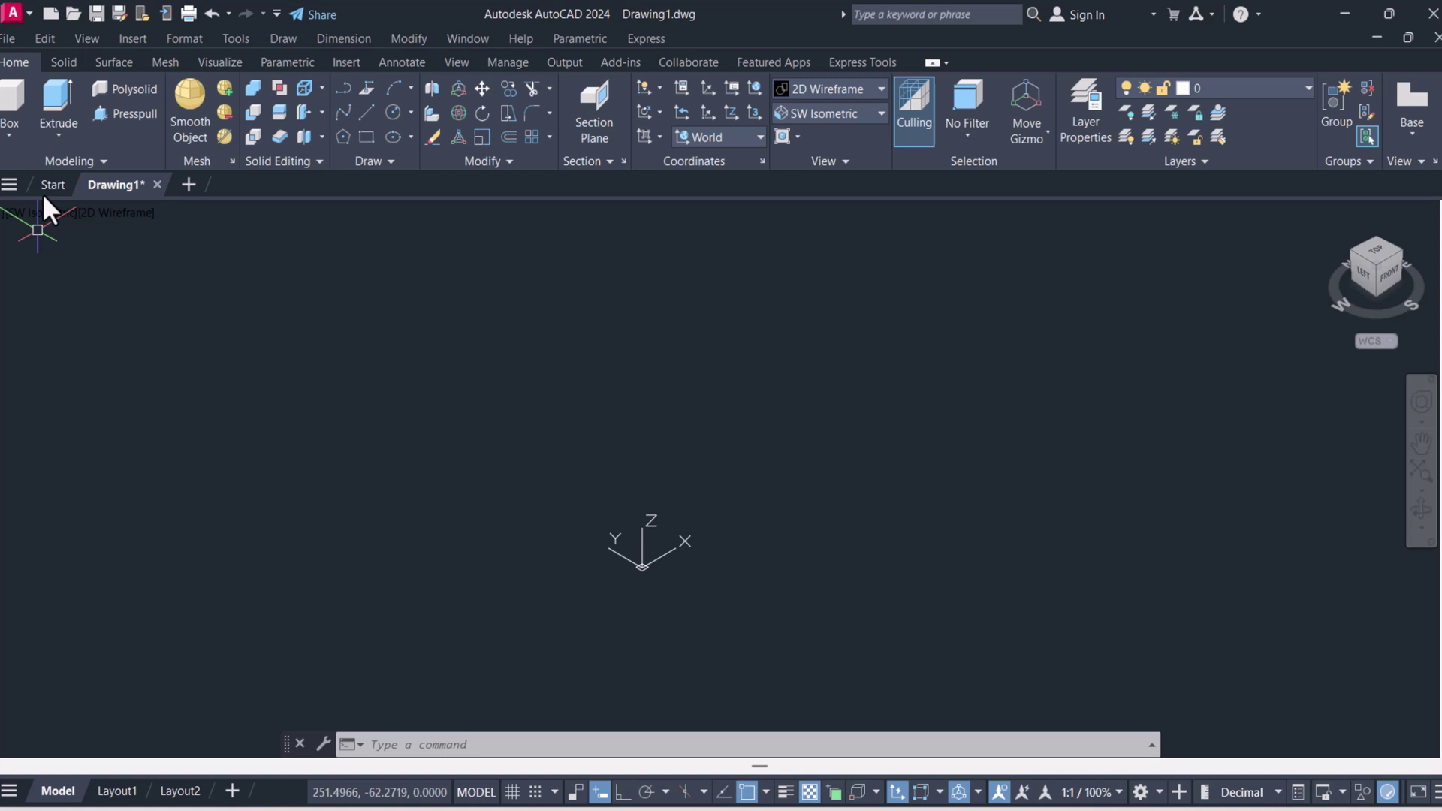
- Create a 500 × 500 box with a height of 300 from a picked first corner
{"action": "left_click", "coordinate": [12, 102]}
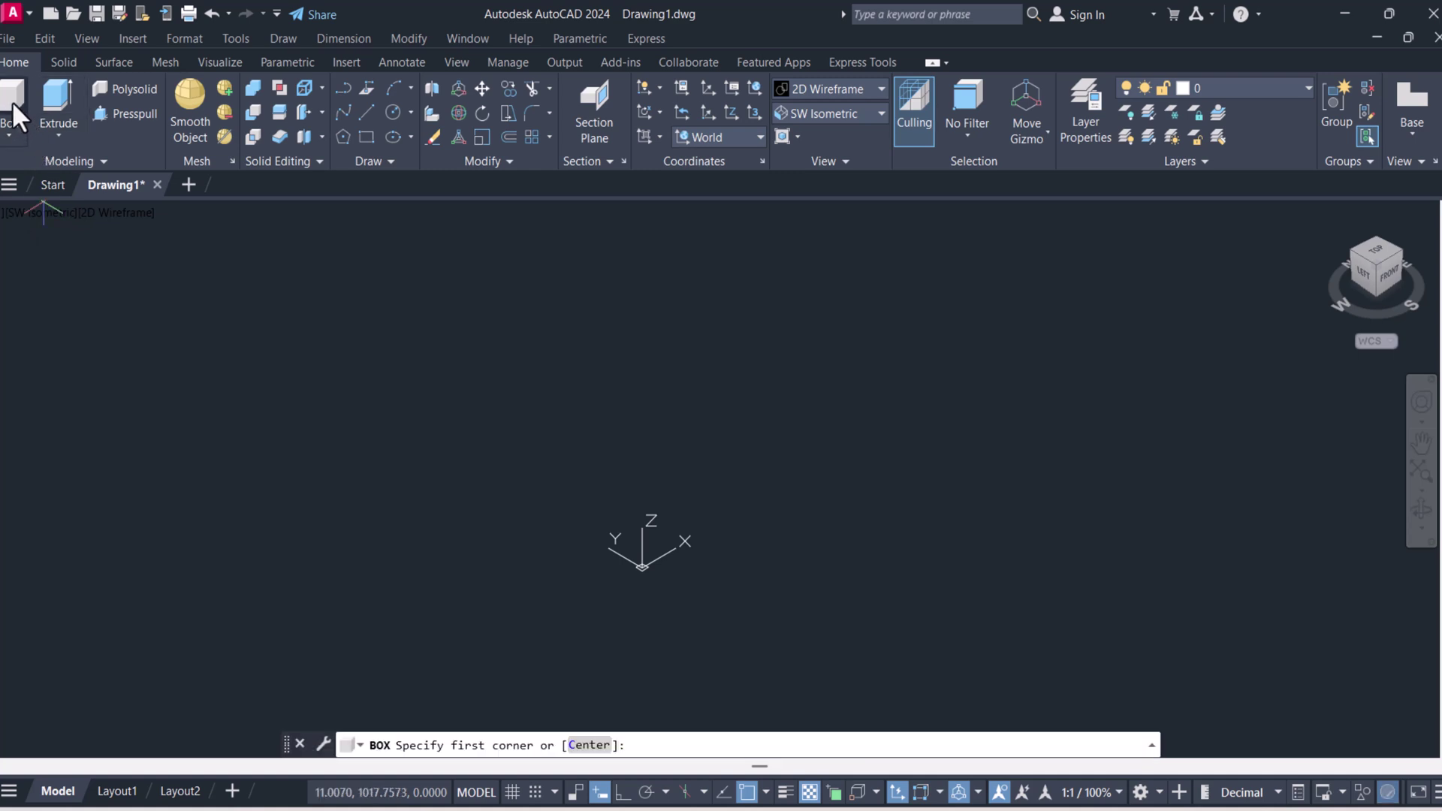
{"action": "left_click", "coordinate": [777, 595]}
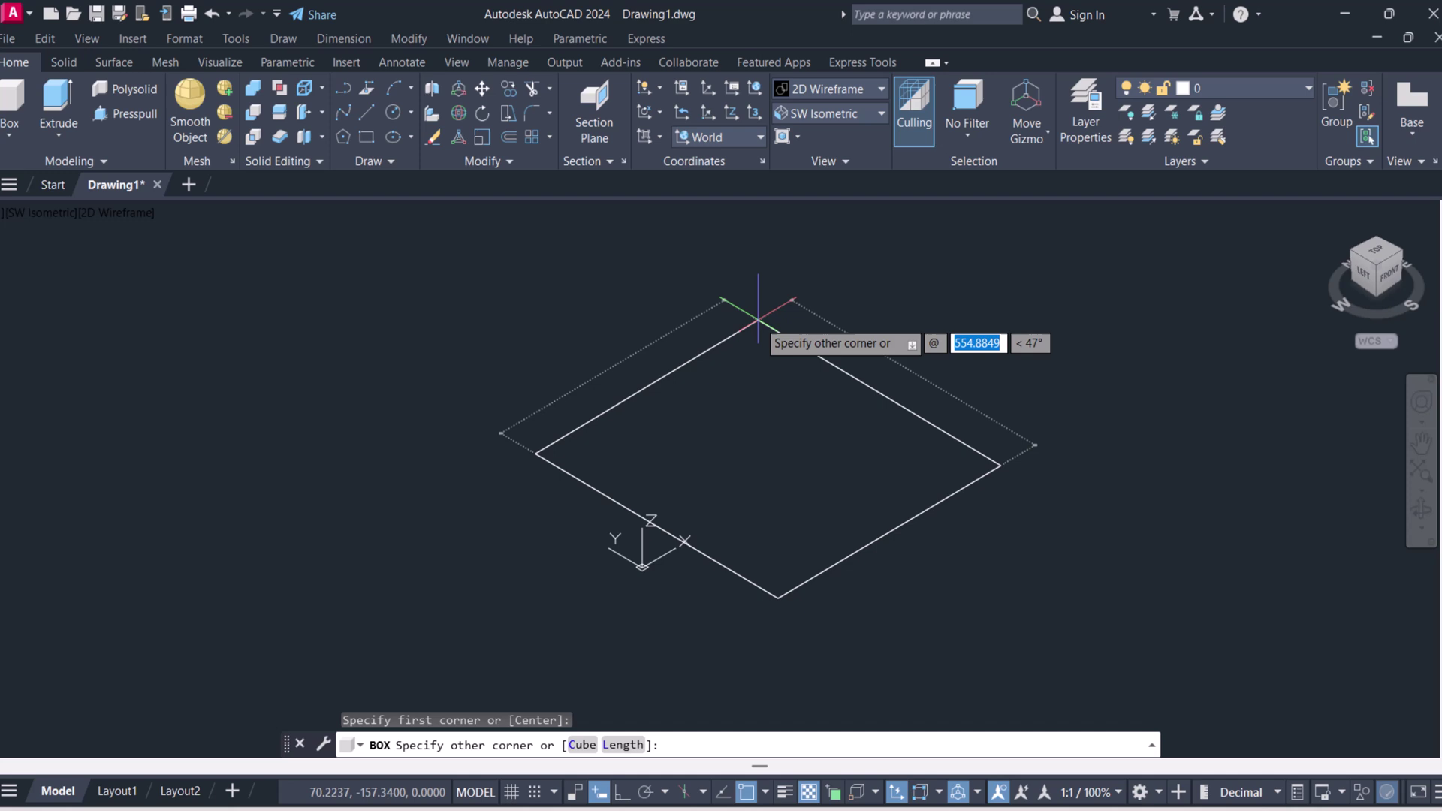
{"action": "type", "text": "5"}
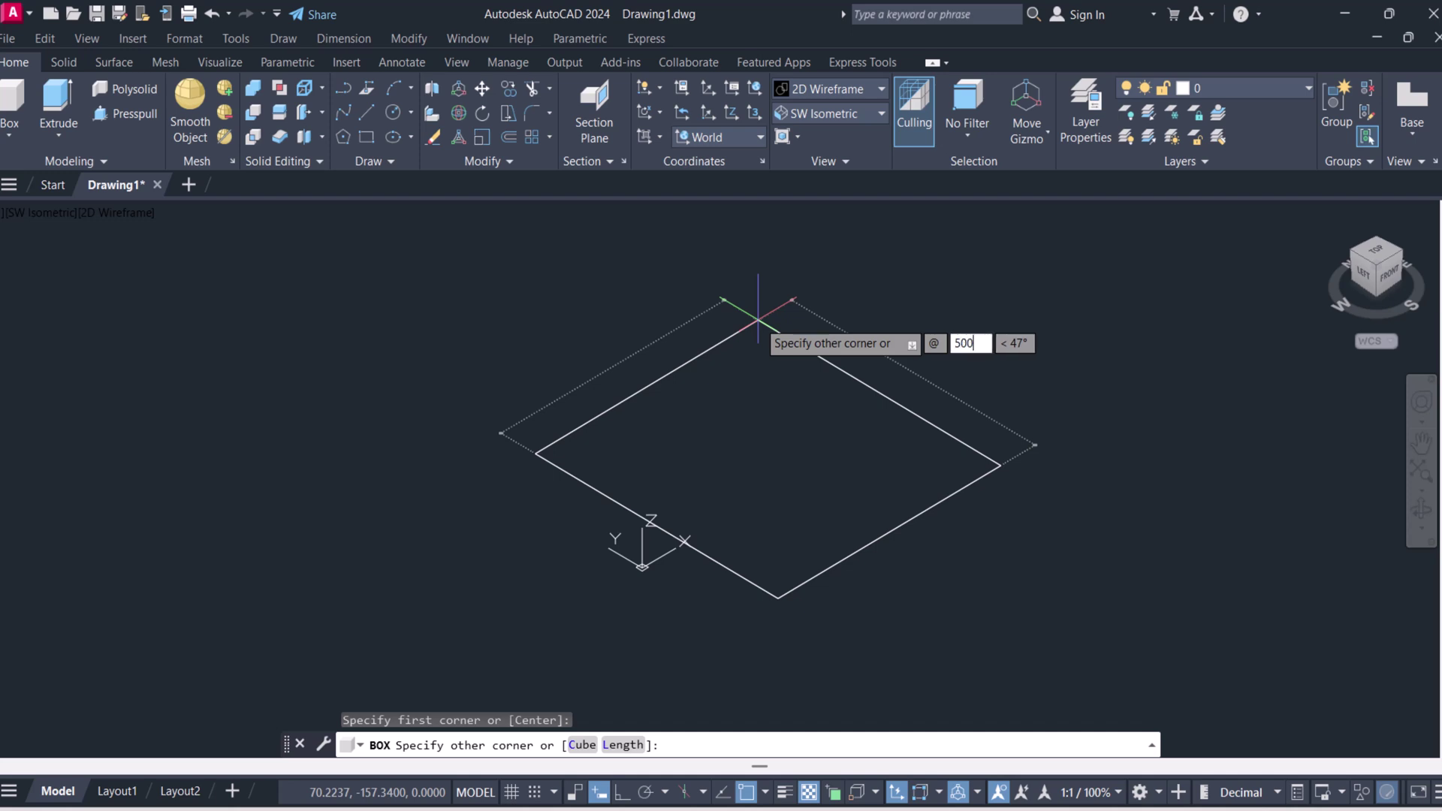
{"action": "type", "text": "00"}
{"action": "key", "text": "Tab"}
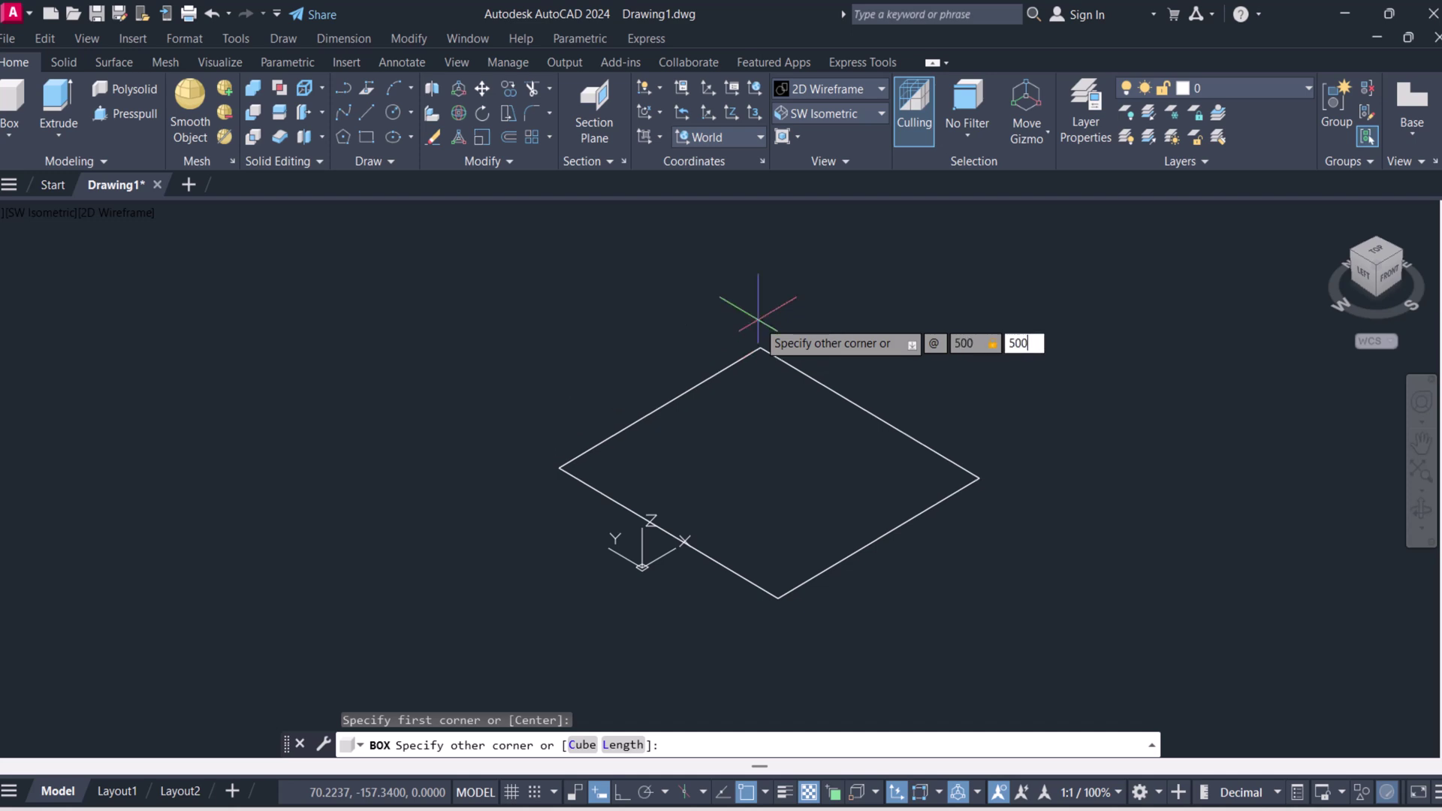
{"action": "type", "text": "500"}
{"action": "key", "text": "Return"}
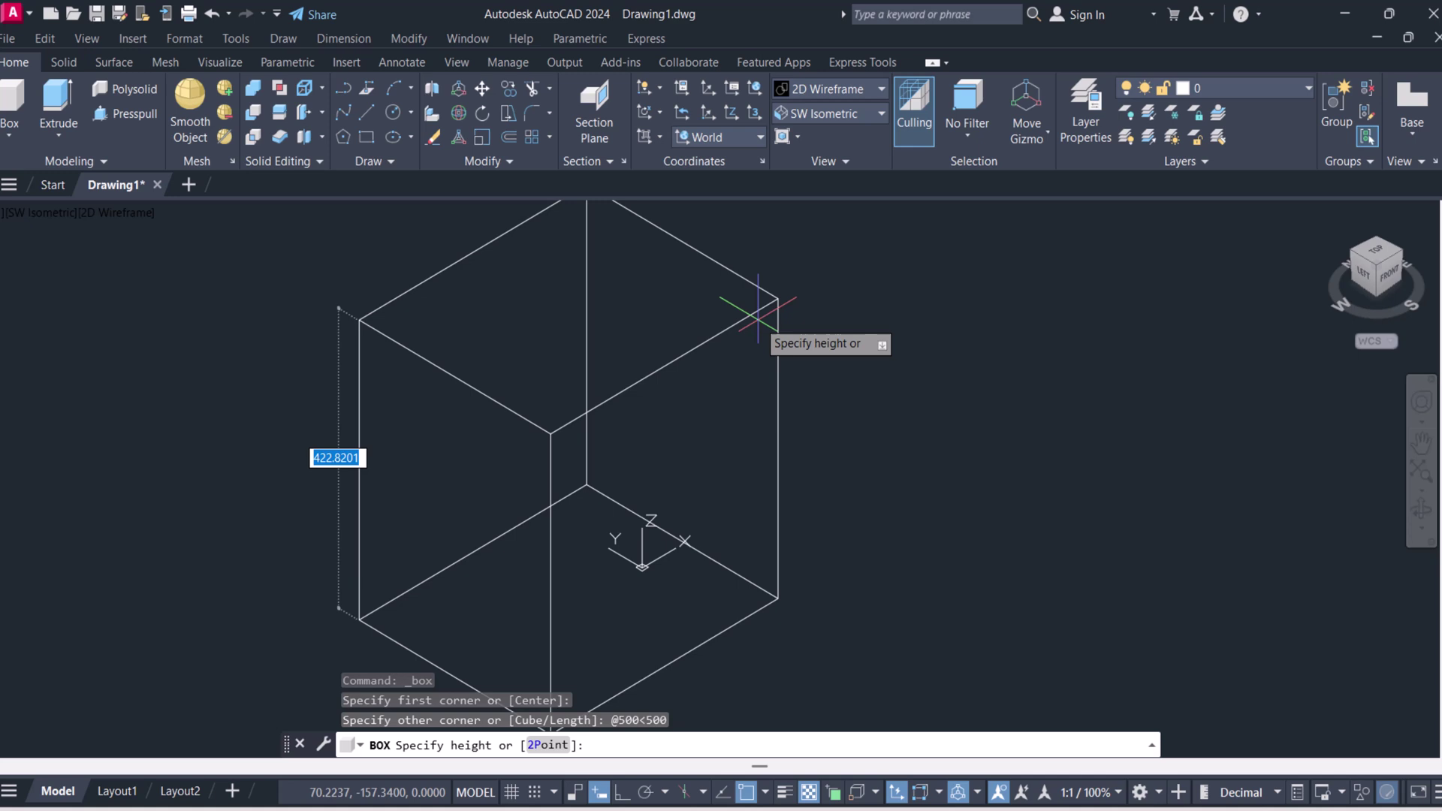
{"action": "type", "text": "3"}
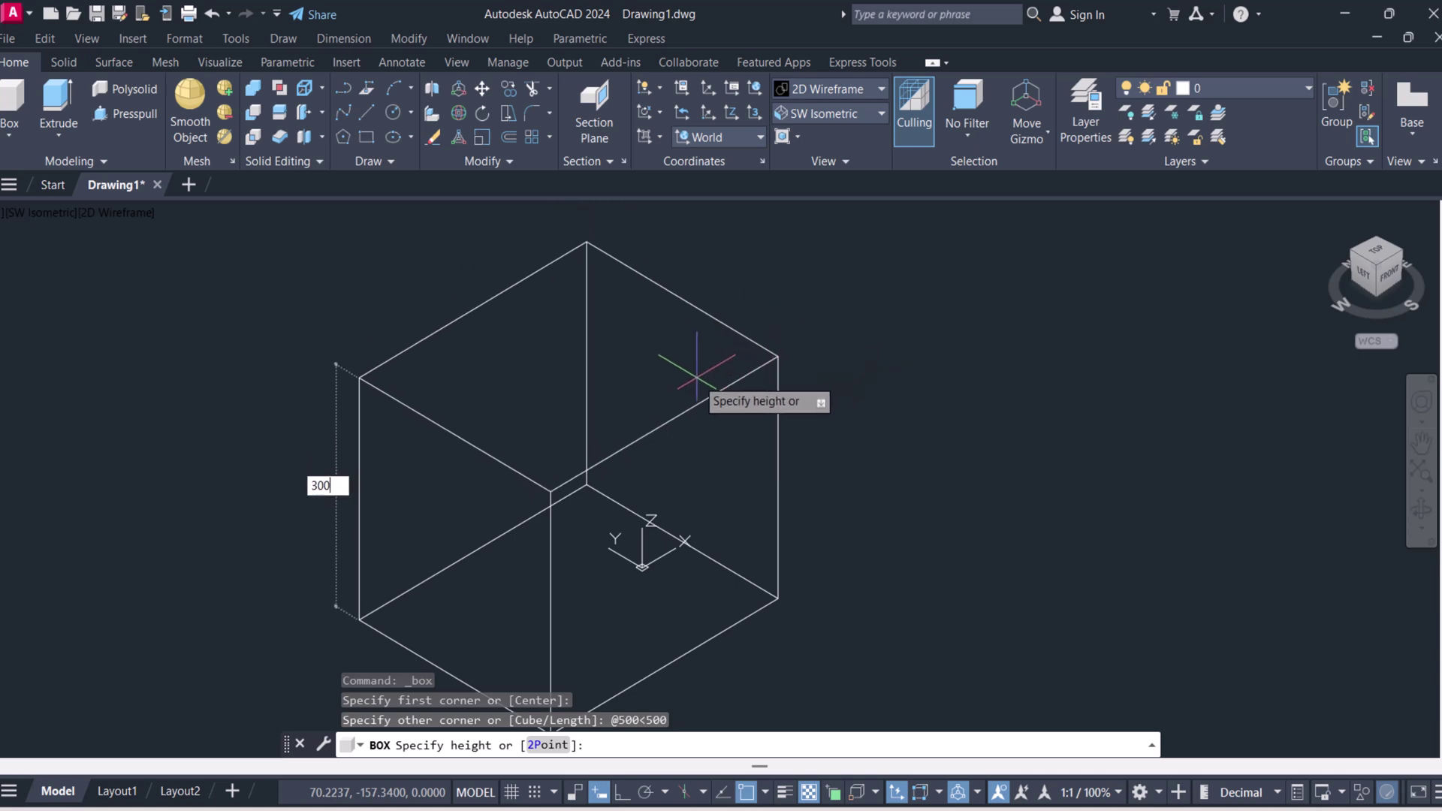
{"action": "type", "text": "00"}
{"action": "key", "text": "Return"}
{"action": "key", "text": "Escape"}
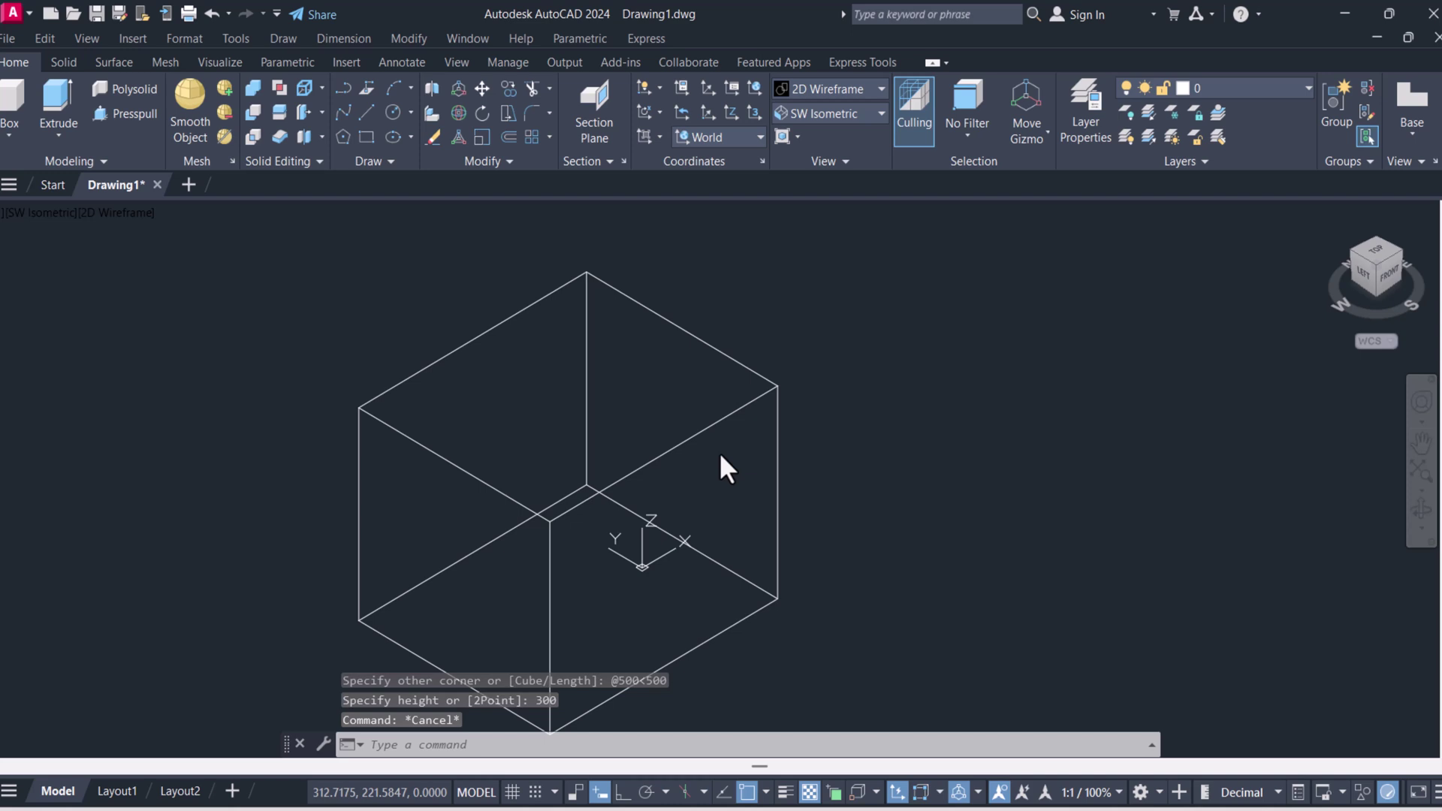
{"action": "scroll", "coordinate": [719, 453], "scroll_direction": "down", "scroll_amount": 3}
{"action": "scroll", "coordinate": [711, 458], "scroll_direction": "up", "scroll_amount": 3}
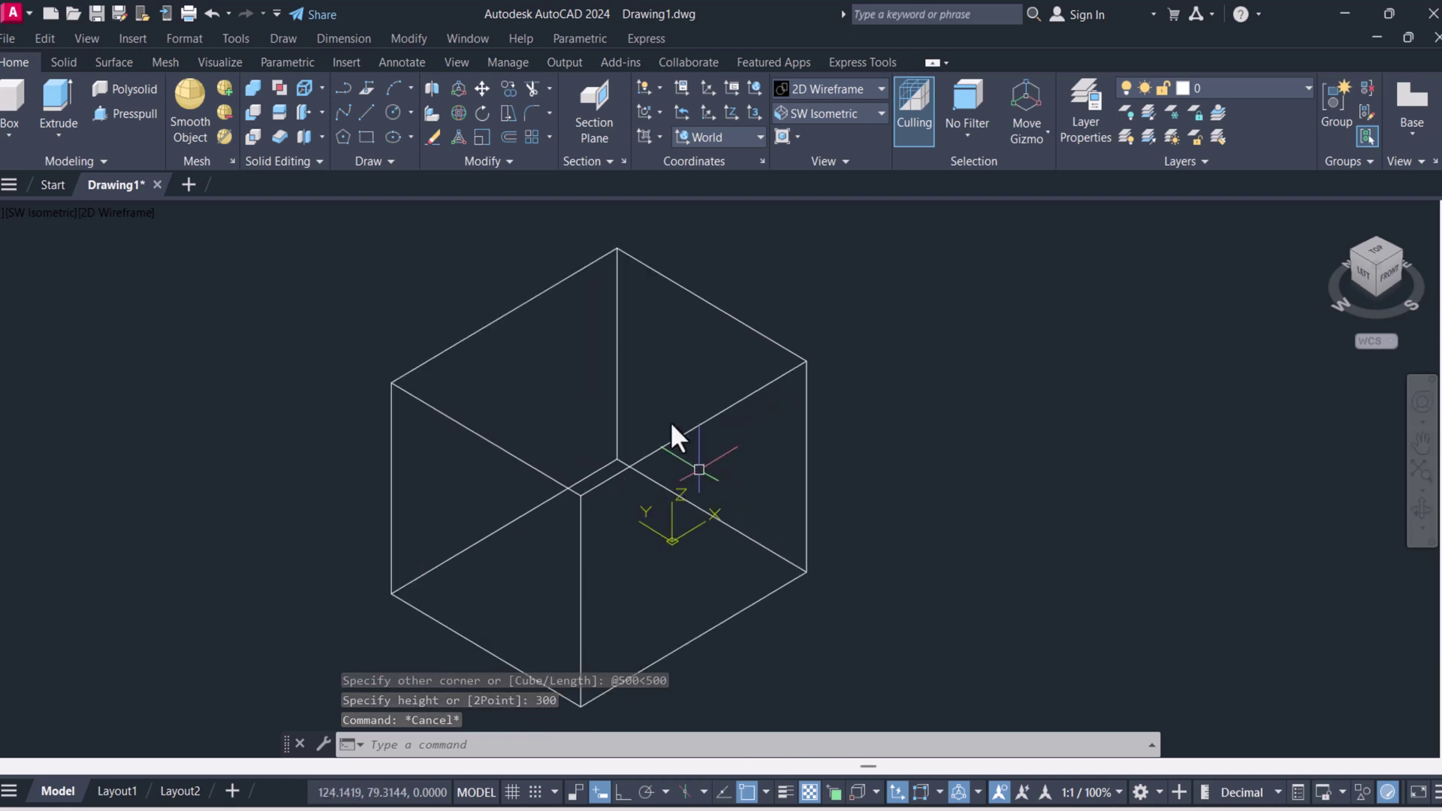
- Shade the box in the Conceptual visual style and orbit to a lower front view
{"action": "left_click", "coordinate": [859, 92]}
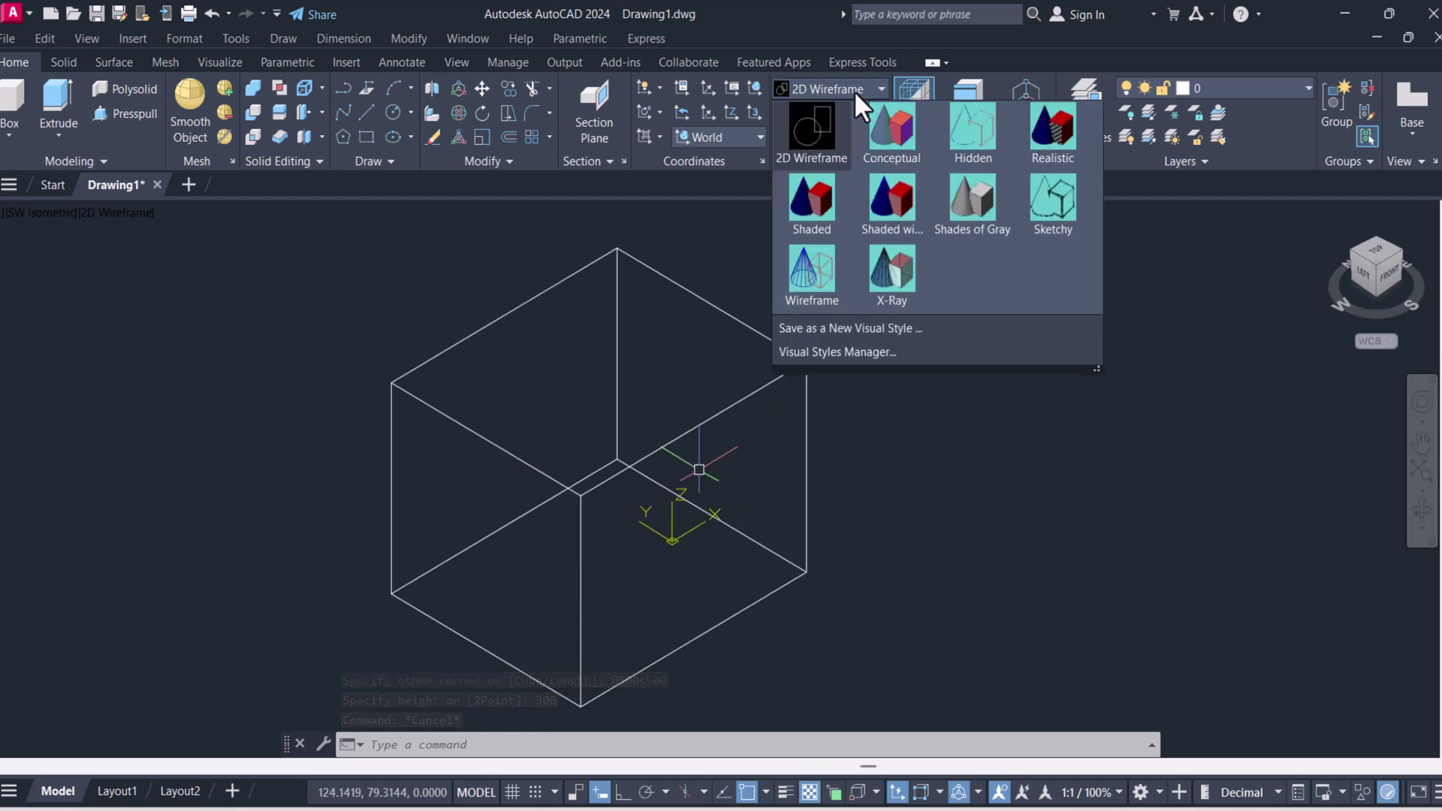
{"action": "left_click", "coordinate": [898, 133]}
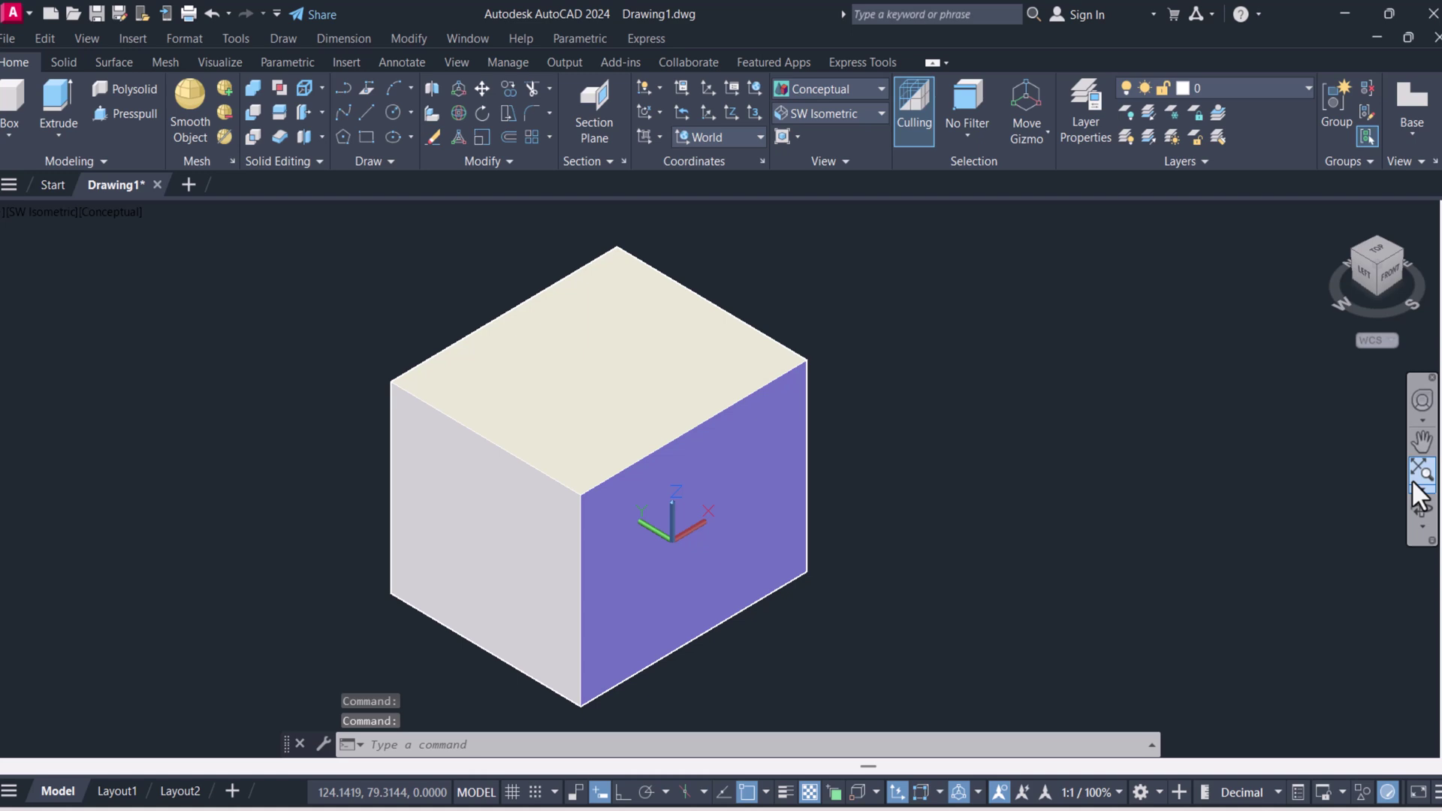
{"action": "left_click", "coordinate": [1421, 507]}
{"action": "left_click_drag", "start_coordinate": [875, 570], "coordinate": [863, 599]}
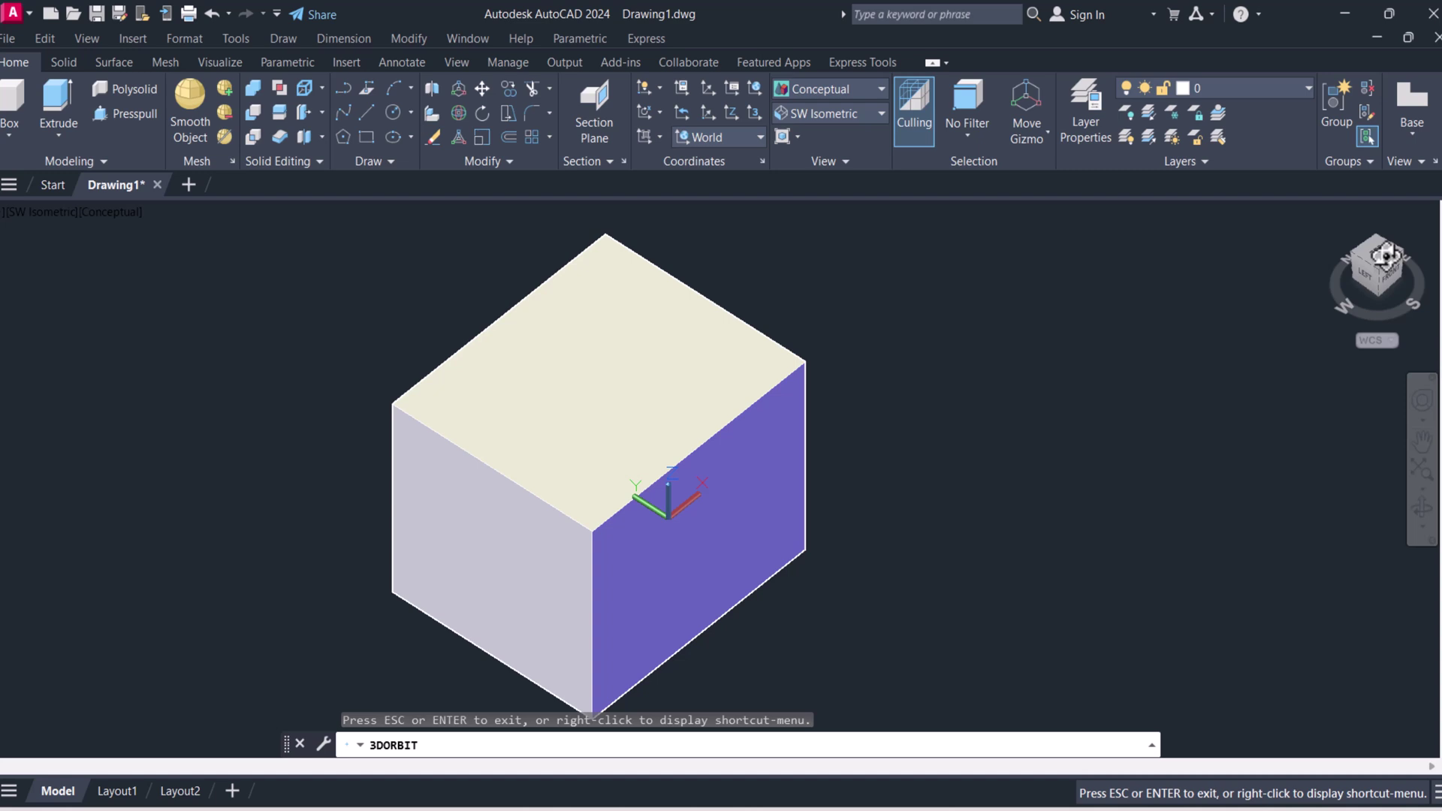
{"action": "key", "text": "Escape"}
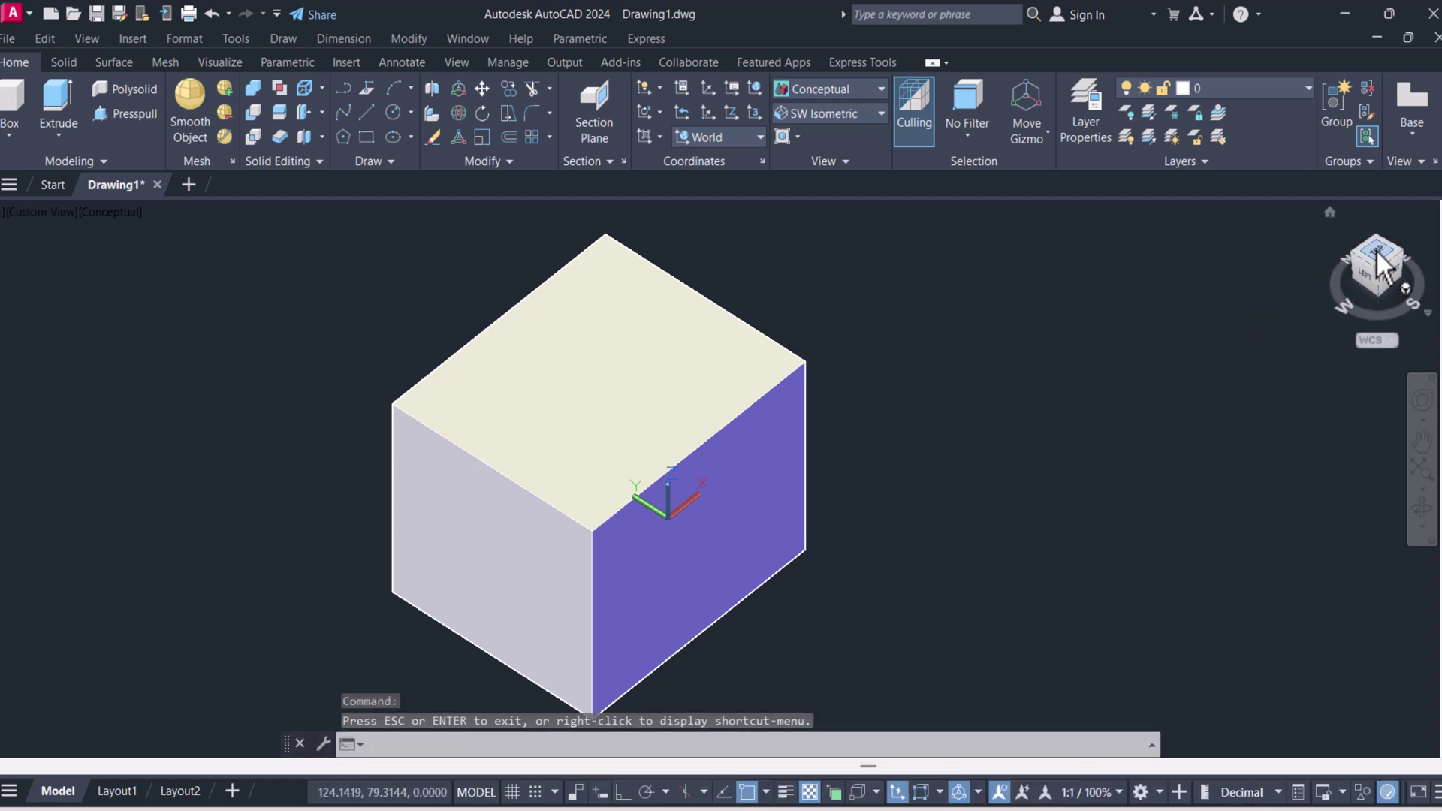
- Look at the box from the Top, then return to the SW Isometric view
{"action": "left_click", "coordinate": [1375, 254]}
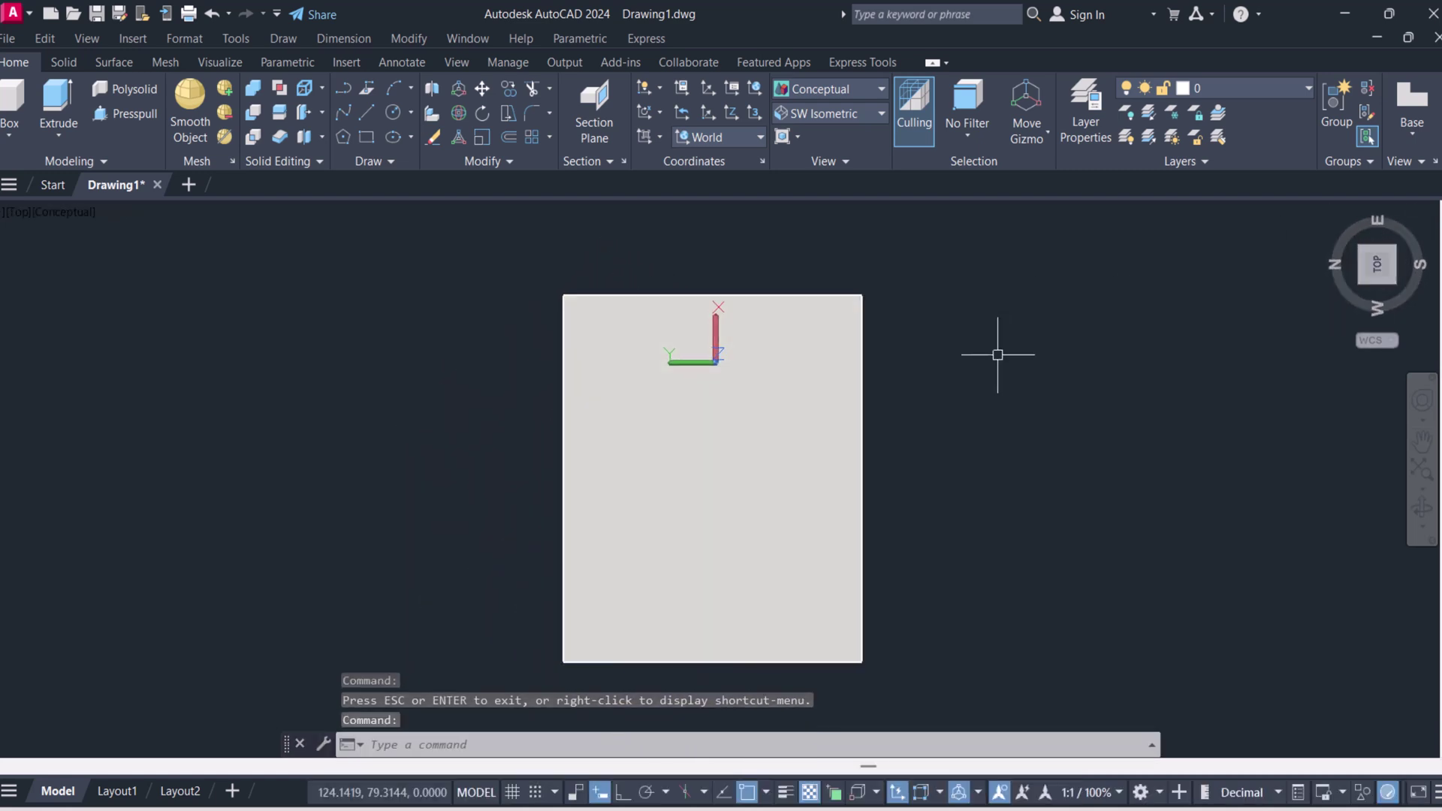
{"action": "scroll", "coordinate": [997, 351], "scroll_direction": "down", "scroll_amount": 2}
{"action": "mouse_move", "coordinate": [998, 348]}
{"action": "middle_mouse_down"}
{"action": "mouse_move", "coordinate": [1027, 357]}
{"action": "mouse_move", "coordinate": [1021, 338]}
{"action": "middle_mouse_up"}
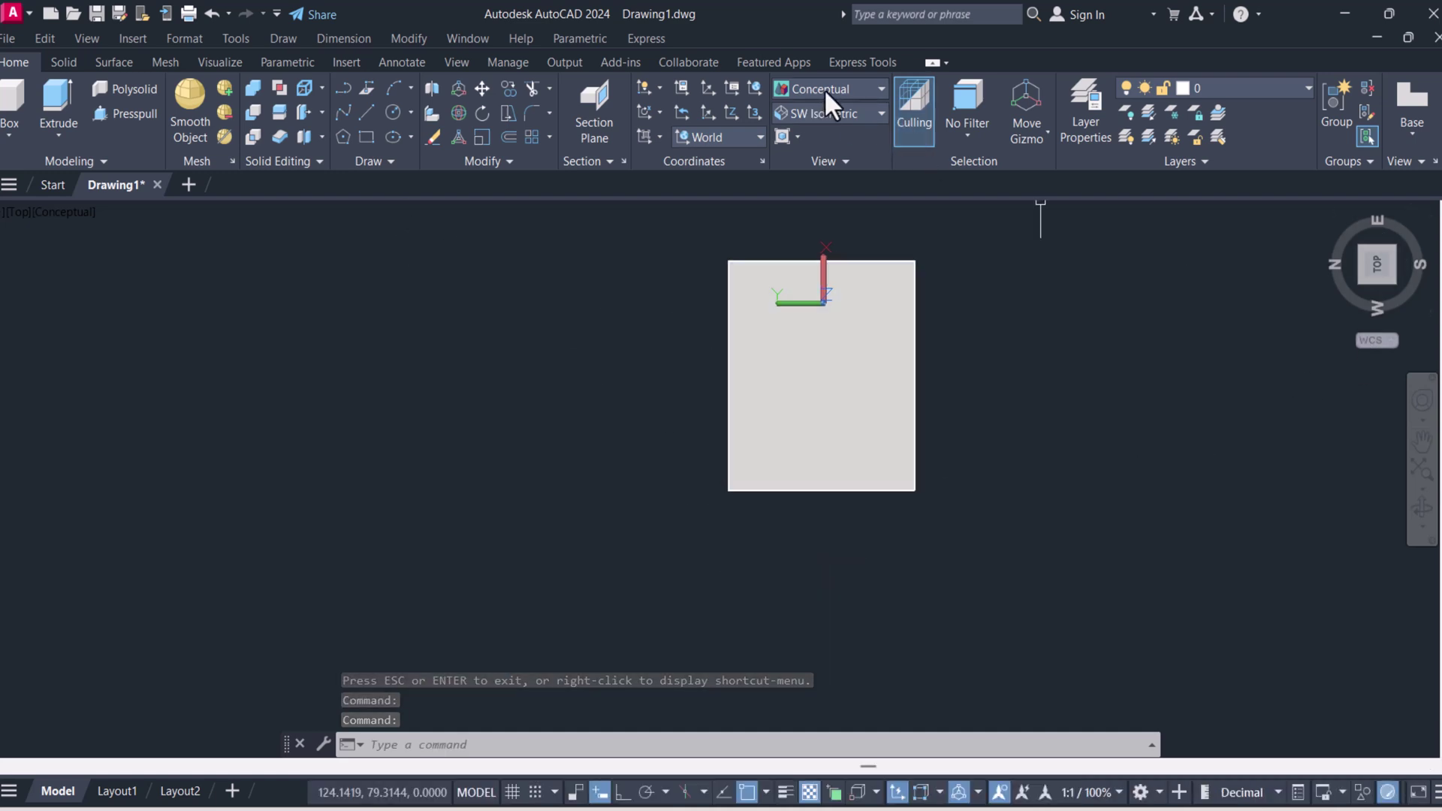
{"action": "left_click", "coordinate": [838, 113]}
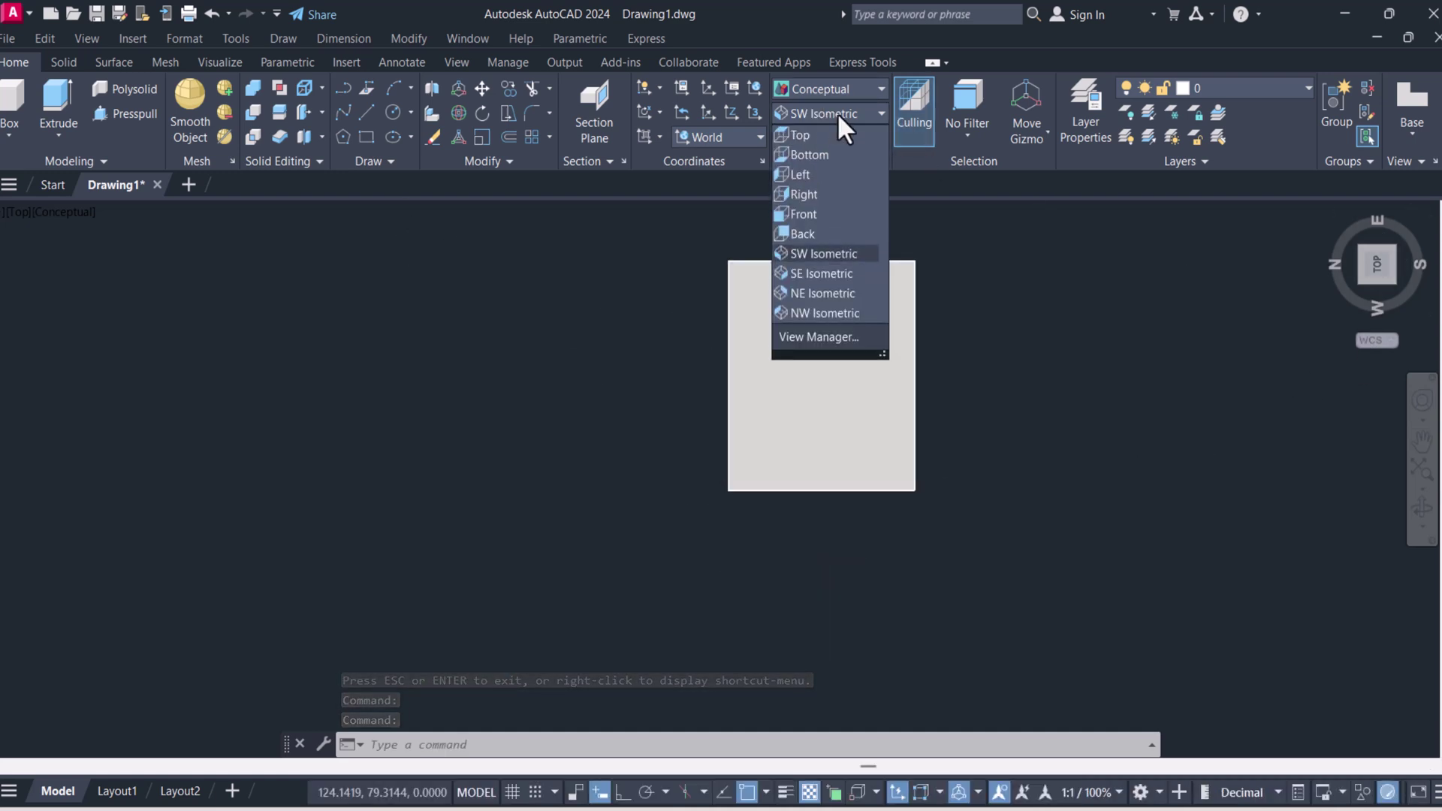
{"action": "left_click", "coordinate": [829, 258]}
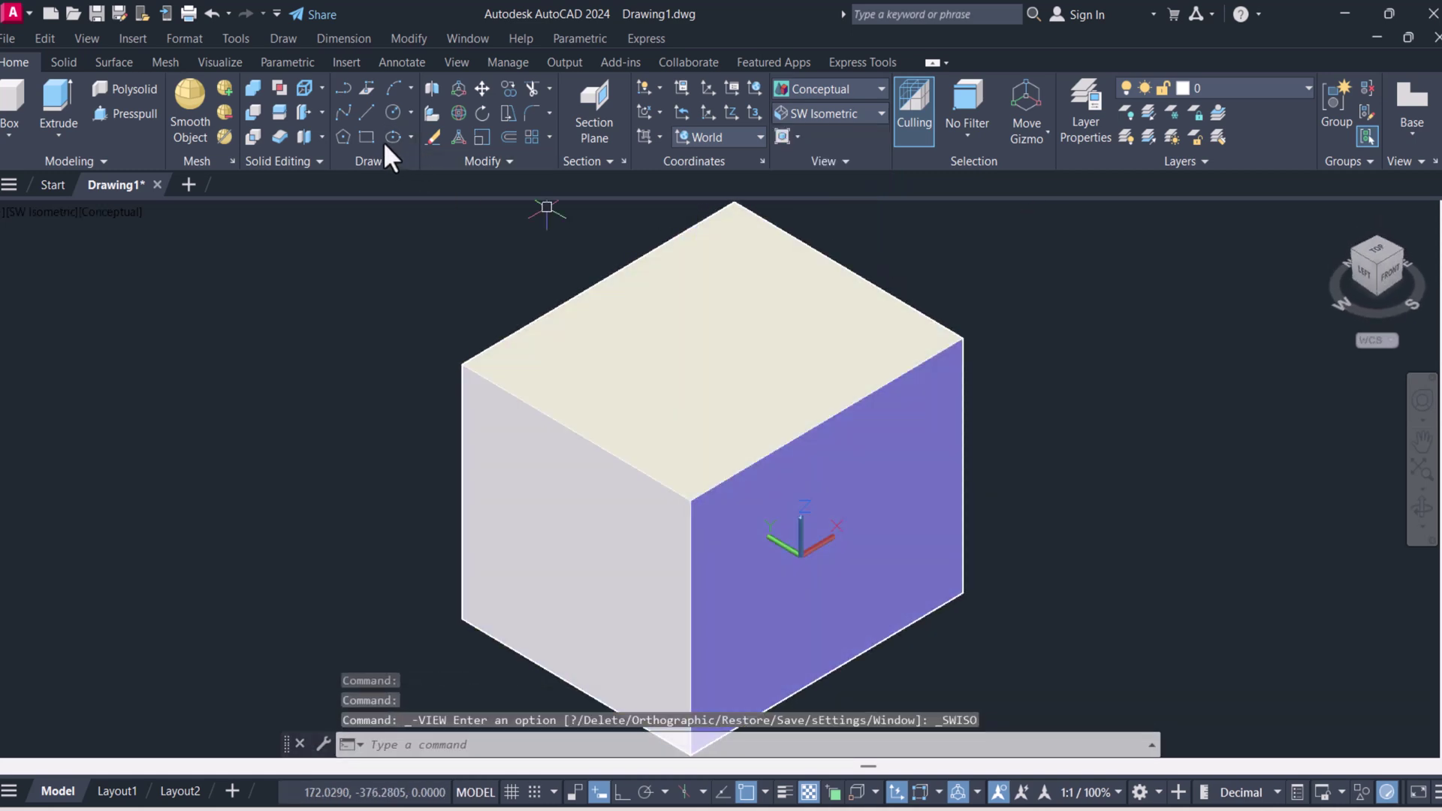
- Draw a circle centred on the top edge's midpoint through the corner, then return to 2D Wireframe
{"action": "left_click", "coordinate": [392, 110]}
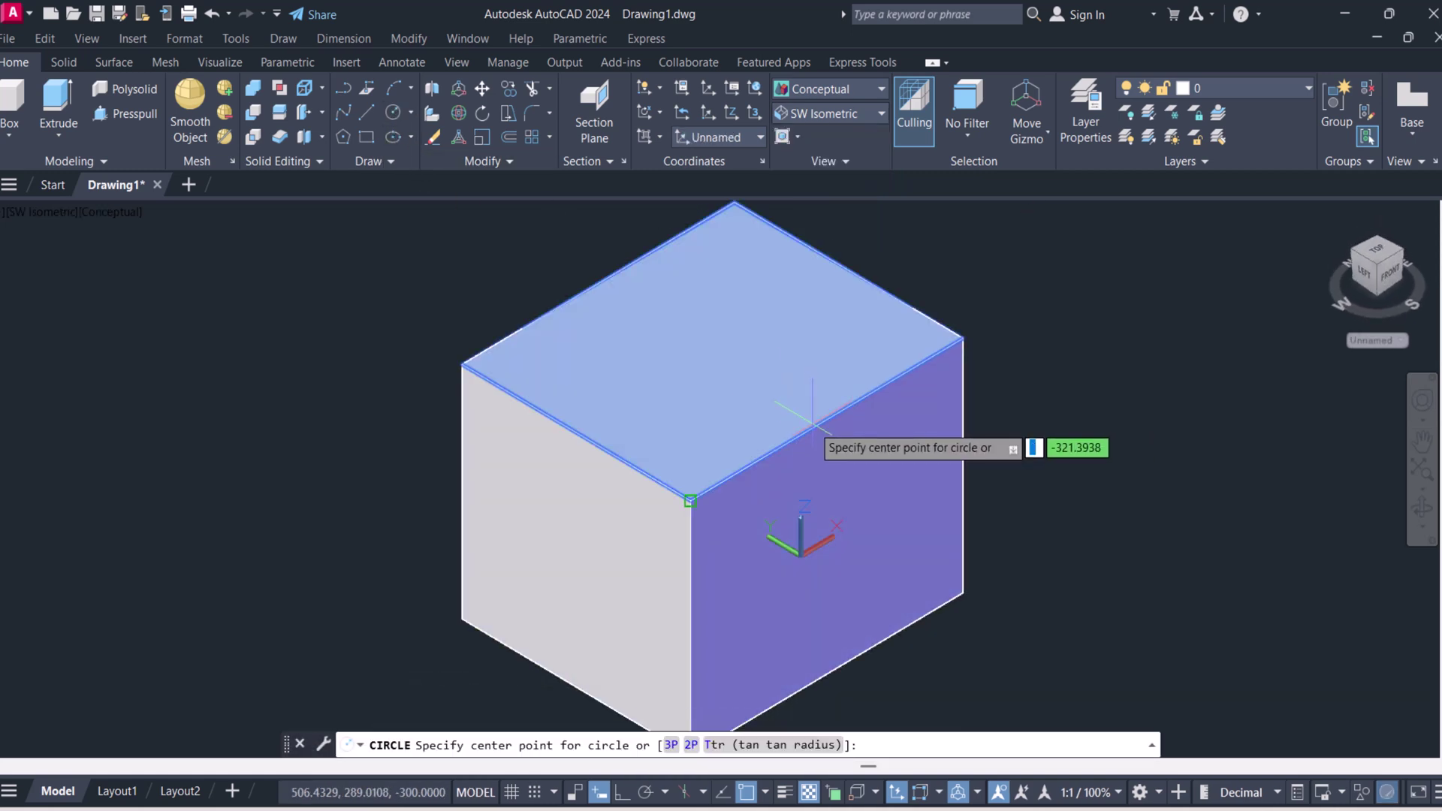
{"action": "type", "text": "mid"}
{"action": "key", "text": "Return"}
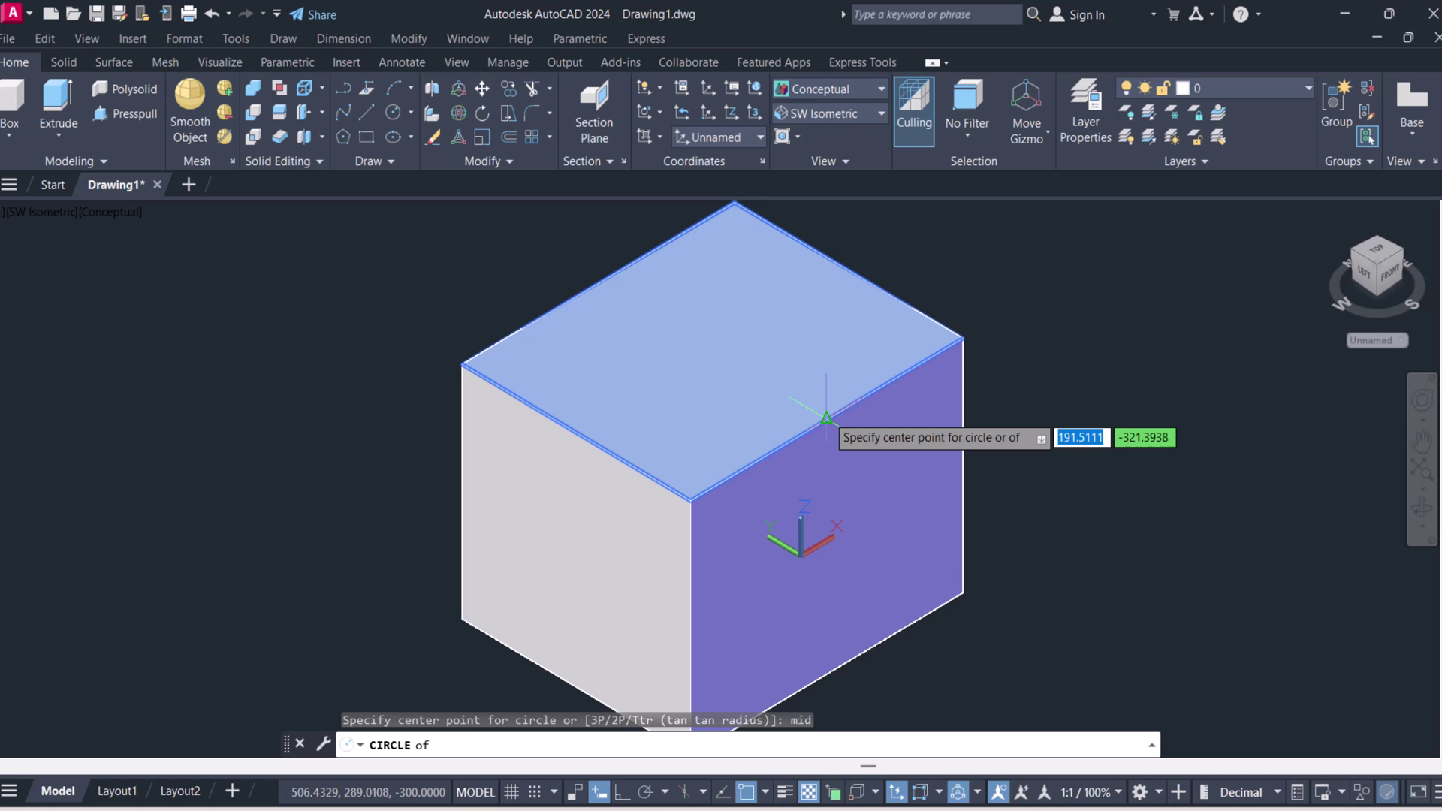
{"action": "left_click", "coordinate": [826, 418]}
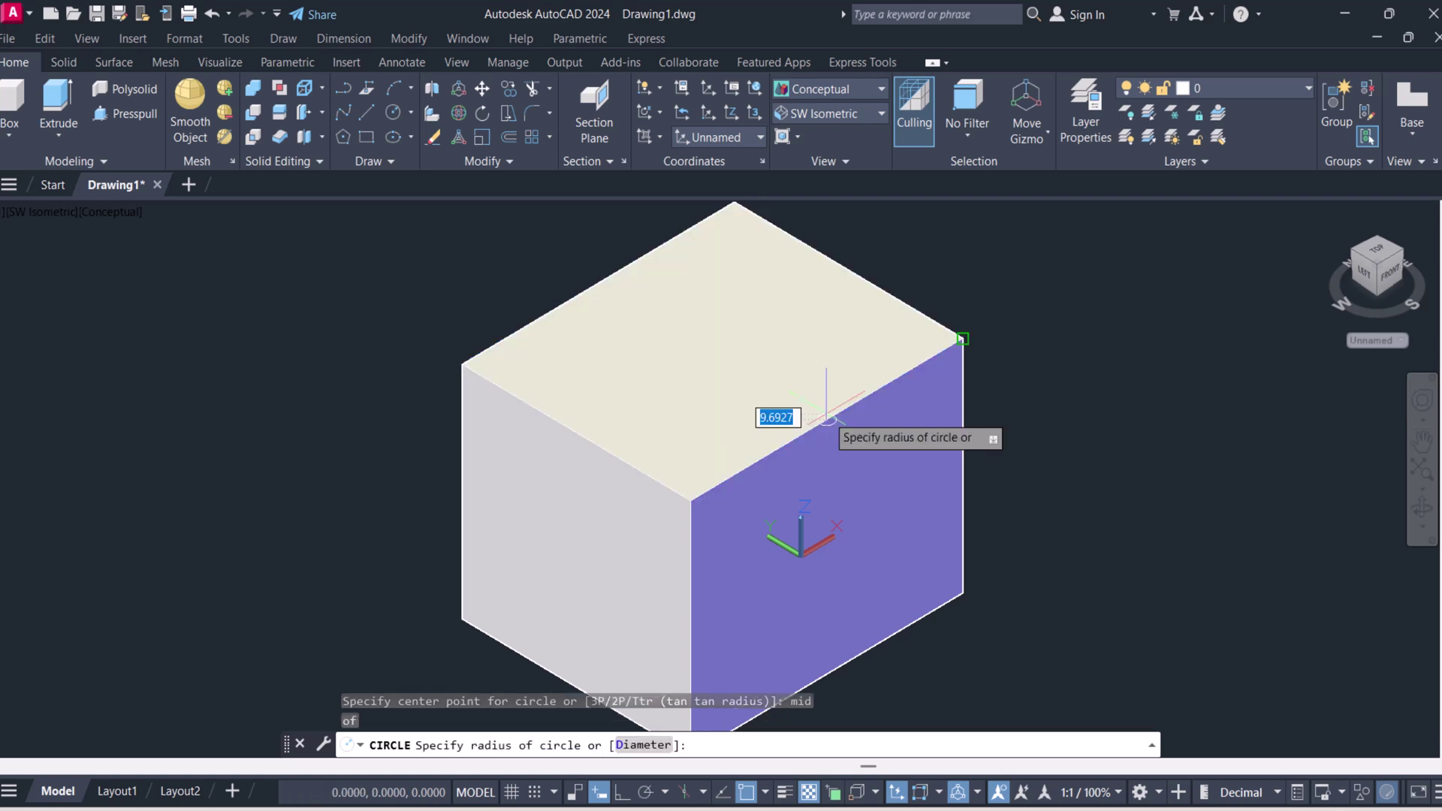
{"action": "left_click", "coordinate": [962, 338]}
{"action": "key", "text": "Escape"}
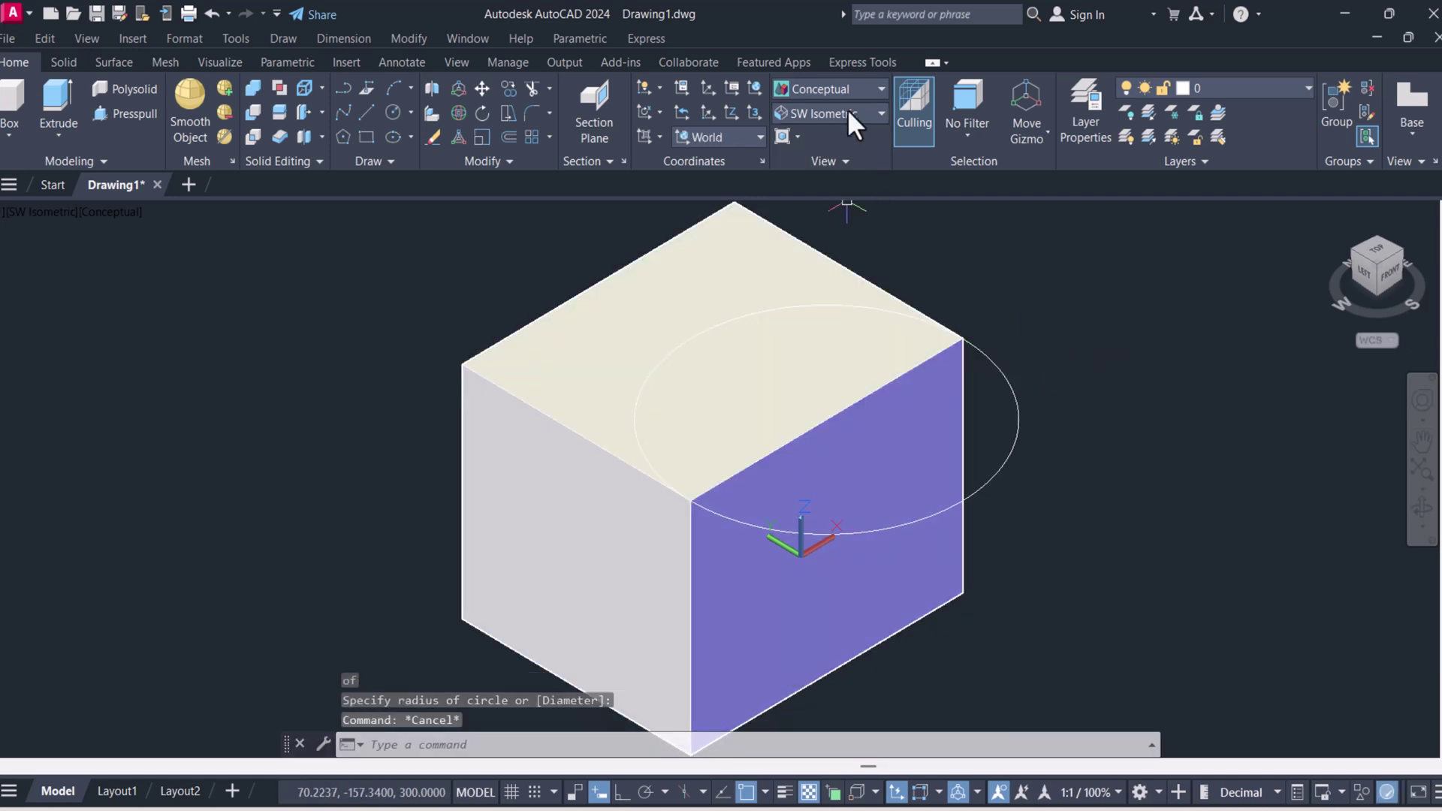
{"action": "left_click", "coordinate": [839, 89]}
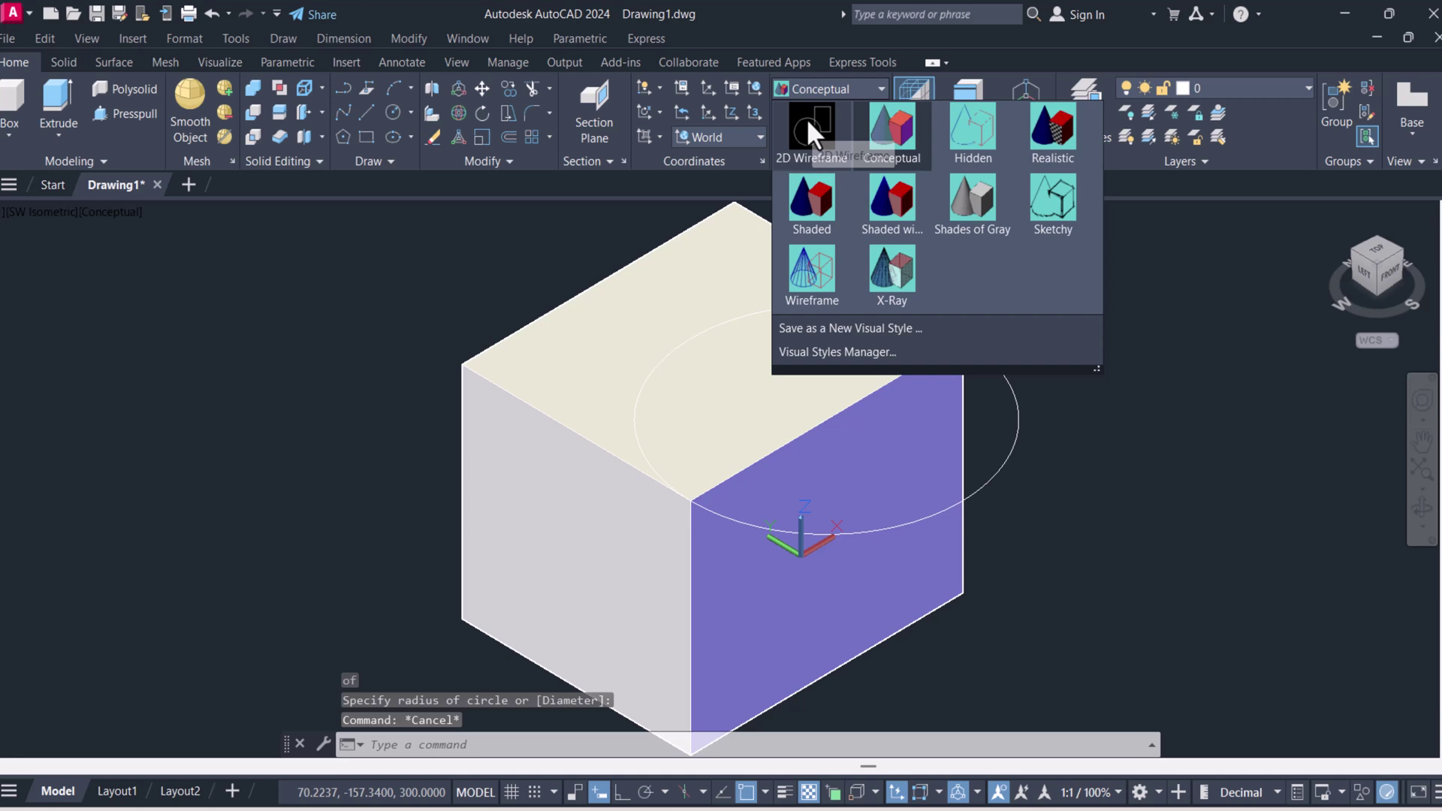
{"action": "left_click", "coordinate": [808, 123]}
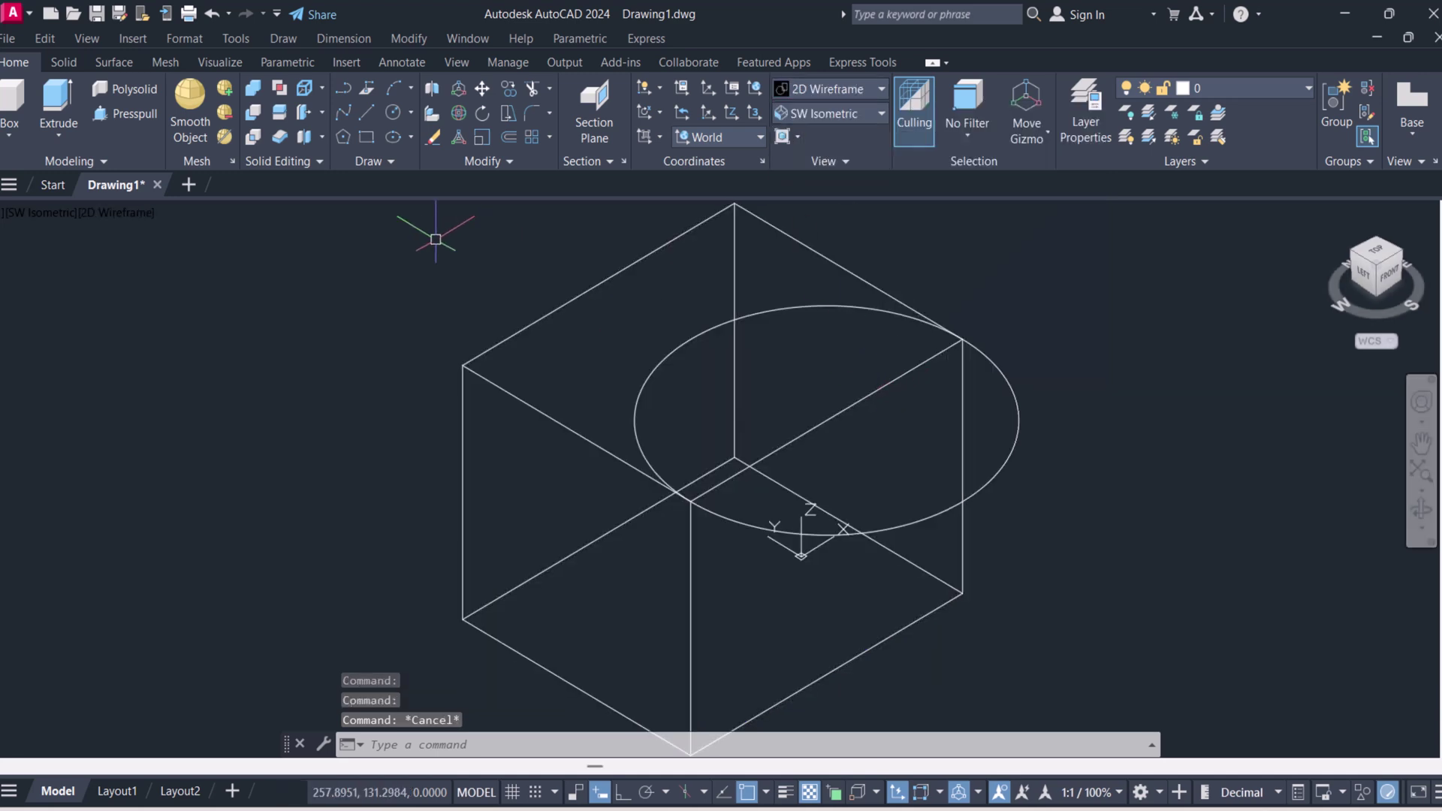
- Draw a diagonal line across the box's top face from the near corner to the far corner
{"action": "left_click", "coordinate": [368, 113]}
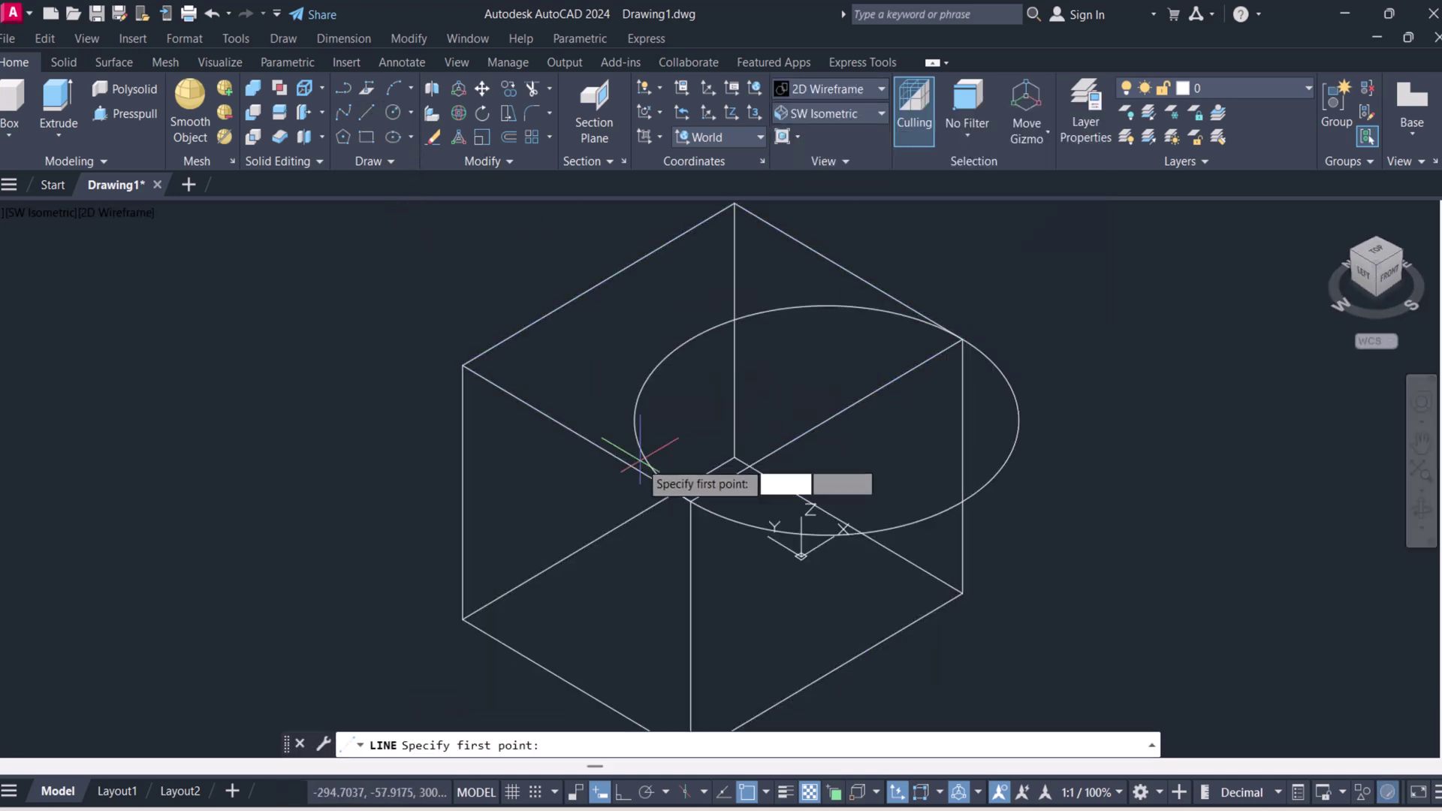
{"action": "scroll", "coordinate": [676, 501], "scroll_direction": "up", "scroll_amount": 5}
{"action": "left_click", "coordinate": [728, 525]}
{"action": "scroll", "coordinate": [728, 525], "scroll_direction": "down", "scroll_amount": 3}
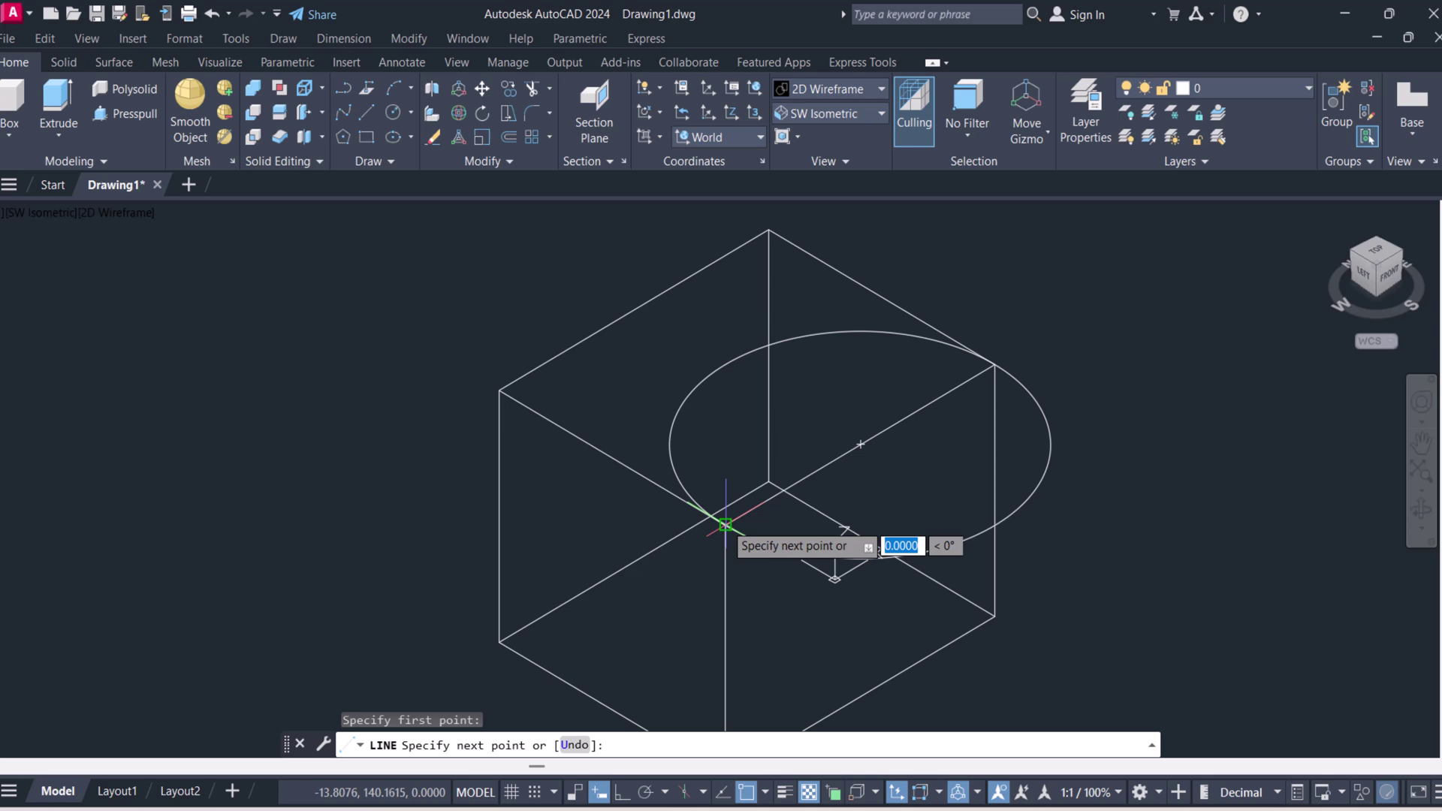
{"action": "scroll", "coordinate": [964, 374], "scroll_direction": "up", "scroll_amount": 3}
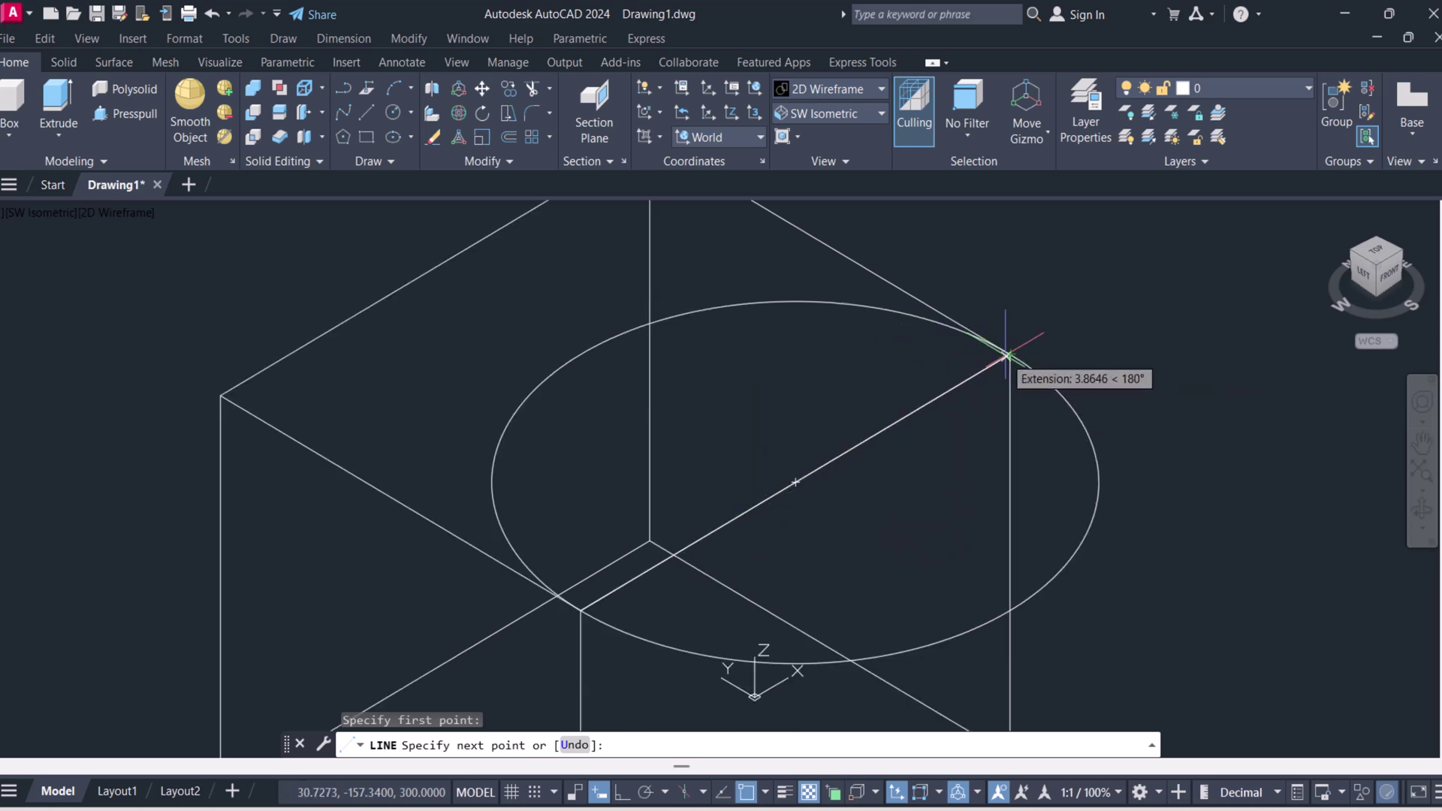
{"action": "left_click", "coordinate": [1010, 354]}
{"action": "key", "text": "Escape"}
{"action": "key", "text": "Escape"}
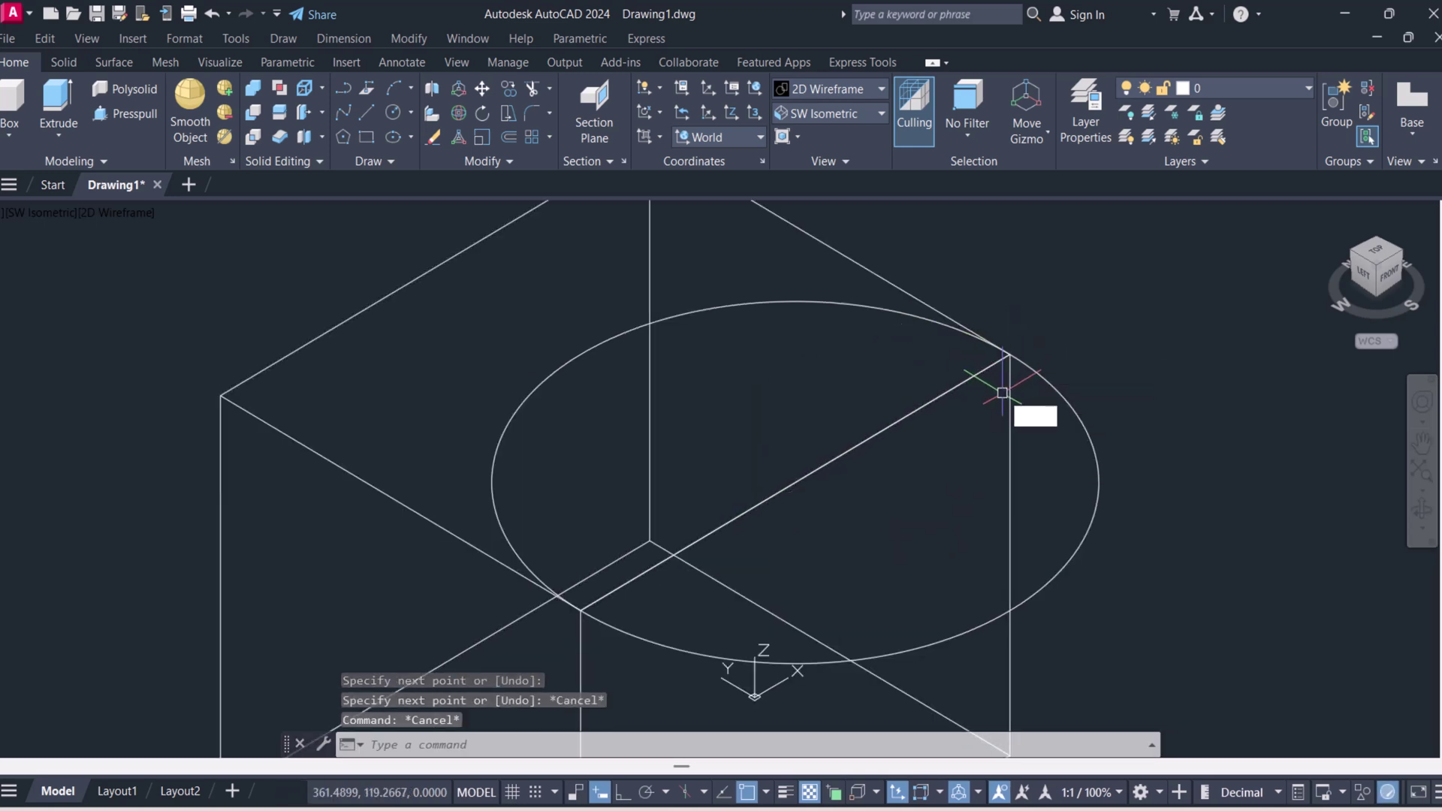
- Trim away the circle's upper-left arc, leaving the half arc beyond the diagonal
{"action": "key", "text": "Return"}
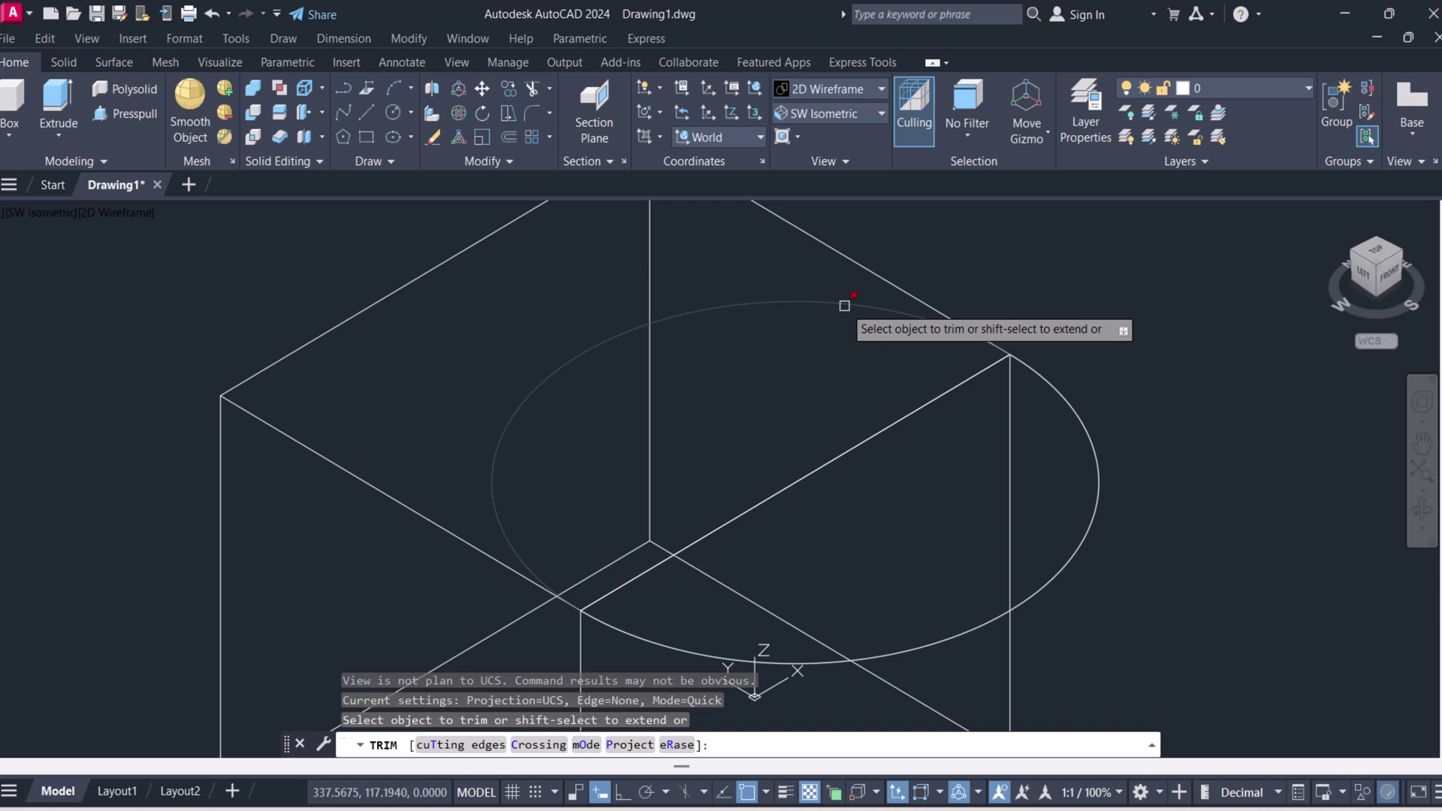
{"action": "left_click", "coordinate": [841, 306]}
{"action": "scroll", "coordinate": [841, 306], "scroll_direction": "down", "scroll_amount": 2}
{"action": "key", "text": "Escape"}
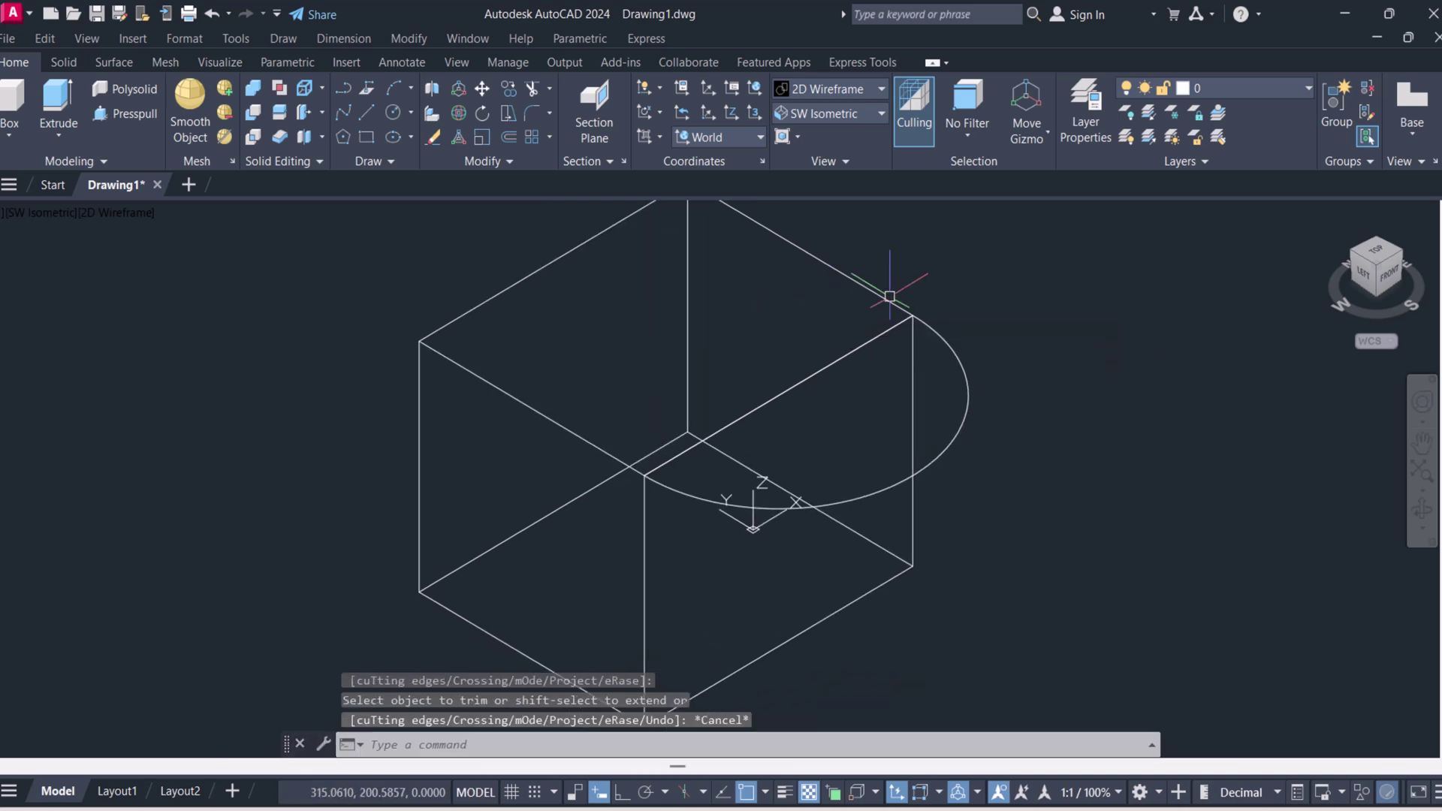
{"action": "key", "text": "Escape"}
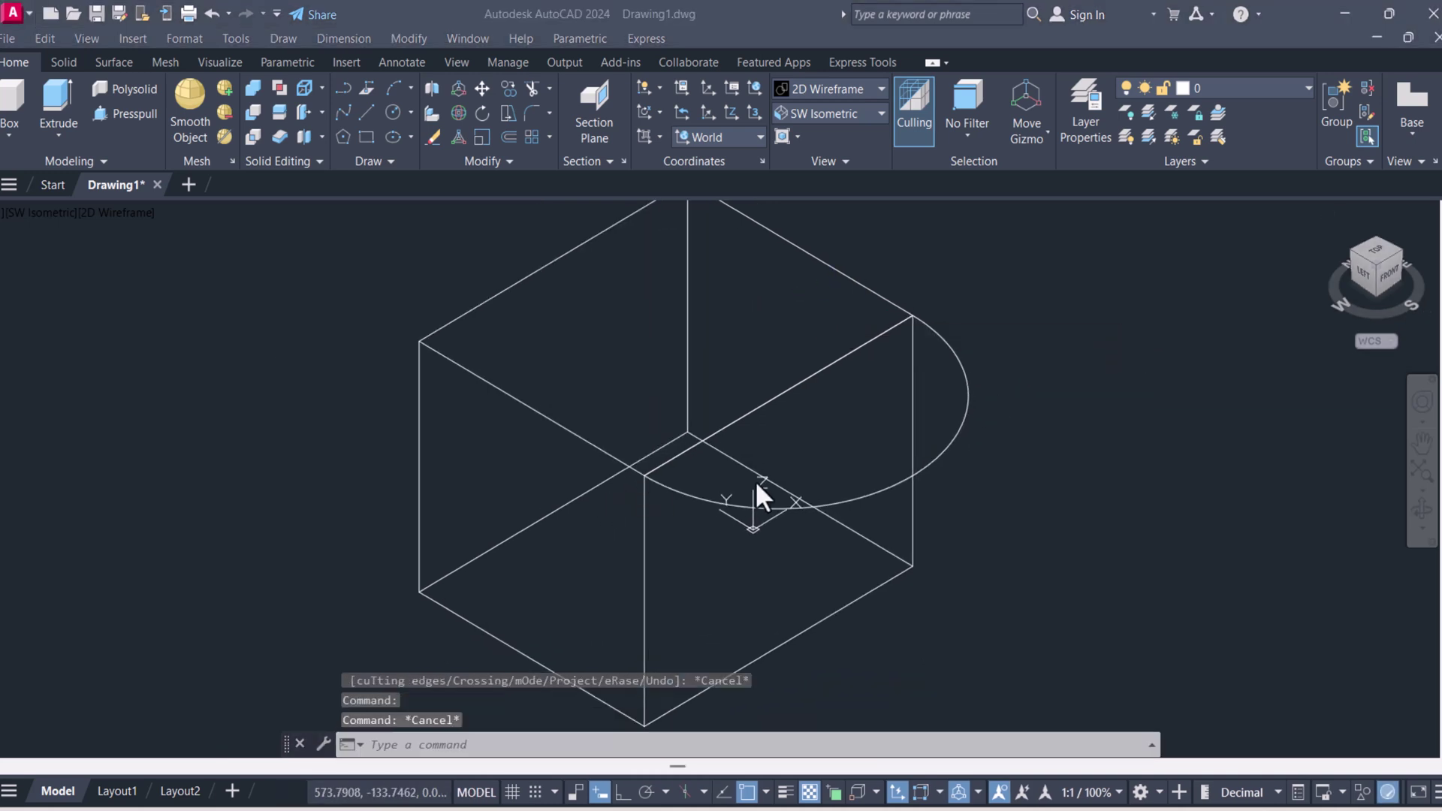
{"action": "left_click", "coordinate": [841, 357]}
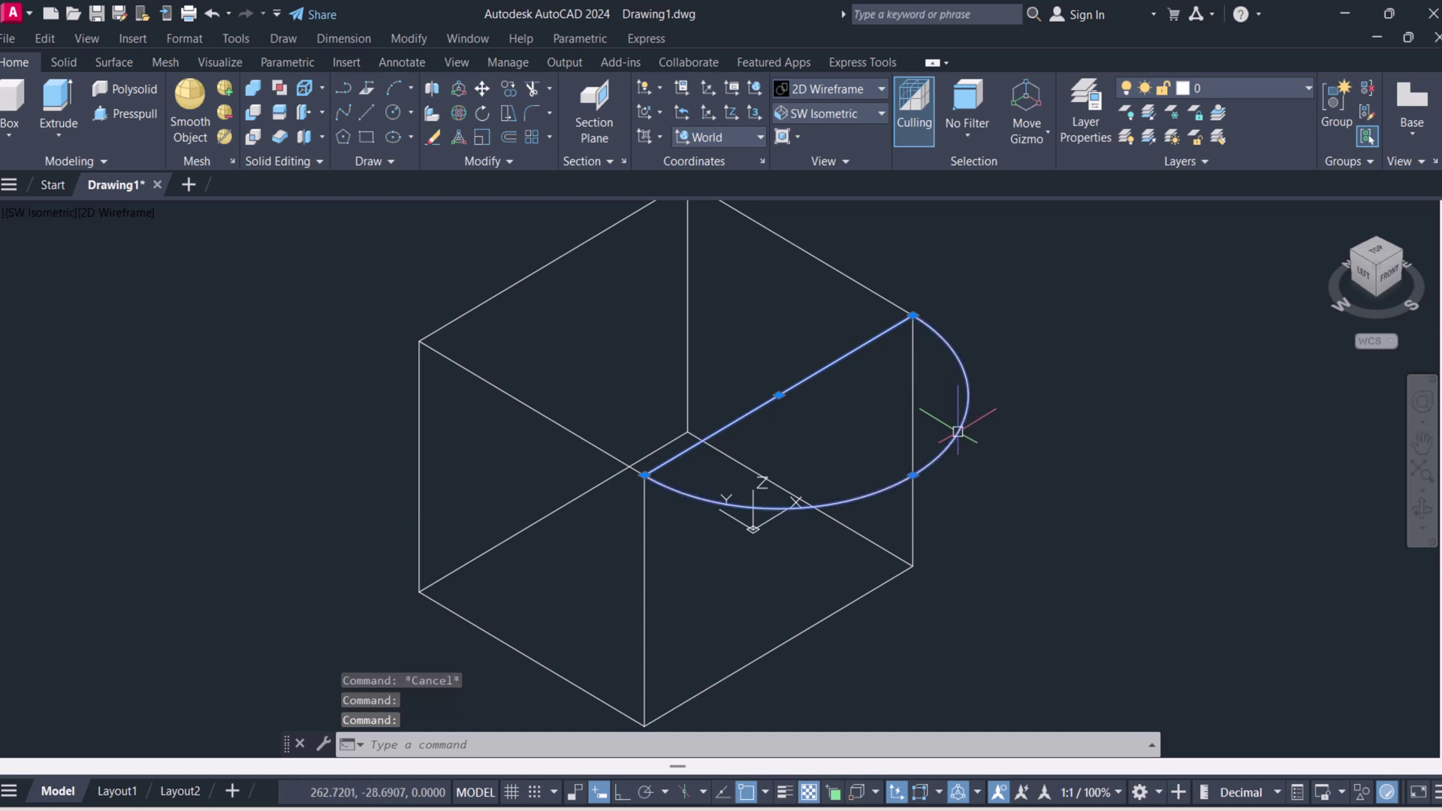
{"action": "key", "text": "Escape"}
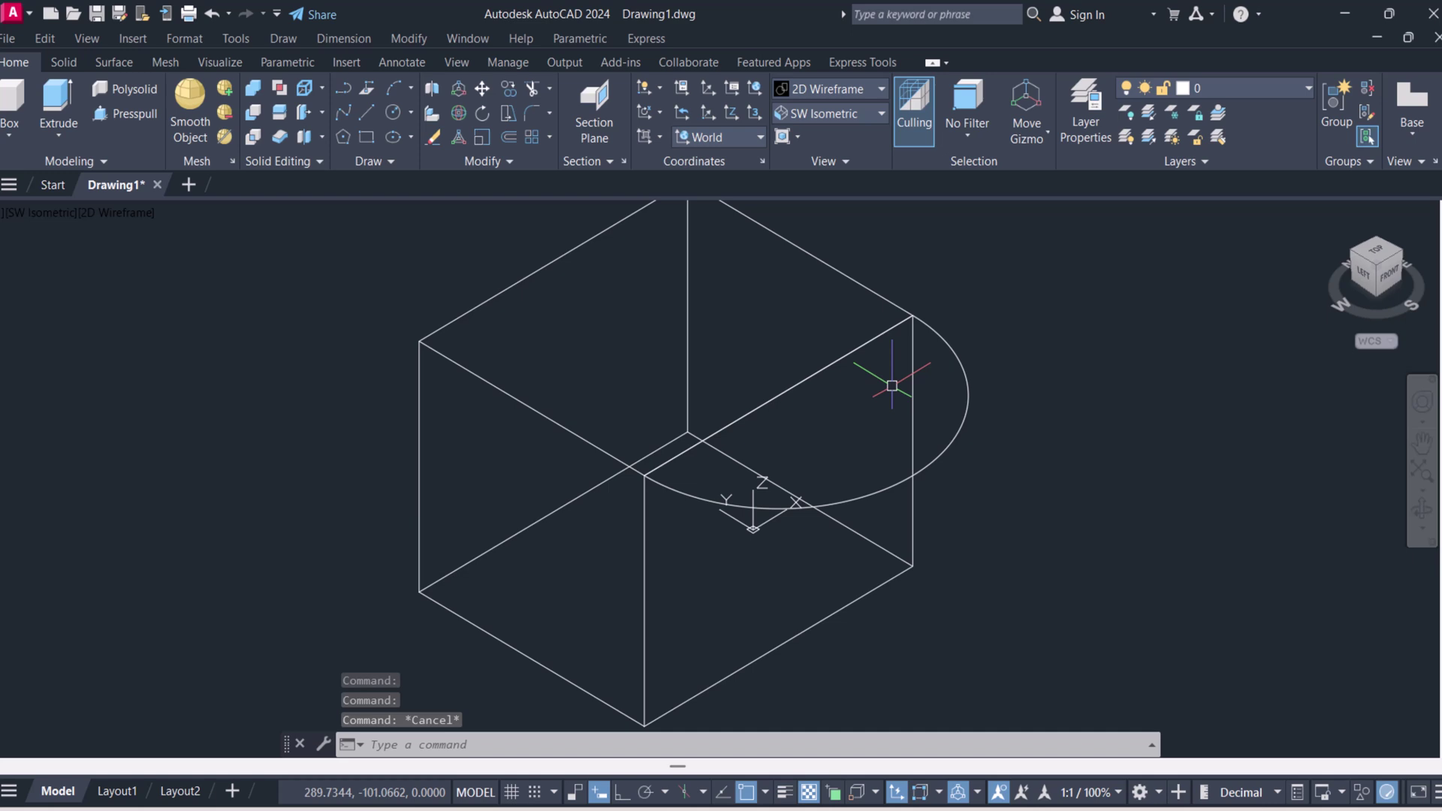
- Window-select the diagonal line and half arc and Join them into one closed polyline
{"action": "left_click", "coordinate": [509, 161]}
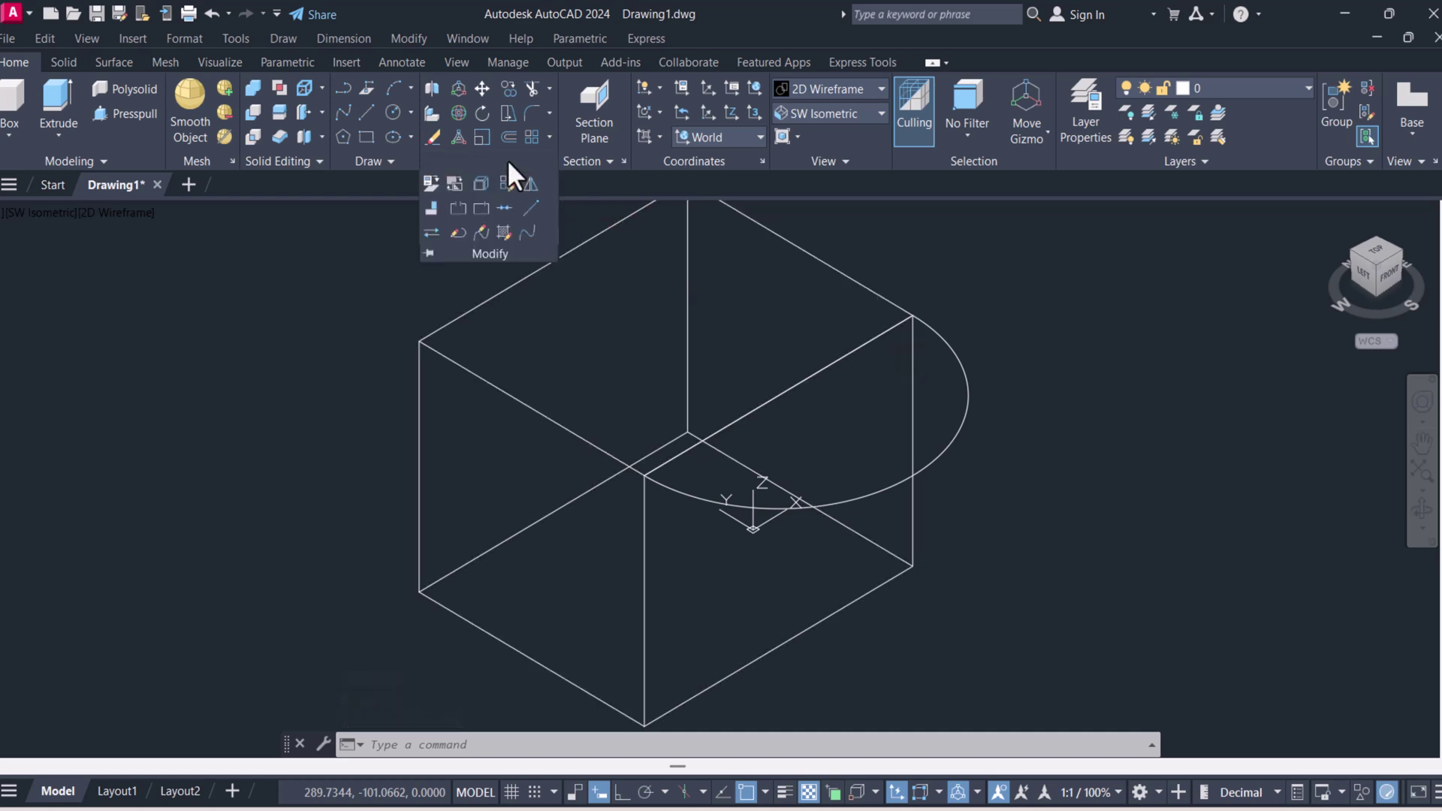
{"action": "left_click", "coordinate": [504, 212]}
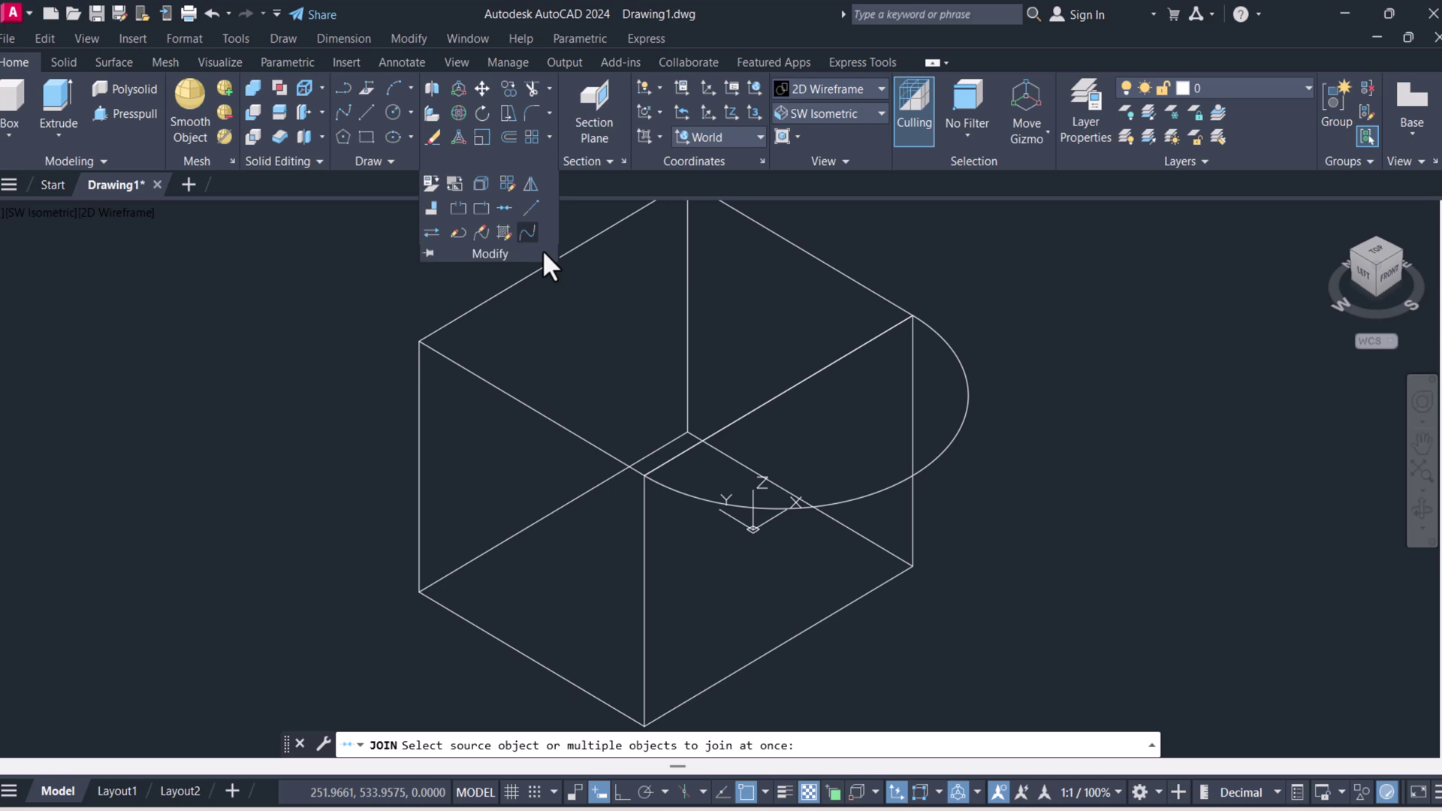
{"action": "left_click", "coordinate": [586, 298]}
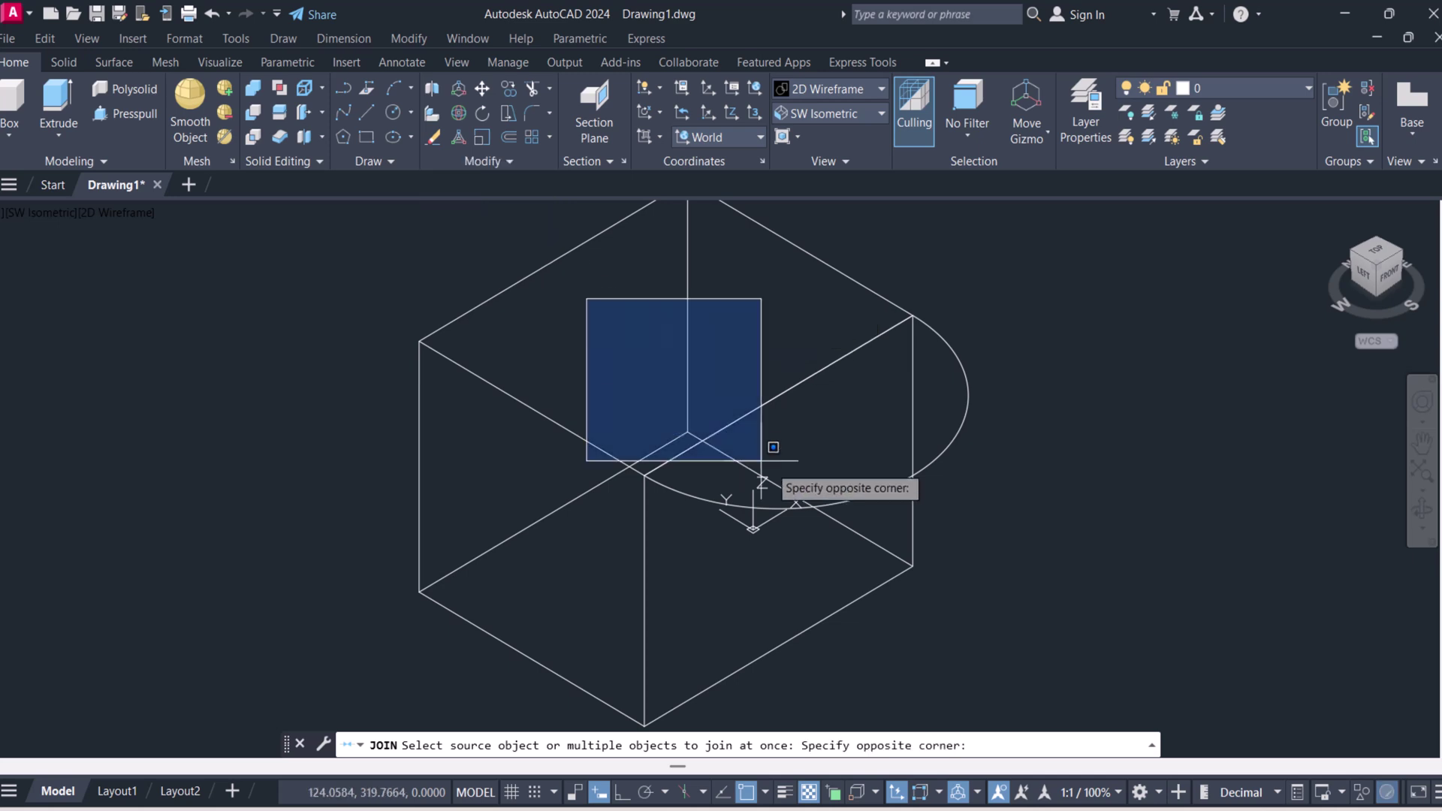
{"action": "left_click", "coordinate": [1024, 560]}
{"action": "key", "text": "Return"}
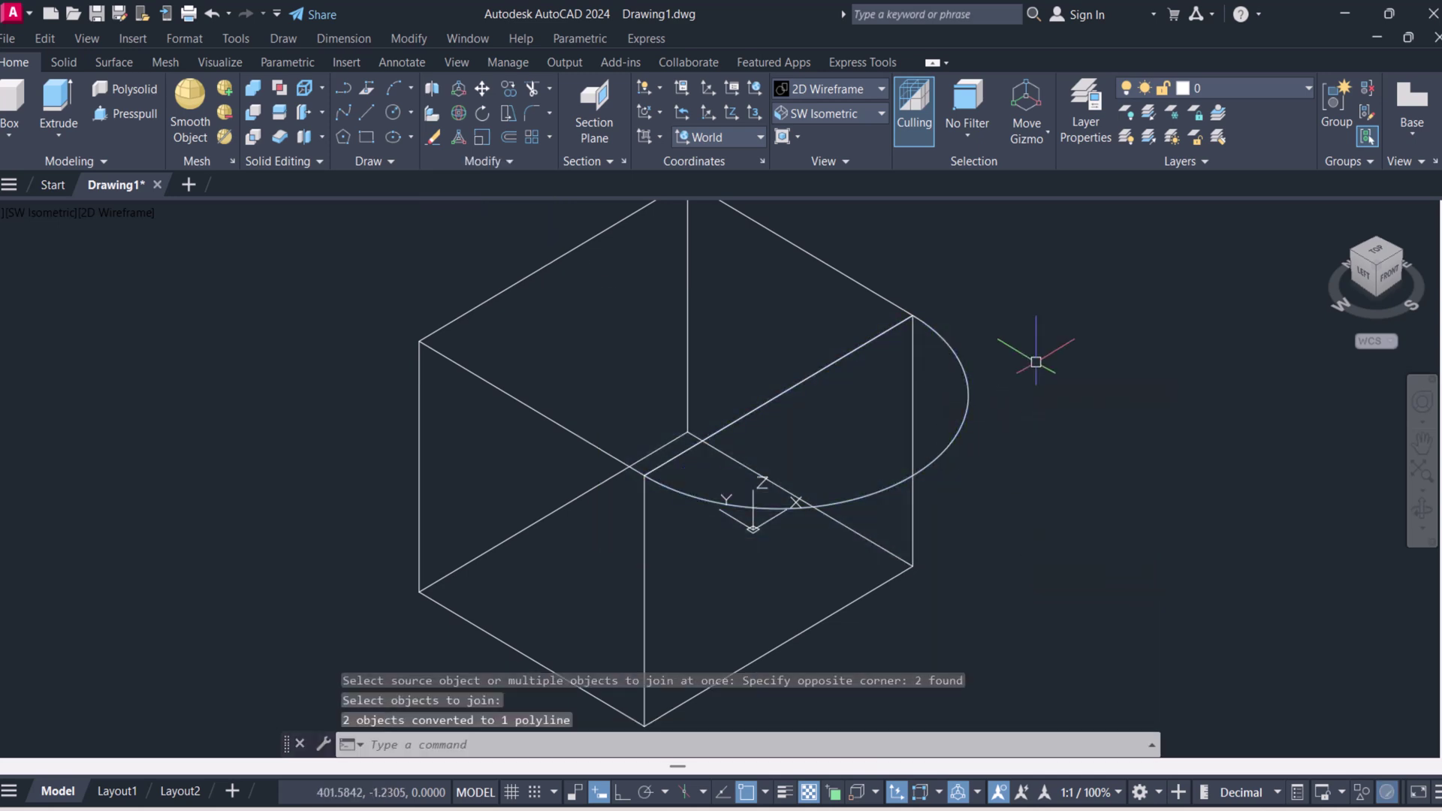
{"action": "left_click", "coordinate": [967, 423]}
{"action": "mouse_move", "coordinate": [966, 423]}
{"action": "middle_mouse_down"}
{"action": "mouse_move", "coordinate": [968, 448]}
{"action": "mouse_move", "coordinate": [976, 428]}
{"action": "middle_mouse_up"}
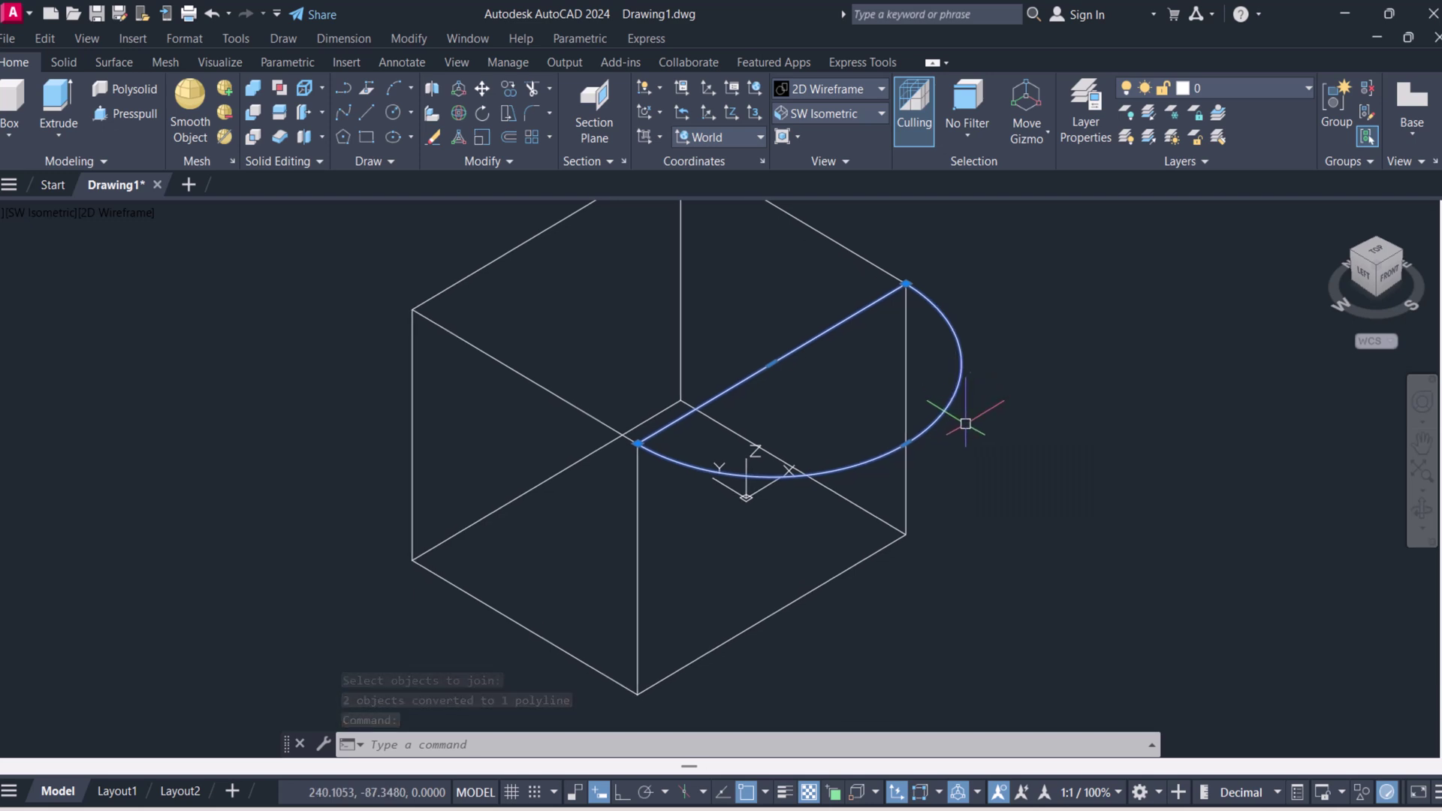
{"action": "key", "text": "Escape"}
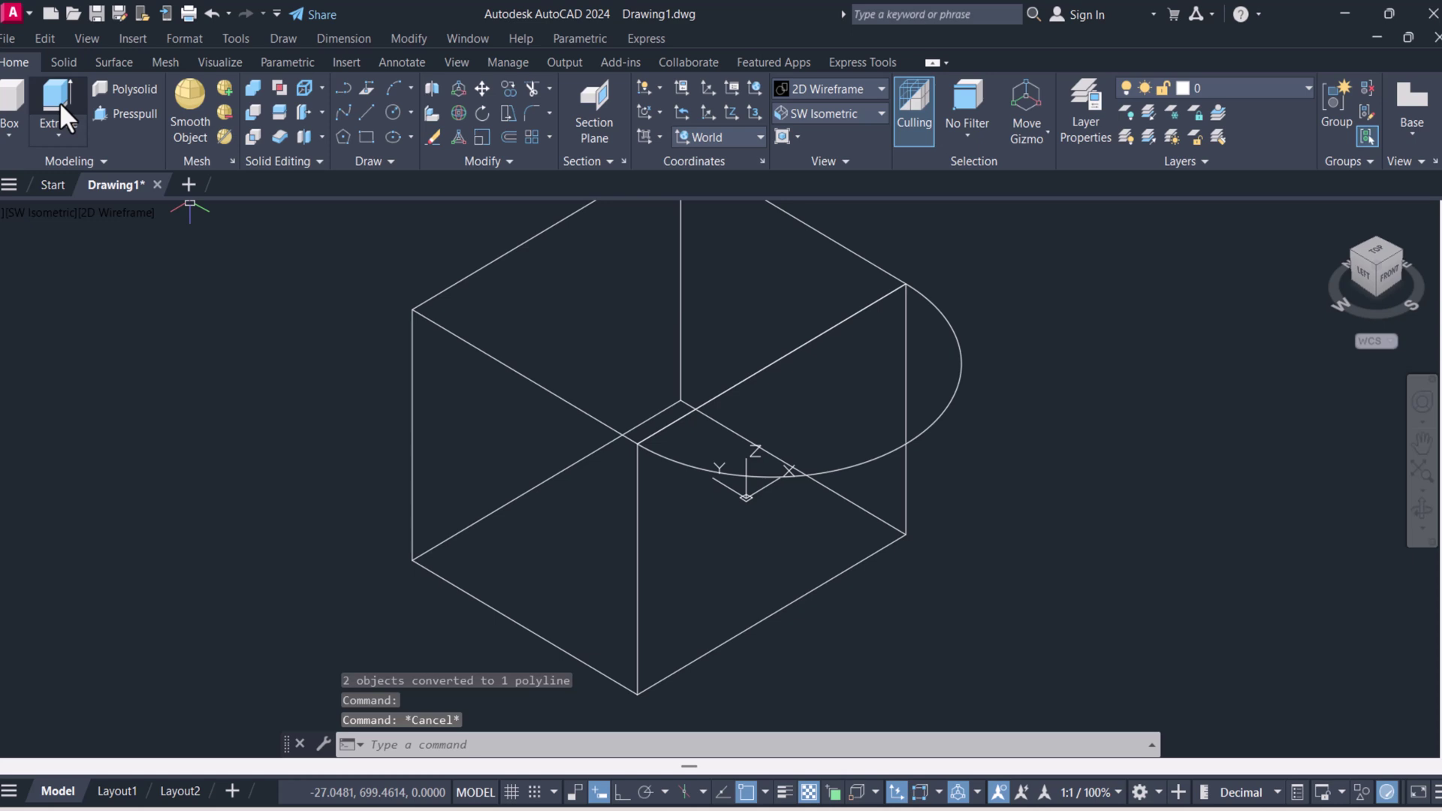
- Extrude the half-round polyline 300 units into a half-cylinder solid
{"action": "left_click", "coordinate": [65, 124]}
{"action": "left_click", "coordinate": [946, 418]}
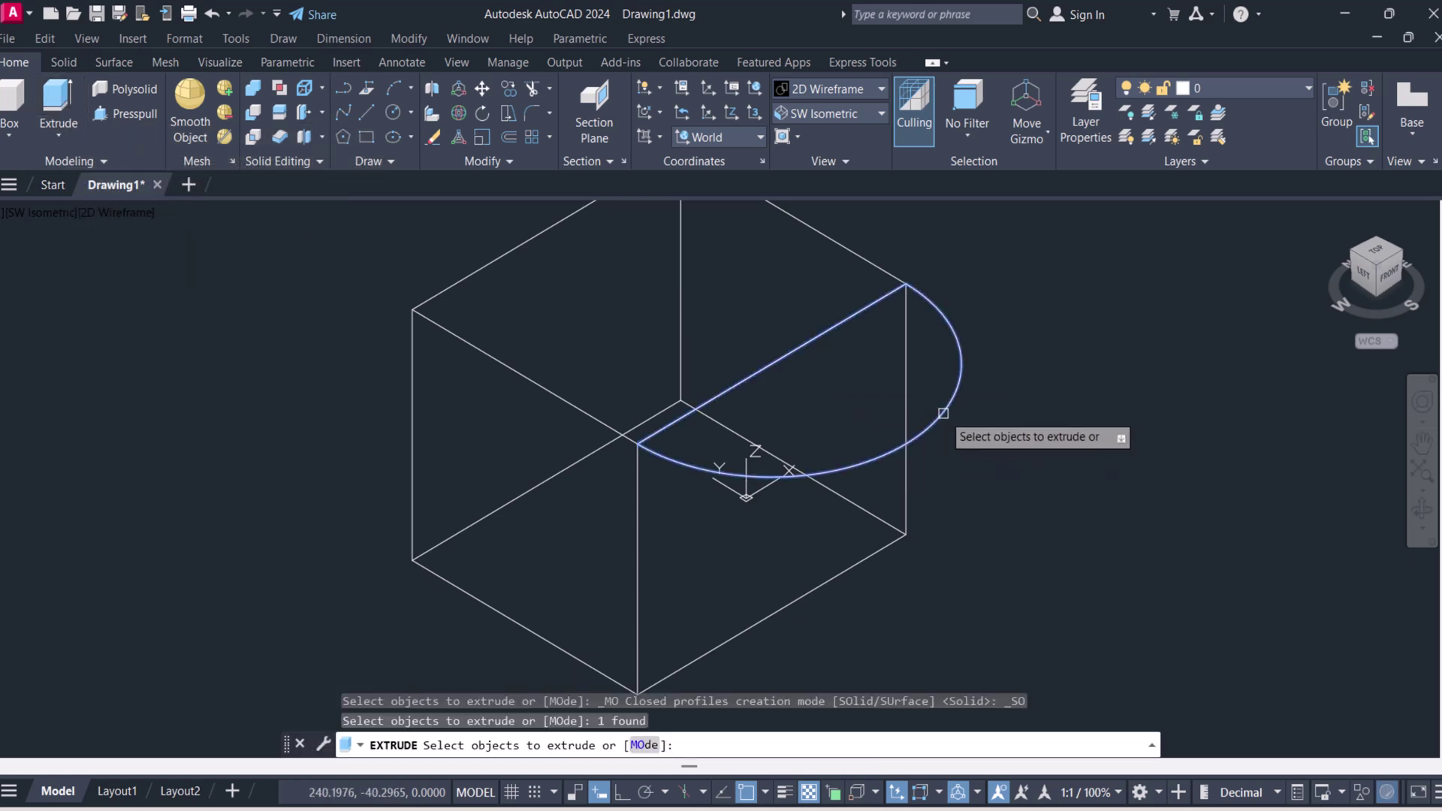
{"action": "right_click", "coordinate": [947, 419]}
{"action": "left_click", "coordinate": [964, 419]}
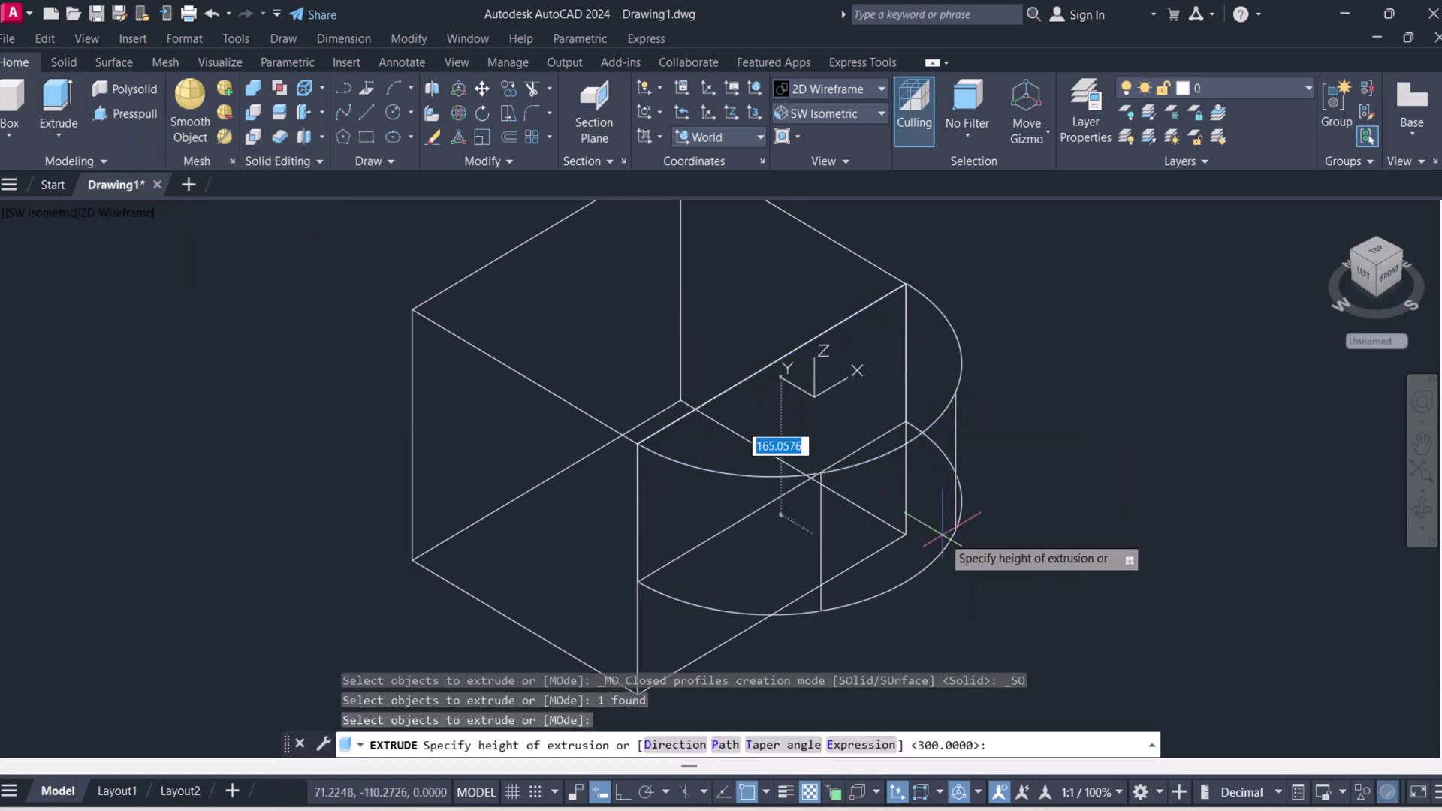
{"action": "type", "text": "300"}
{"action": "key", "text": "Return"}
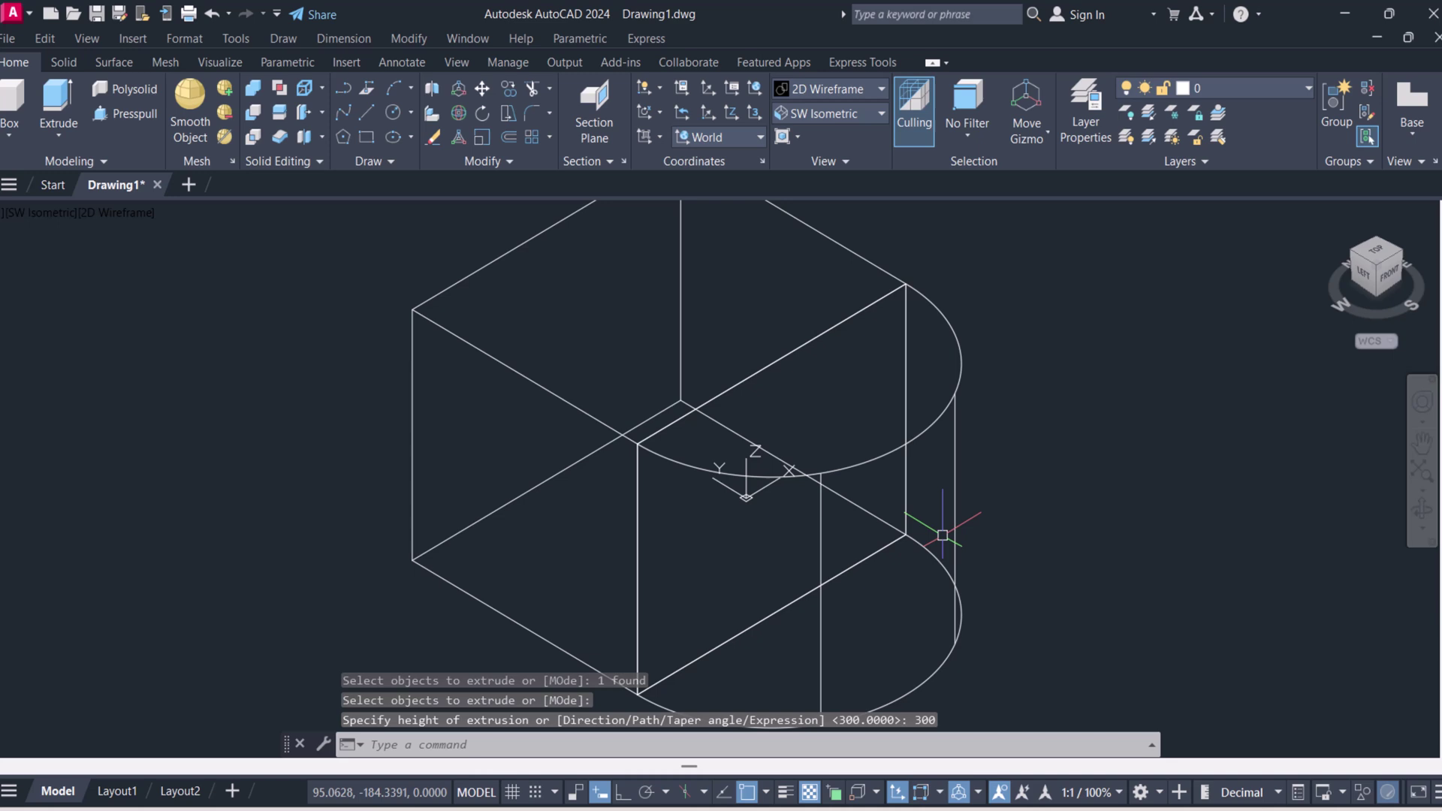
- Shade the model in Conceptual style, orbit it, and switch to the Top view
{"action": "left_click", "coordinate": [834, 90]}
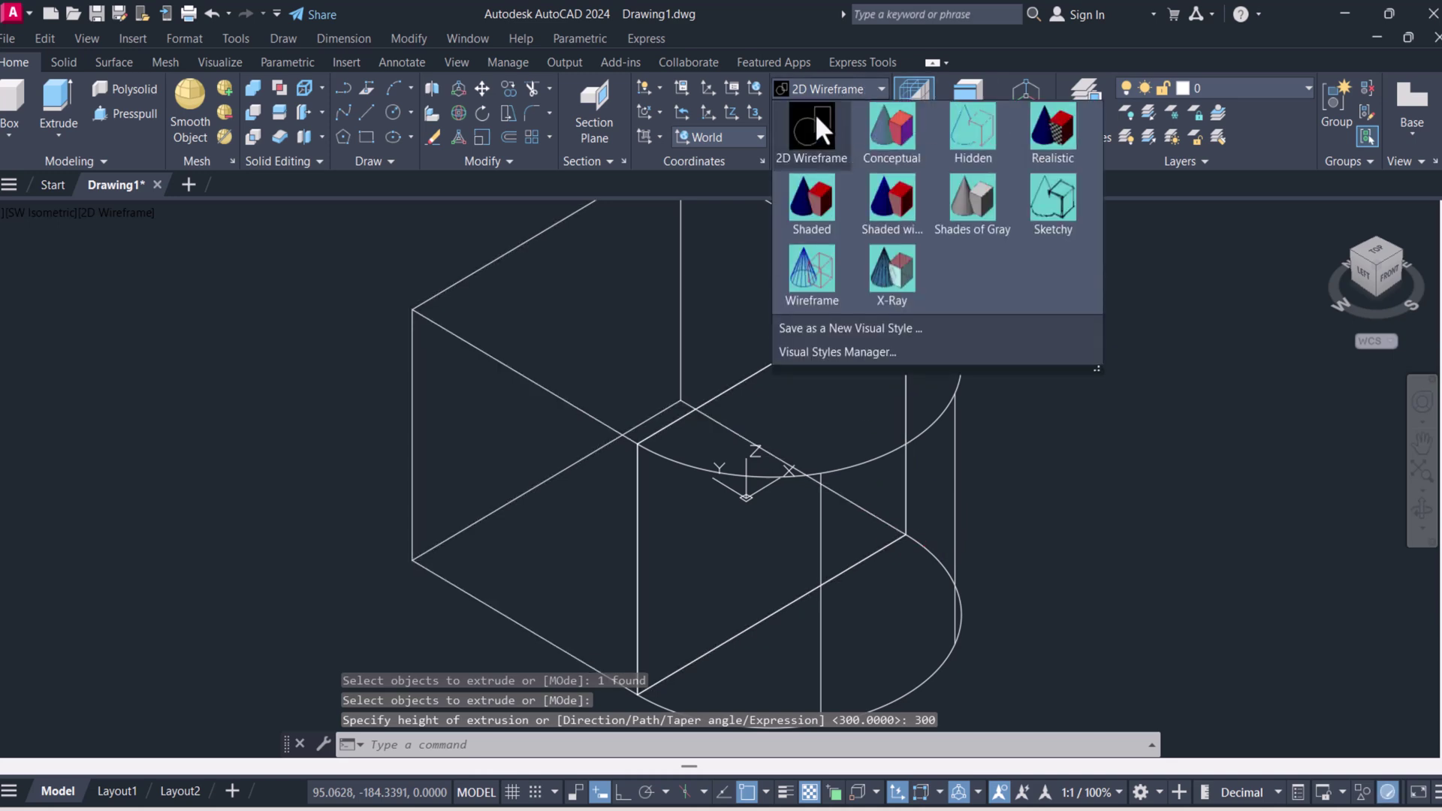
{"action": "left_click", "coordinate": [890, 145]}
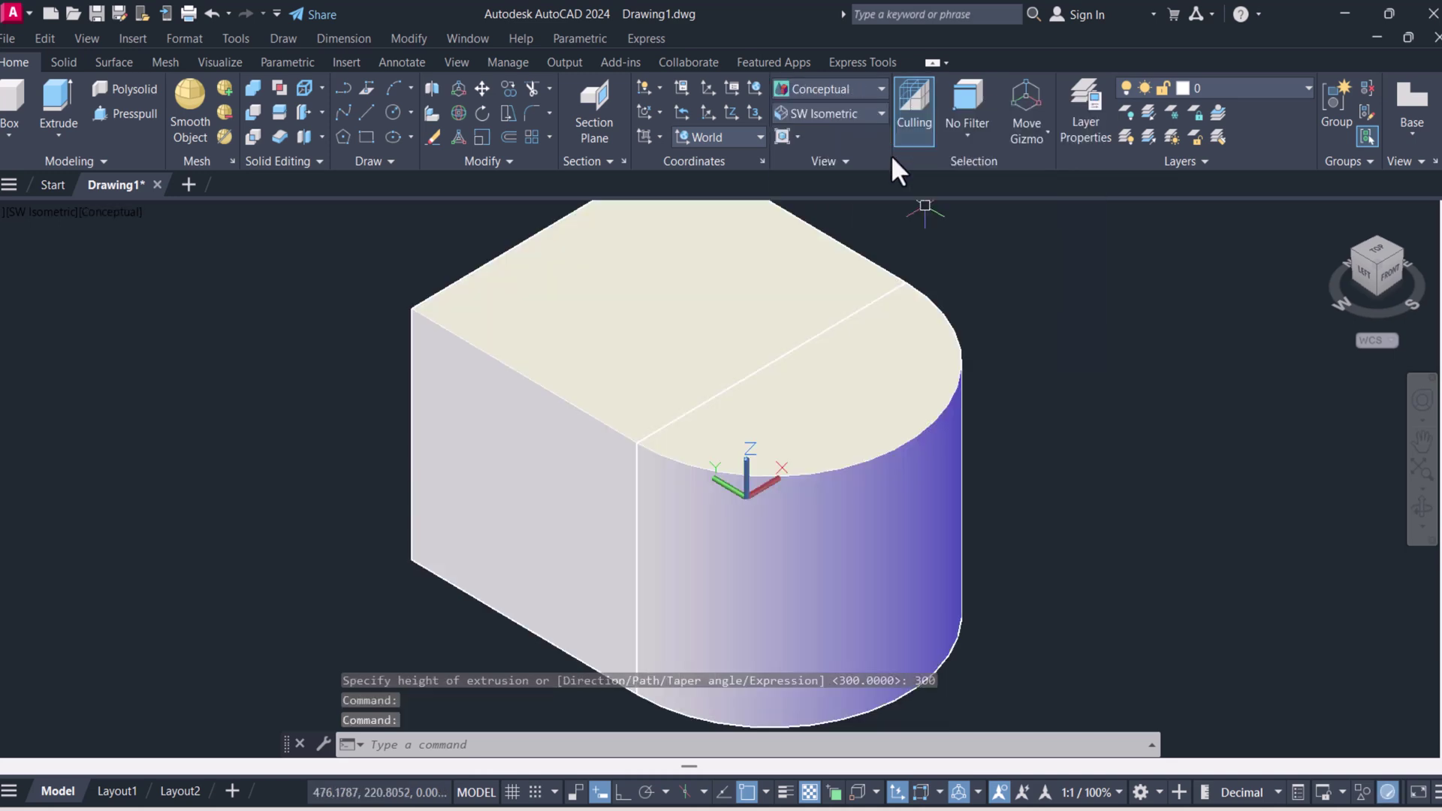
{"action": "left_click", "coordinate": [1423, 511]}
{"action": "left_click_drag", "start_coordinate": [799, 485], "coordinate": [753, 439]}
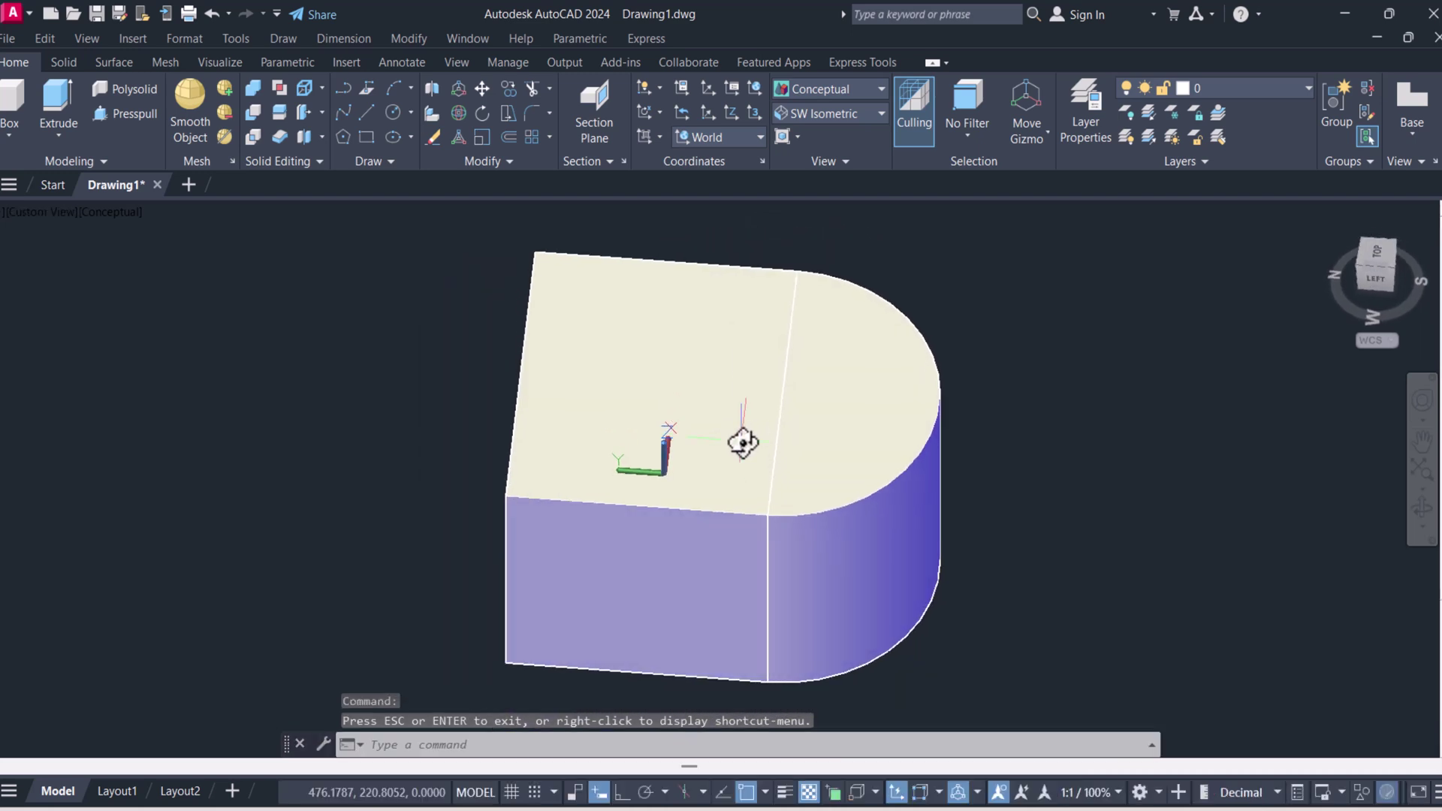
{"action": "key", "text": "Escape"}
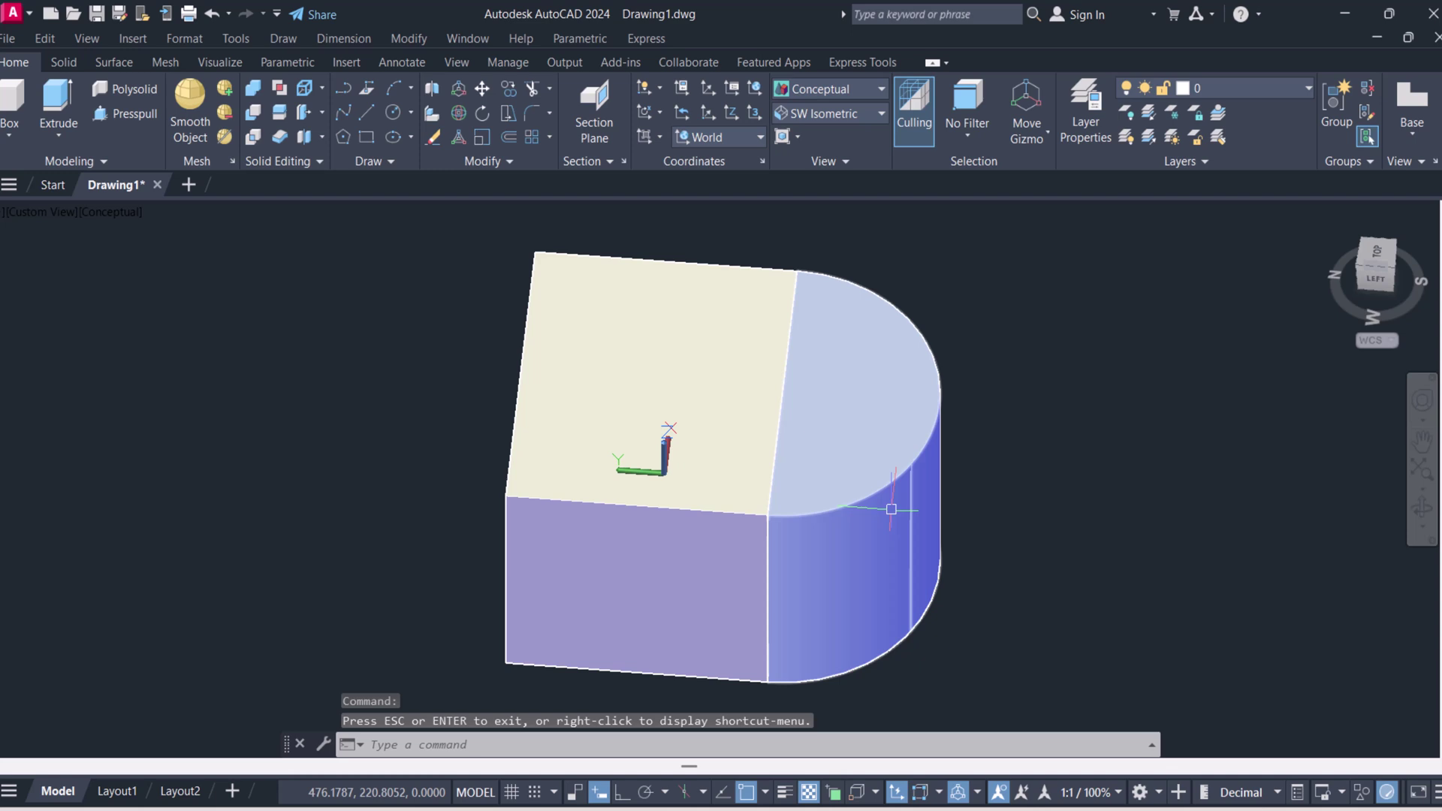
{"action": "left_click", "coordinate": [1422, 508]}
{"action": "left_click_drag", "start_coordinate": [978, 544], "coordinate": [790, 578]}
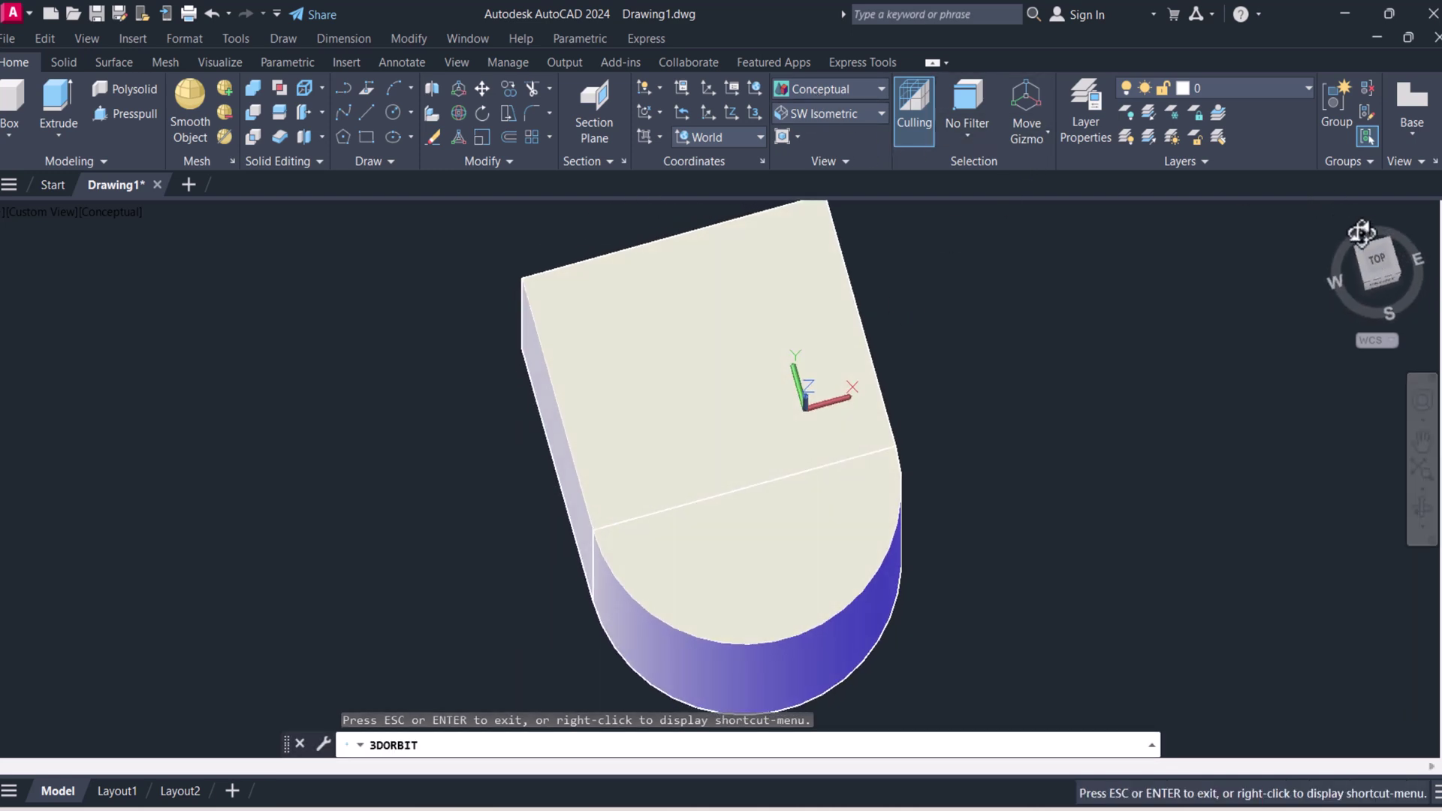
{"action": "key", "text": "Escape"}
{"action": "left_click", "coordinate": [1381, 260]}
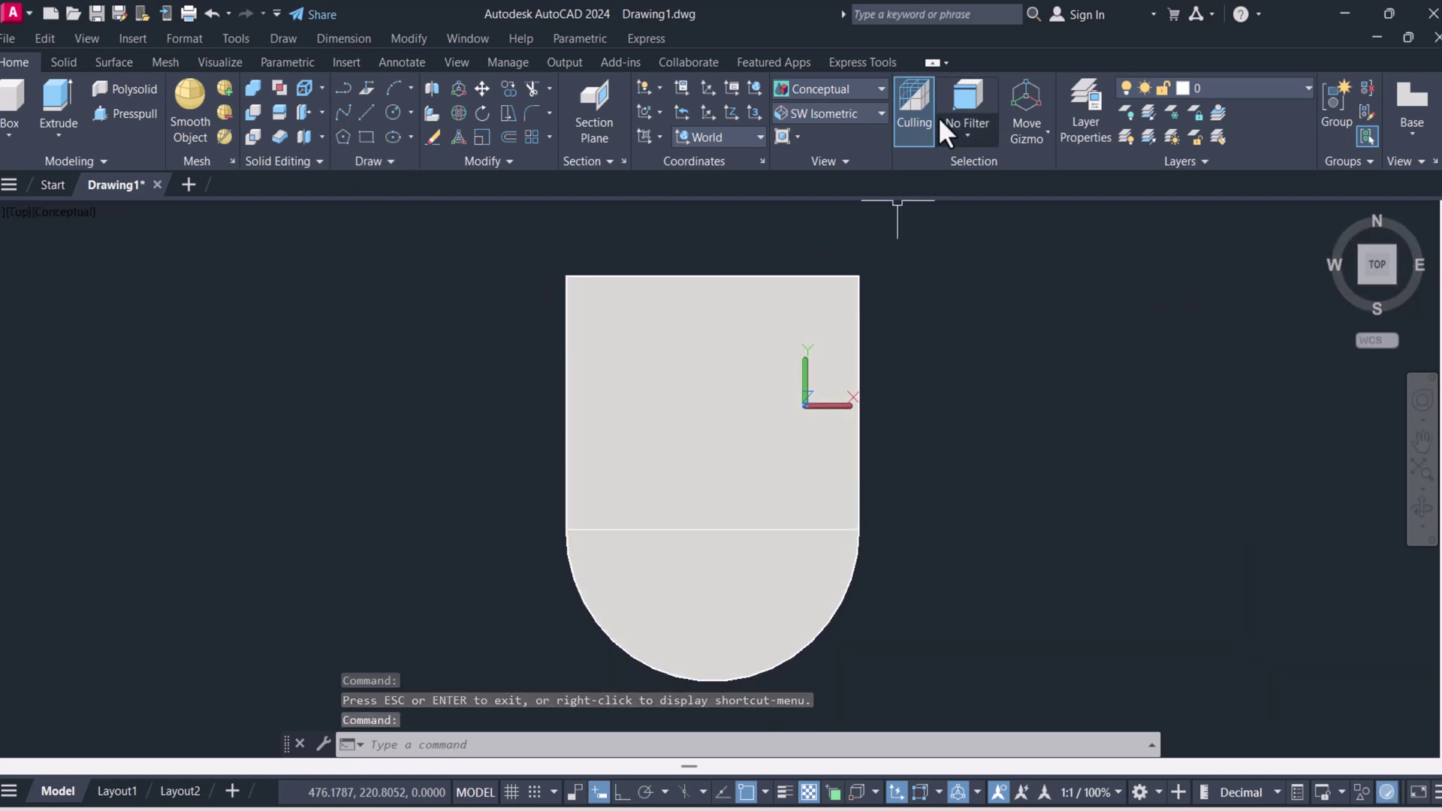
- In 2D Wireframe, outline a closed triangular polyline jutting right from the box's right edge
{"action": "left_click", "coordinate": [836, 85]}
{"action": "left_click", "coordinate": [813, 121]}
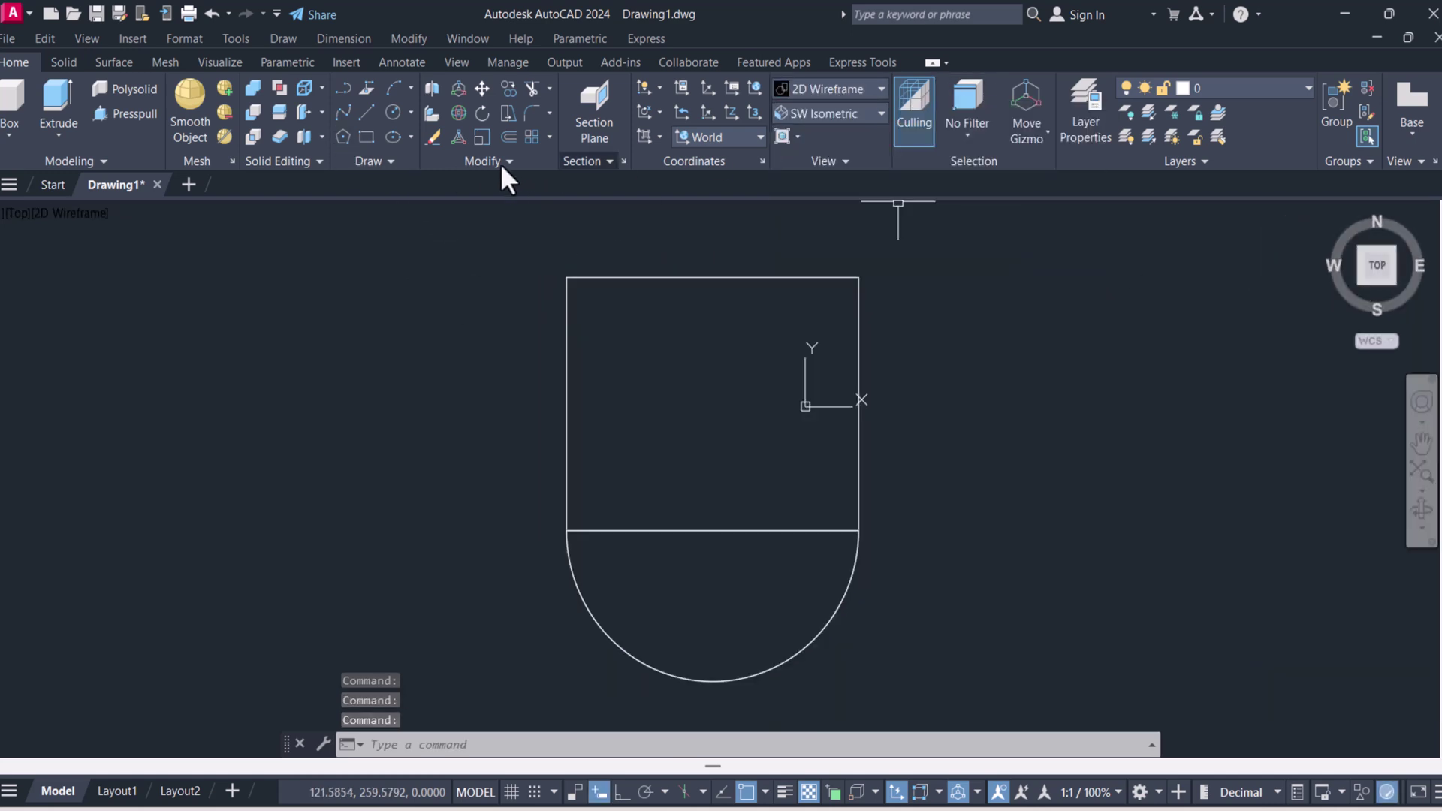
{"action": "left_click", "coordinate": [342, 89]}
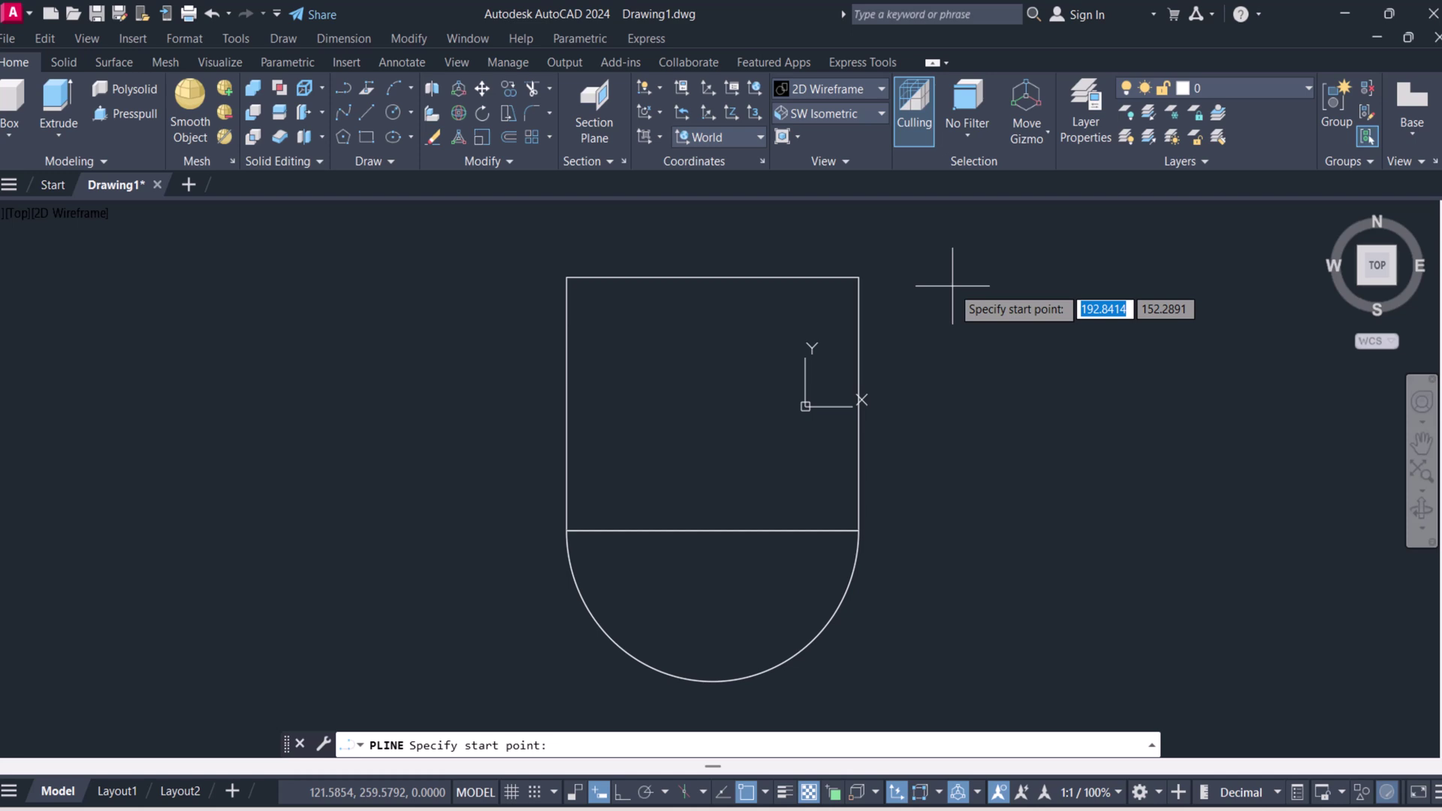
{"action": "left_click", "coordinate": [858, 277]}
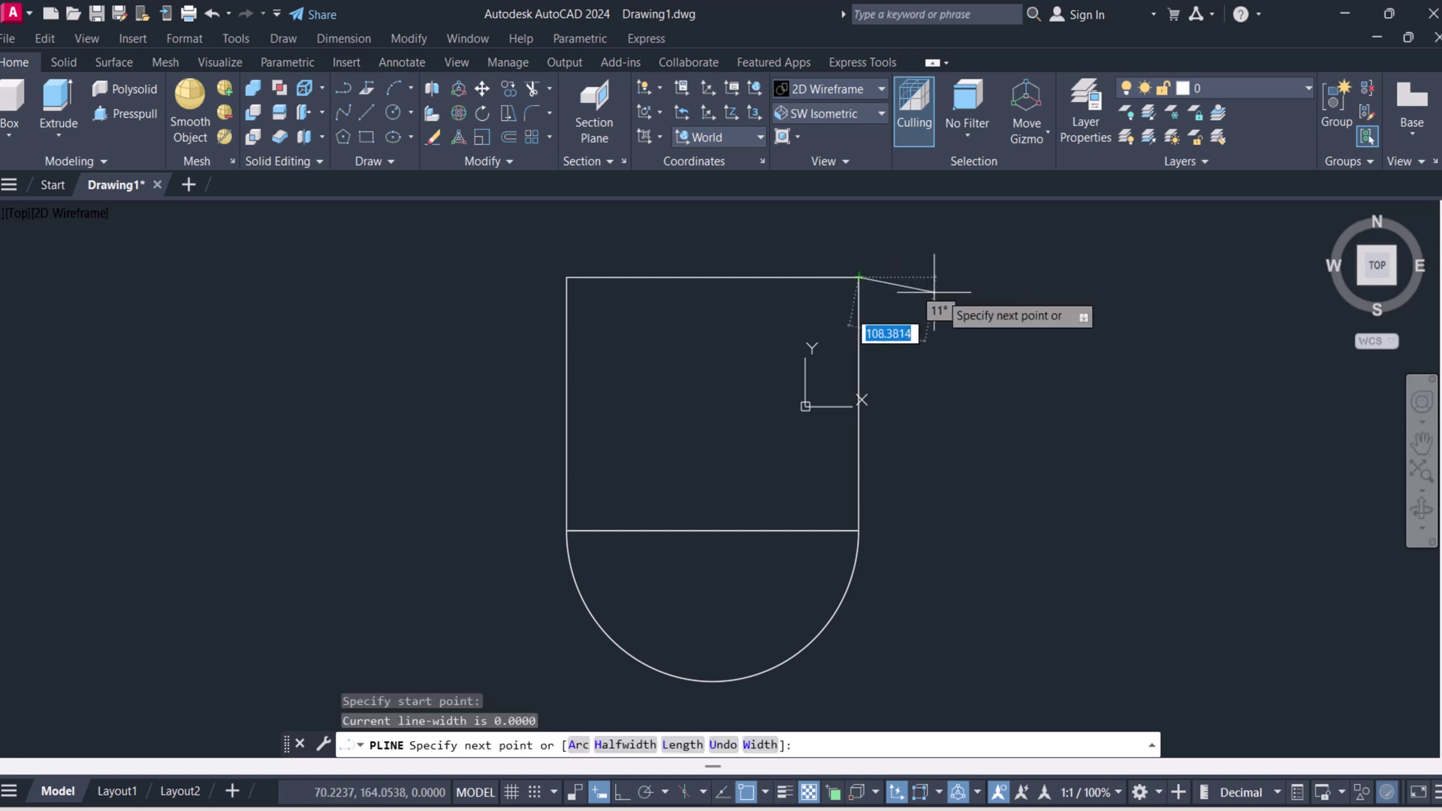
{"action": "left_click", "coordinate": [1219, 314]}
{"action": "left_click", "coordinate": [859, 530]}
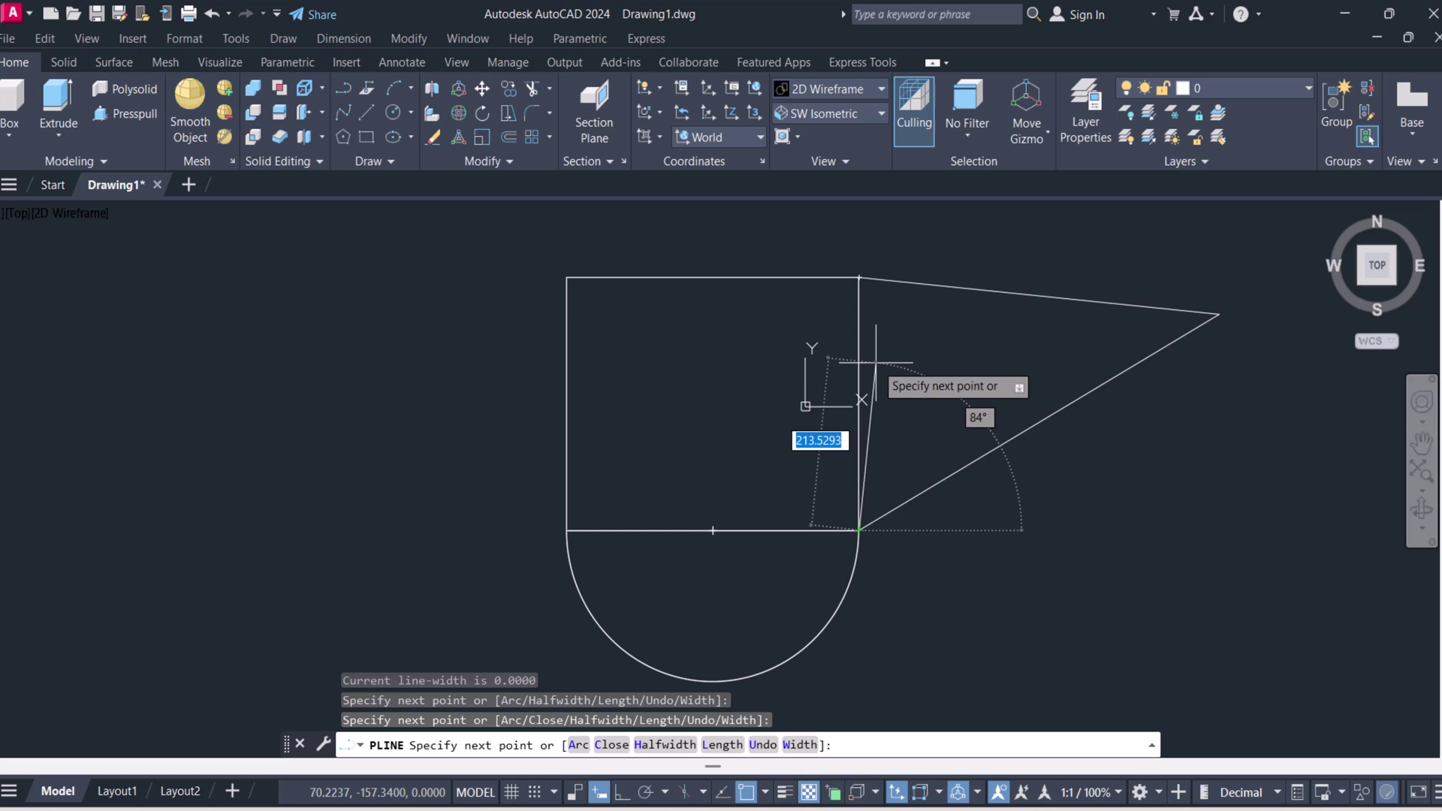
{"action": "left_click", "coordinate": [858, 277]}
{"action": "key", "text": "Escape"}
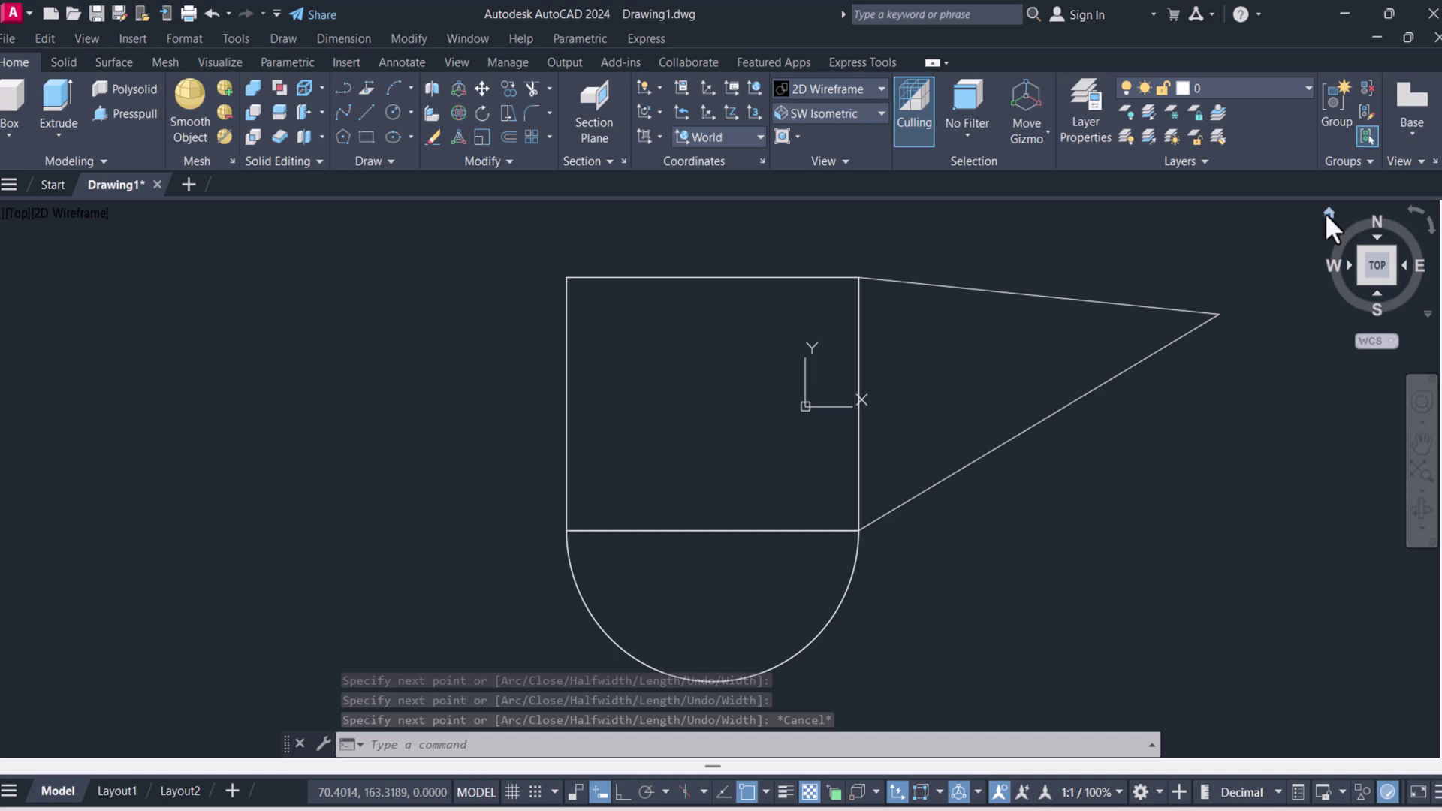
{"action": "left_click", "coordinate": [1327, 213]}
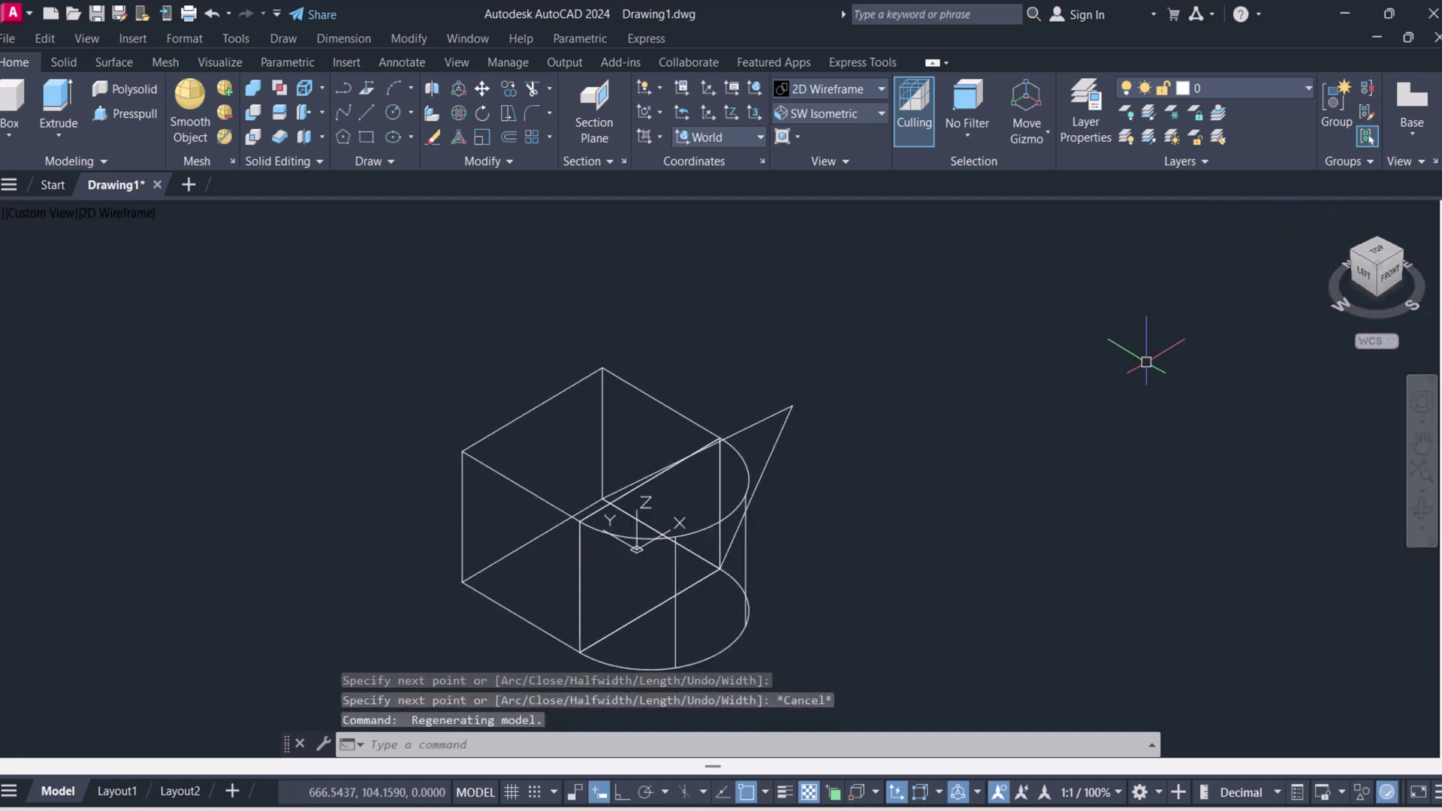
- Extrude the triangle 300 units into a wedge prism and shade the solids in Conceptual style
{"action": "left_click", "coordinate": [1423, 511]}
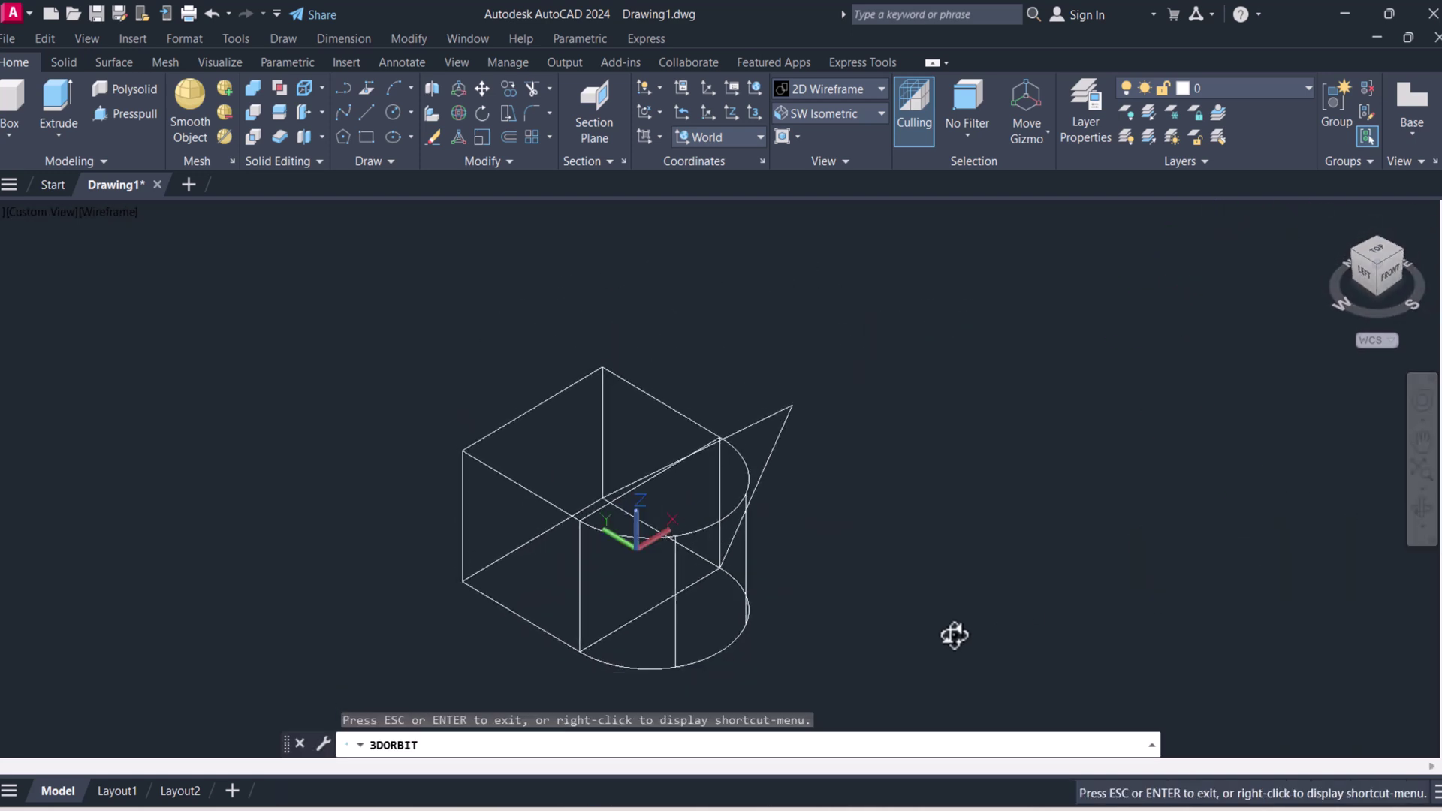
{"action": "left_click_drag", "start_coordinate": [953, 633], "coordinate": [756, 640]}
{"action": "key", "text": "Escape"}
{"action": "key", "text": "Escape"}
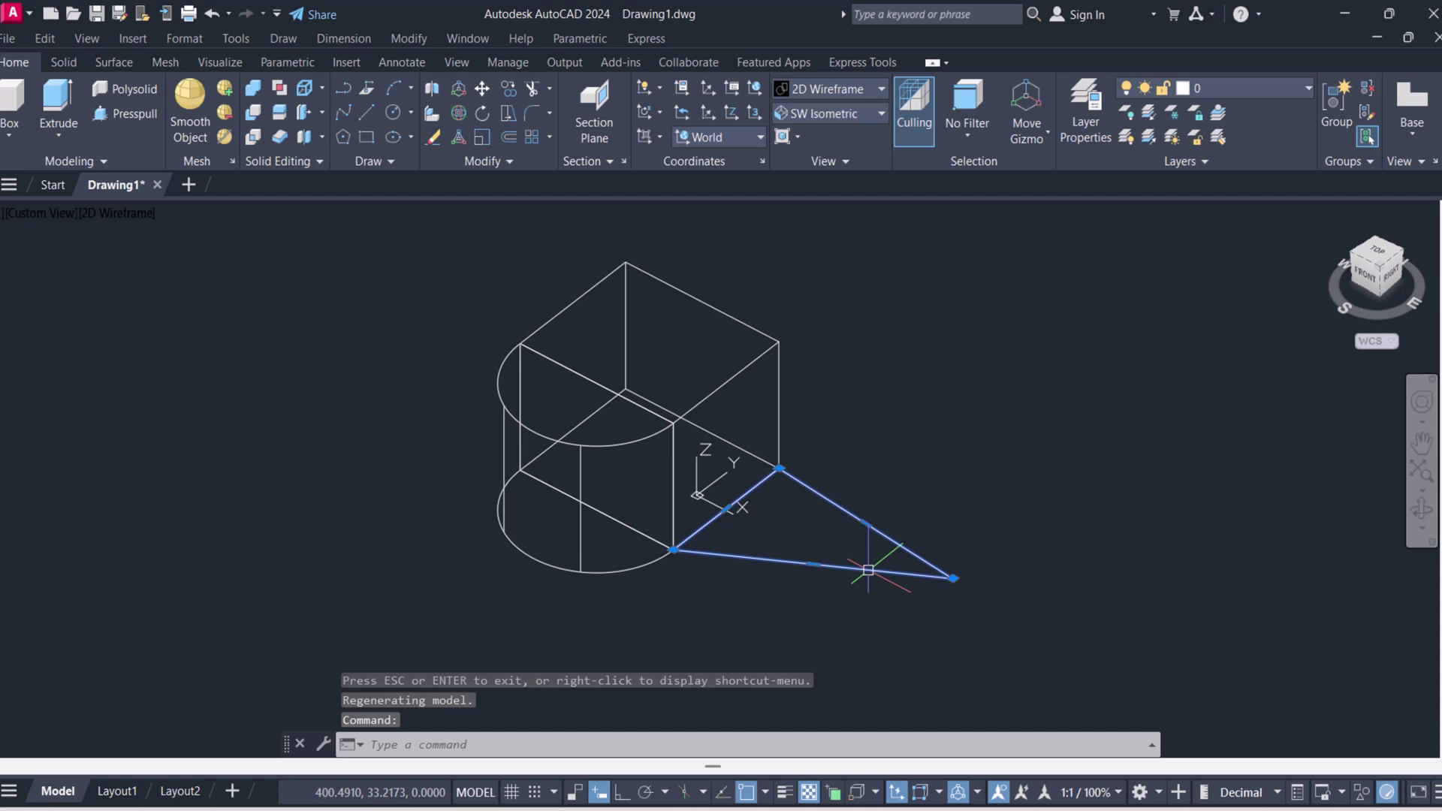
{"action": "left_click", "coordinate": [56, 100]}
{"action": "left_click", "coordinate": [897, 538]}
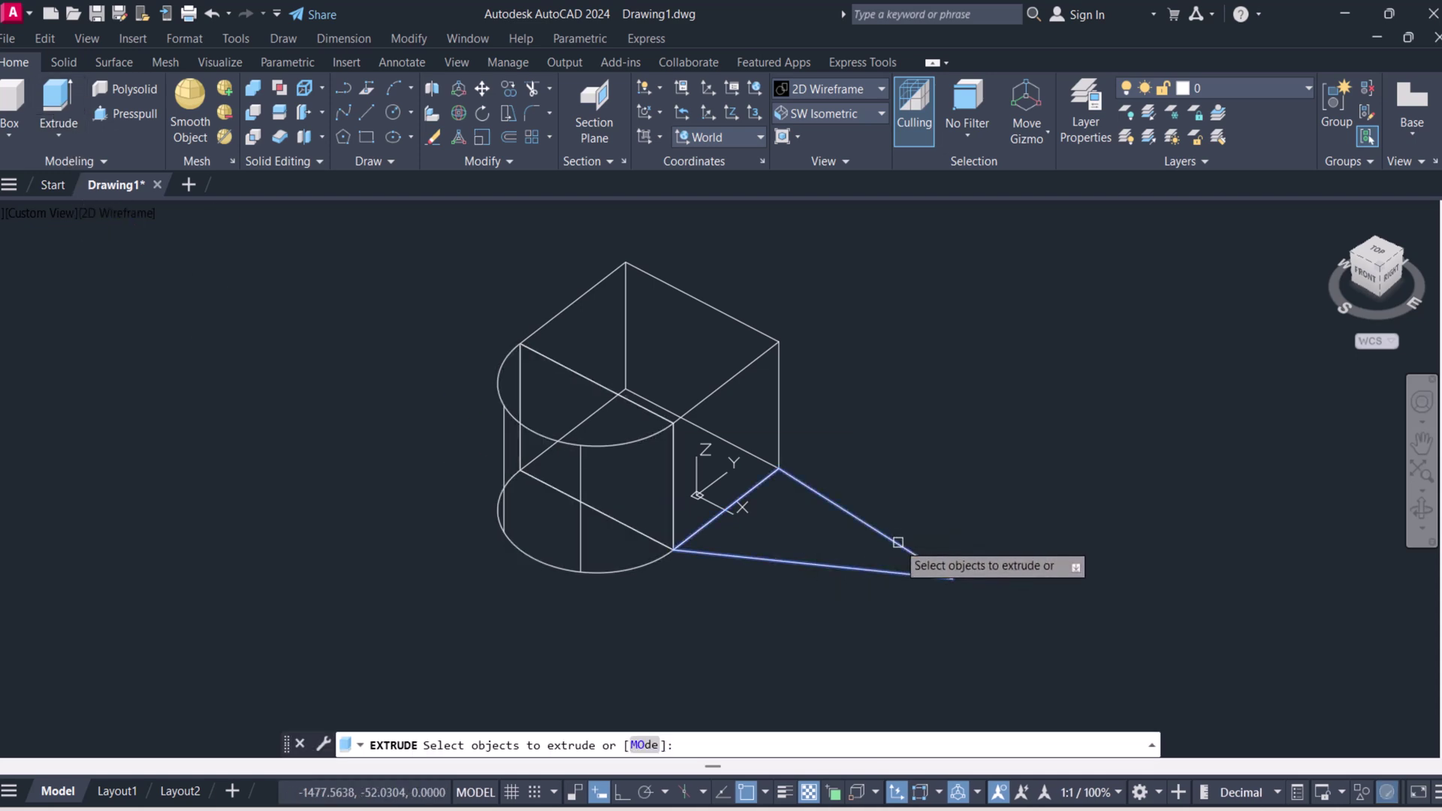
{"action": "right_click", "coordinate": [900, 553]}
{"action": "left_click", "coordinate": [916, 559]}
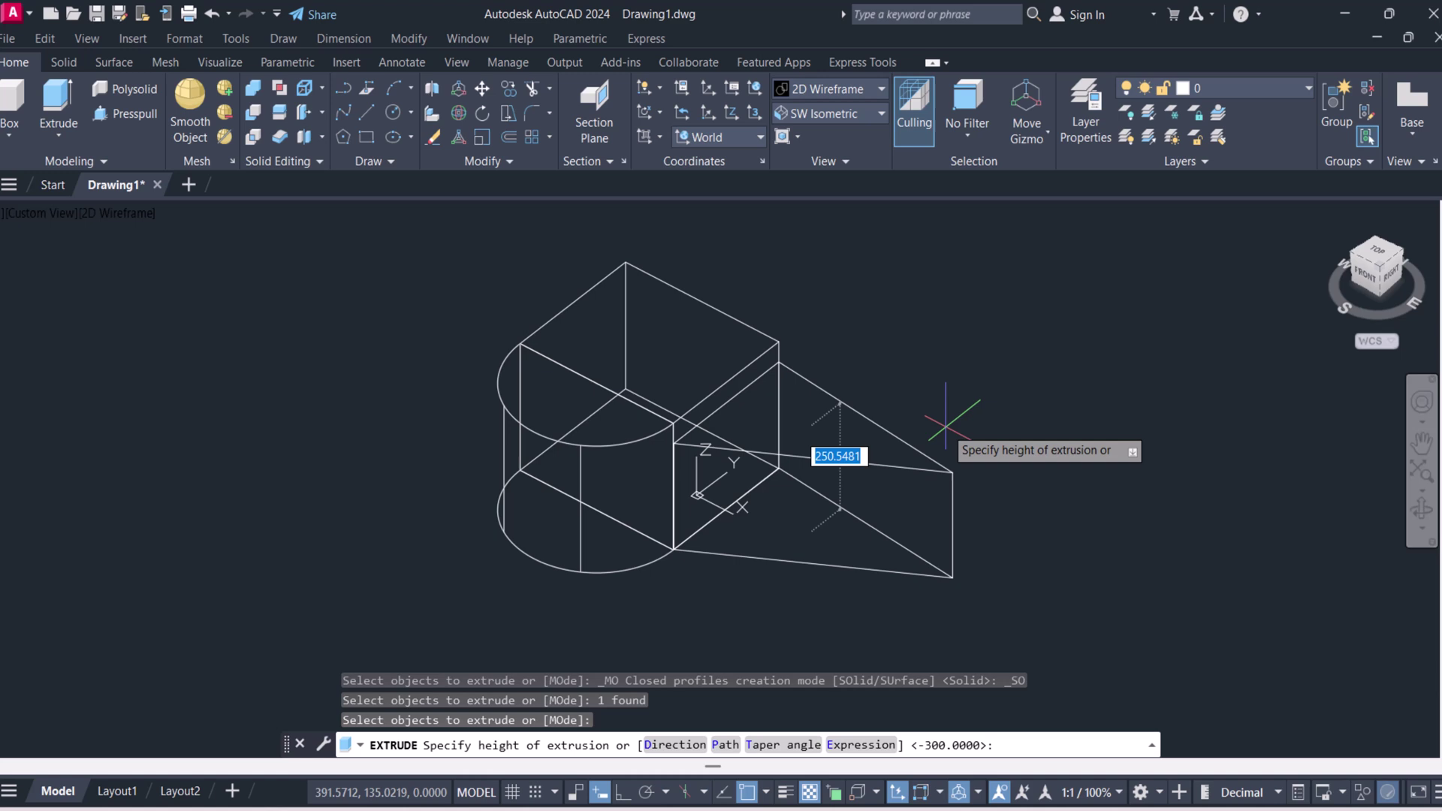
{"action": "type", "text": "300"}
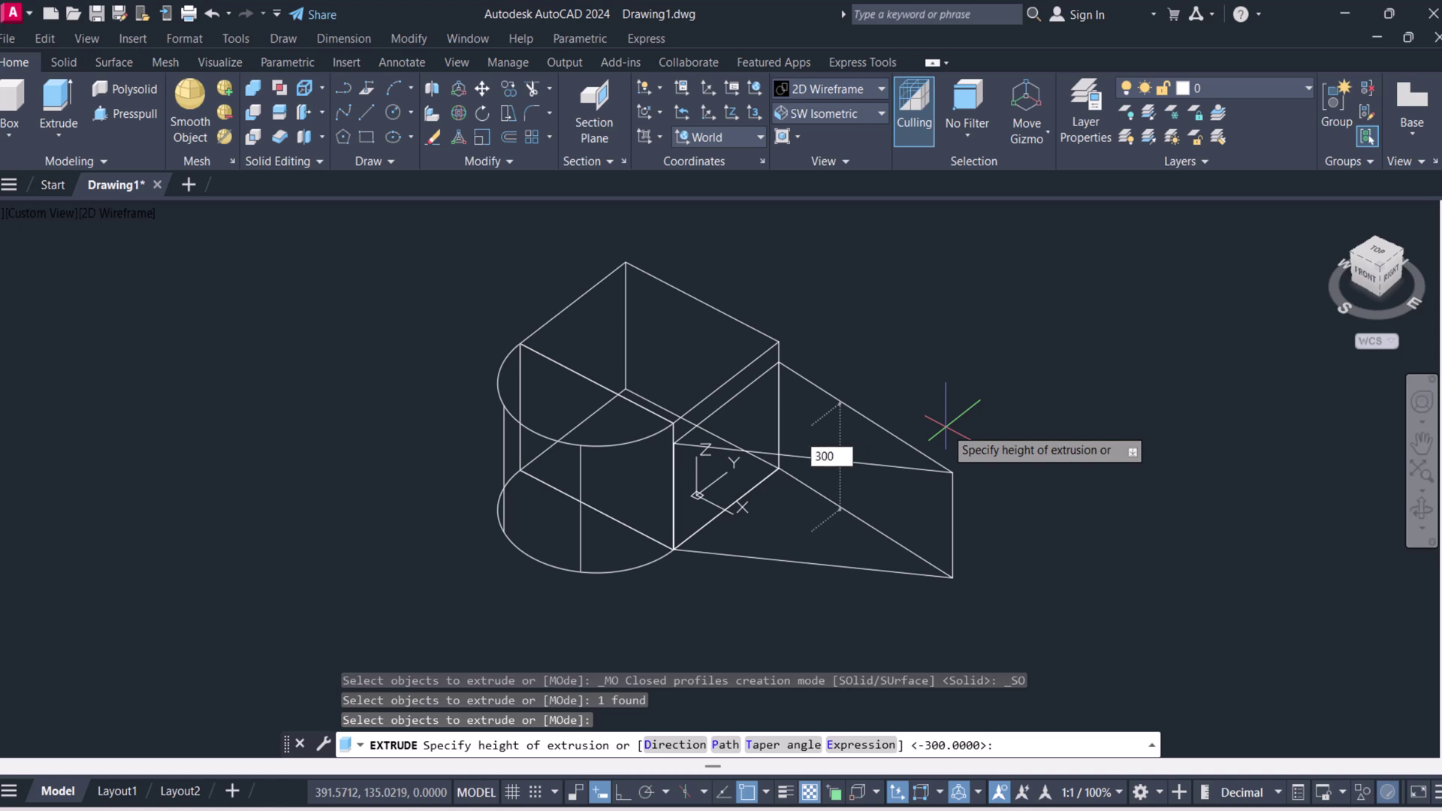
{"action": "key", "text": "Return"}
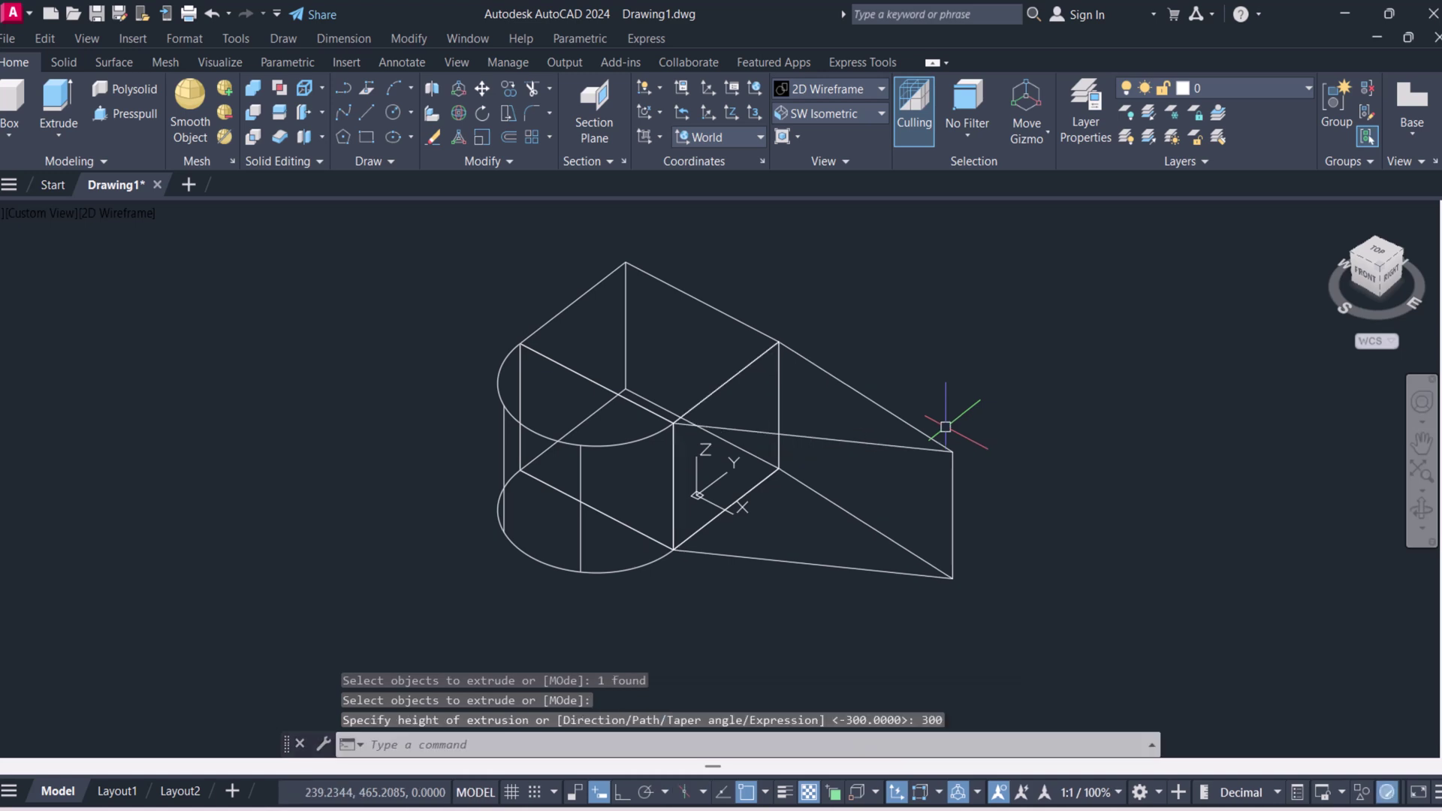
{"action": "key", "text": "Escape"}
{"action": "left_click", "coordinate": [813, 92]}
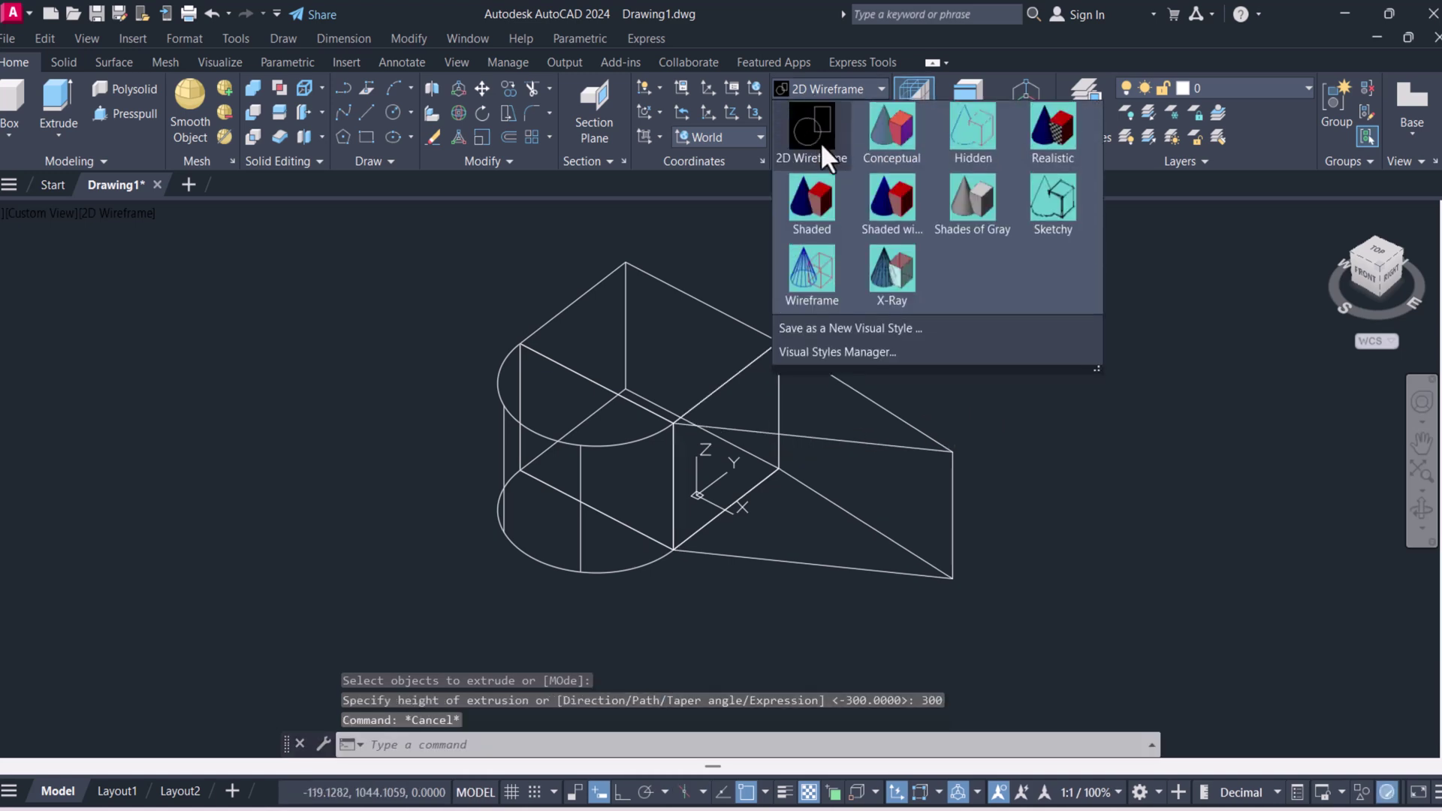
{"action": "left_click", "coordinate": [906, 145]}
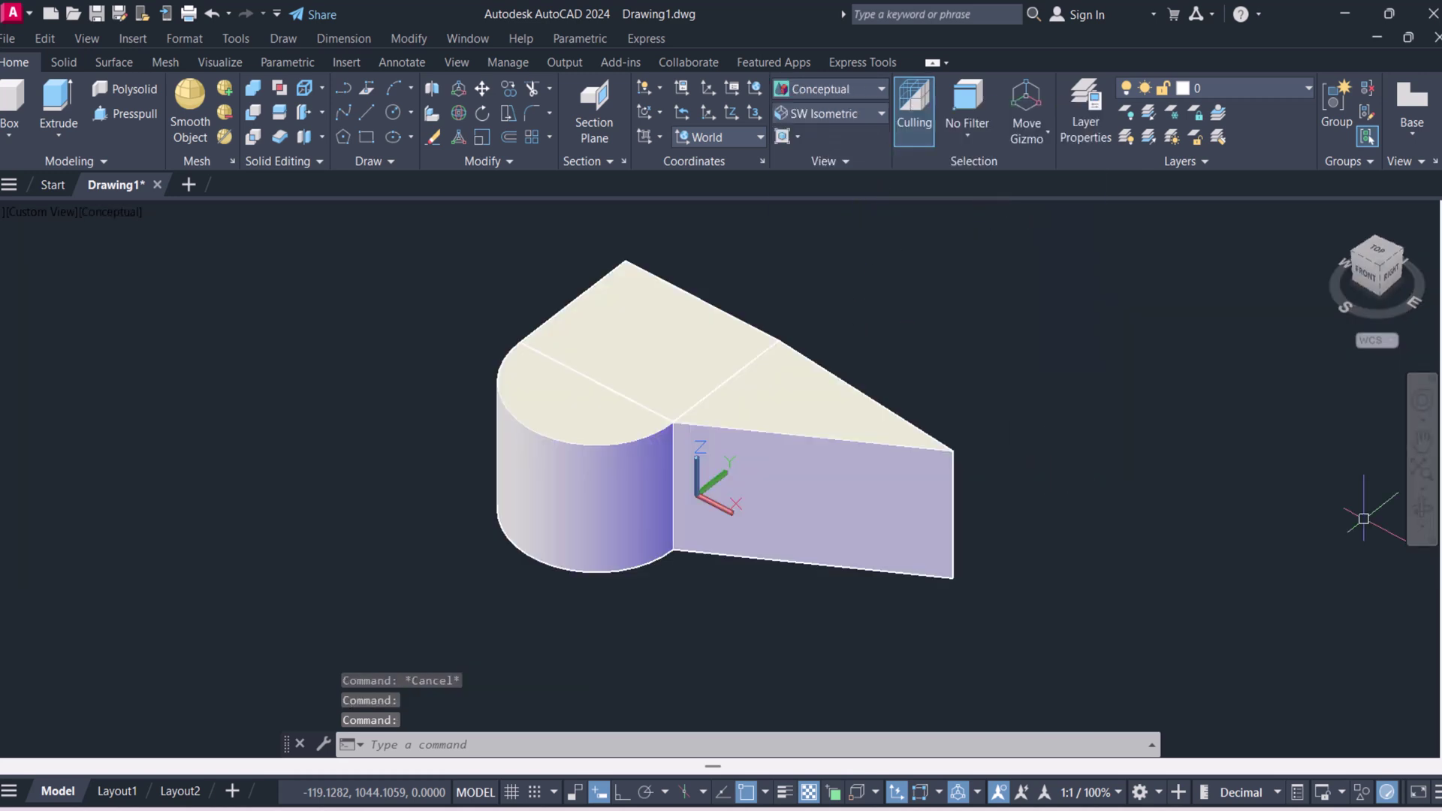
- Set the half-cylinder's colour to Yellow in Properties
{"action": "left_click", "coordinate": [1421, 510]}
{"action": "left_click_drag", "start_coordinate": [726, 554], "coordinate": [916, 550]}
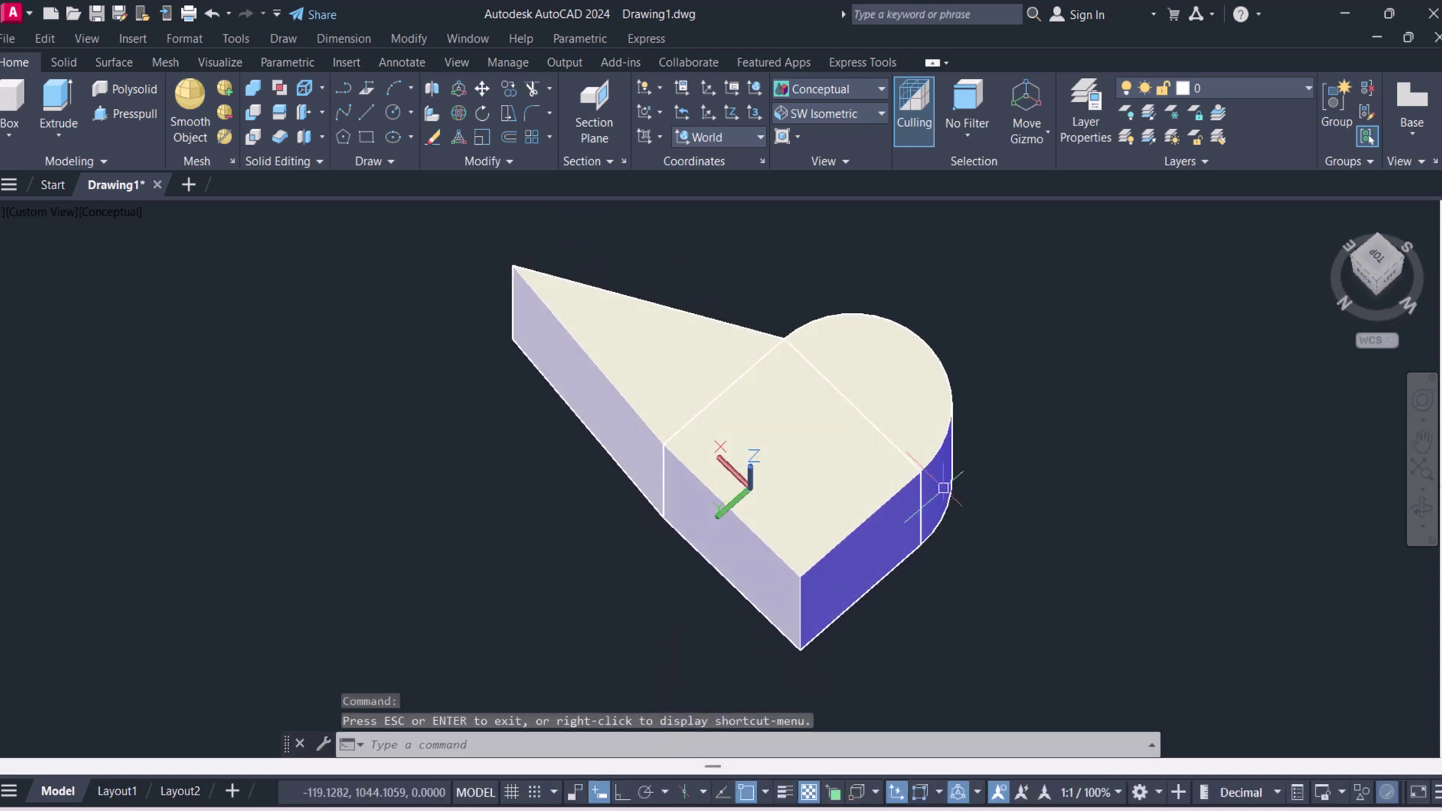
{"action": "key", "text": "Escape"}
{"action": "left_click", "coordinate": [938, 417]}
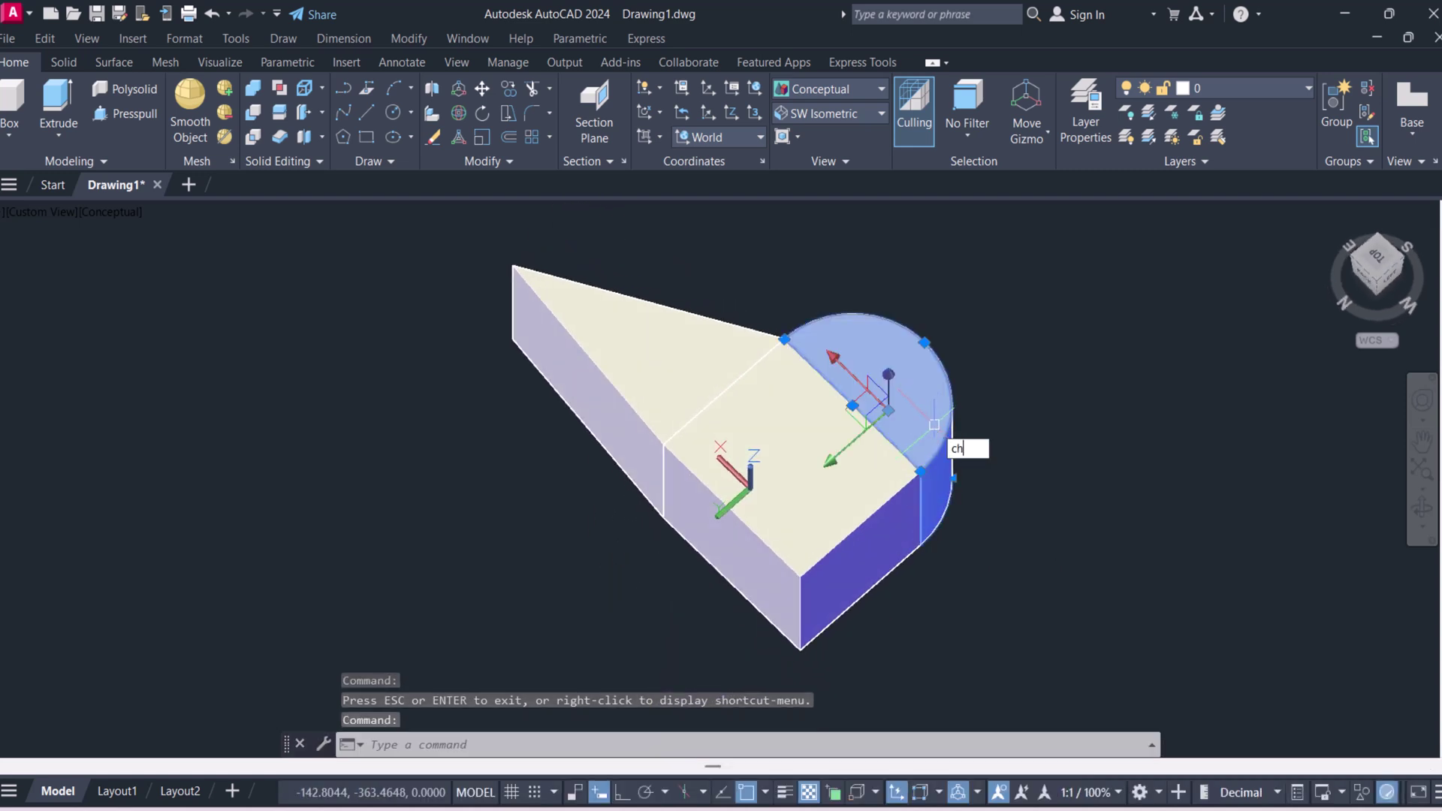
{"action": "key", "text": "Return"}
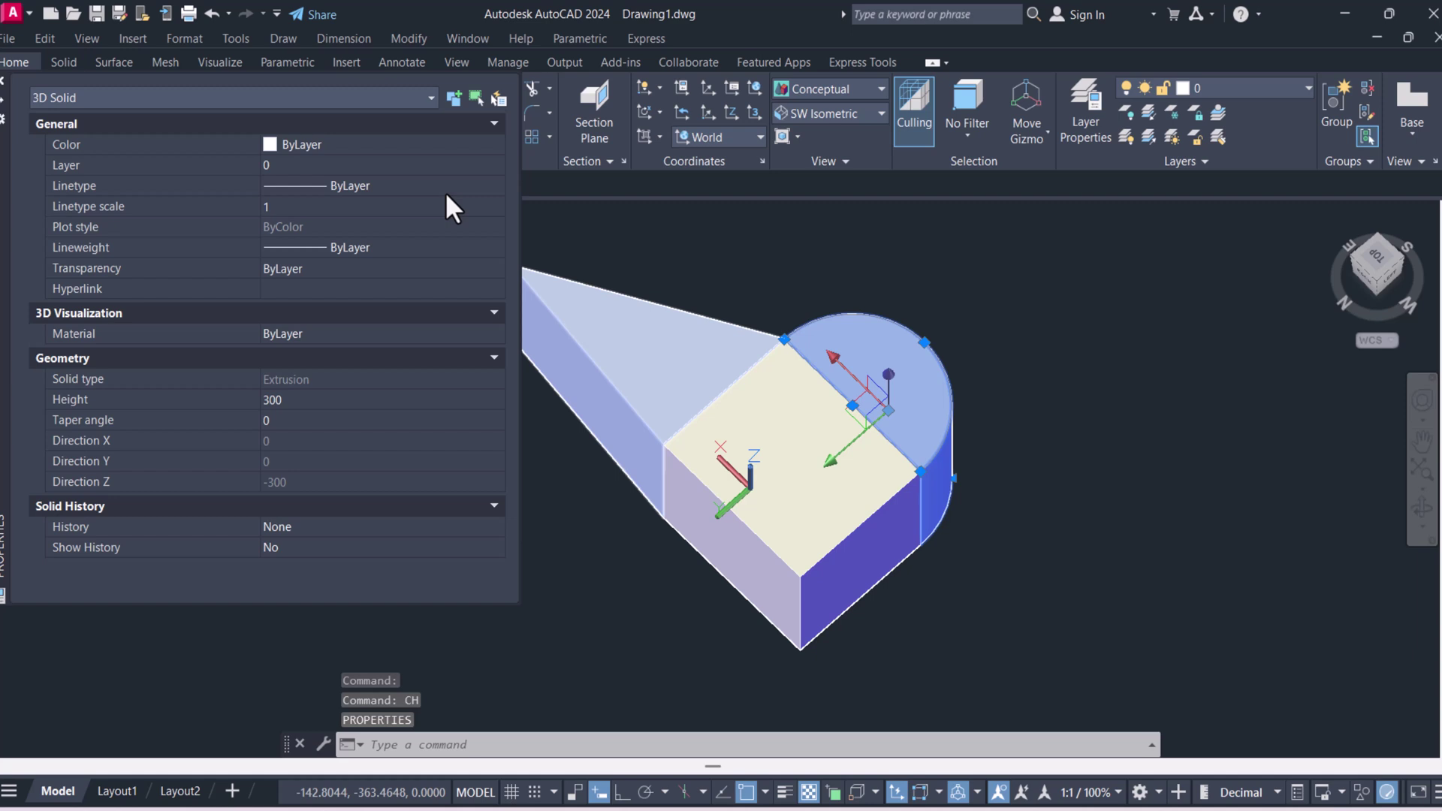
{"action": "left_click", "coordinate": [386, 145]}
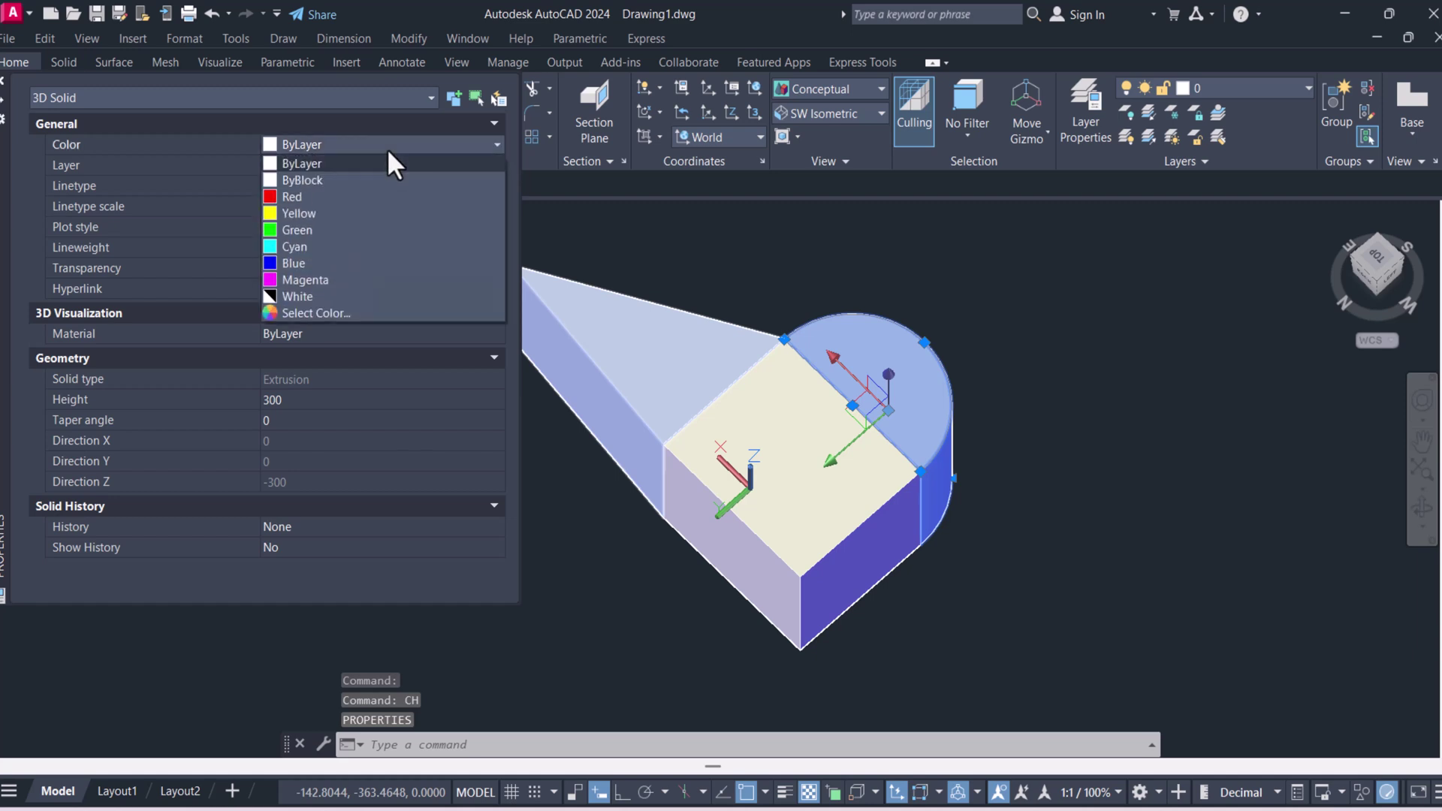
{"action": "left_click", "coordinate": [317, 213]}
{"action": "key", "text": "ctrl+1"}
{"action": "key", "text": "Escape"}
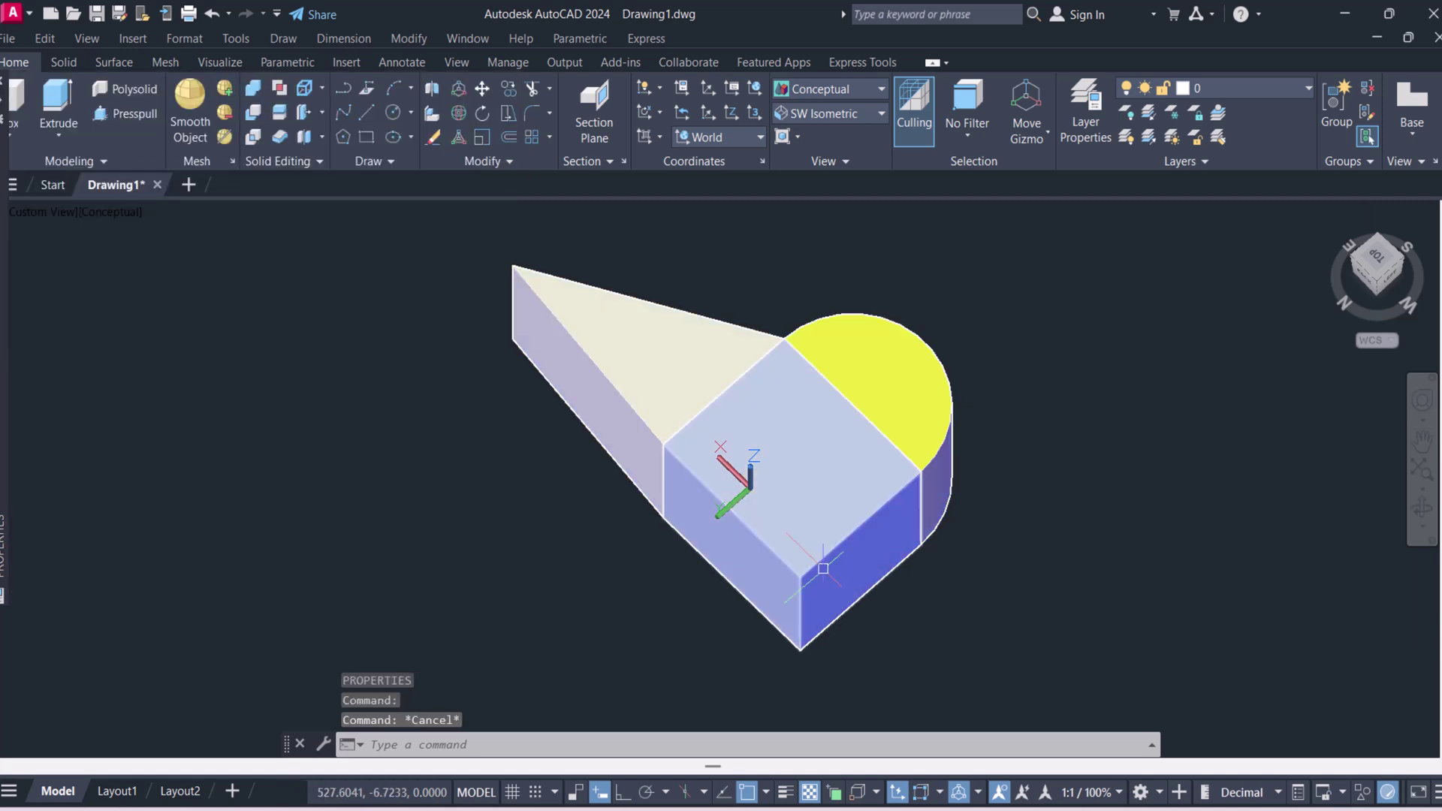
- Set the box's colour to Green via CH Properties
{"action": "left_click", "coordinate": [820, 563]}
{"action": "type", "text": "ch"}
{"action": "key", "text": "Return"}
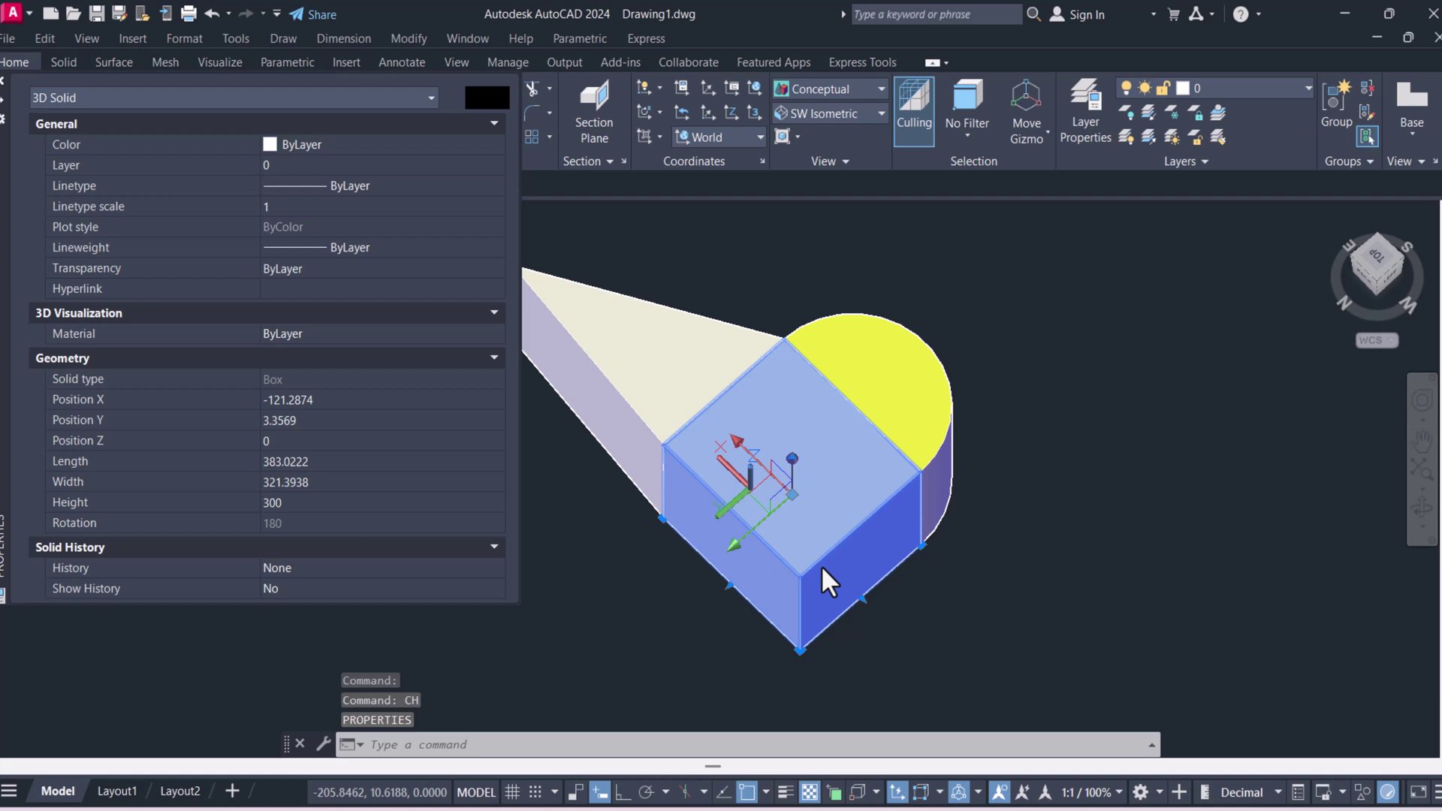
{"action": "left_click", "coordinate": [366, 143]}
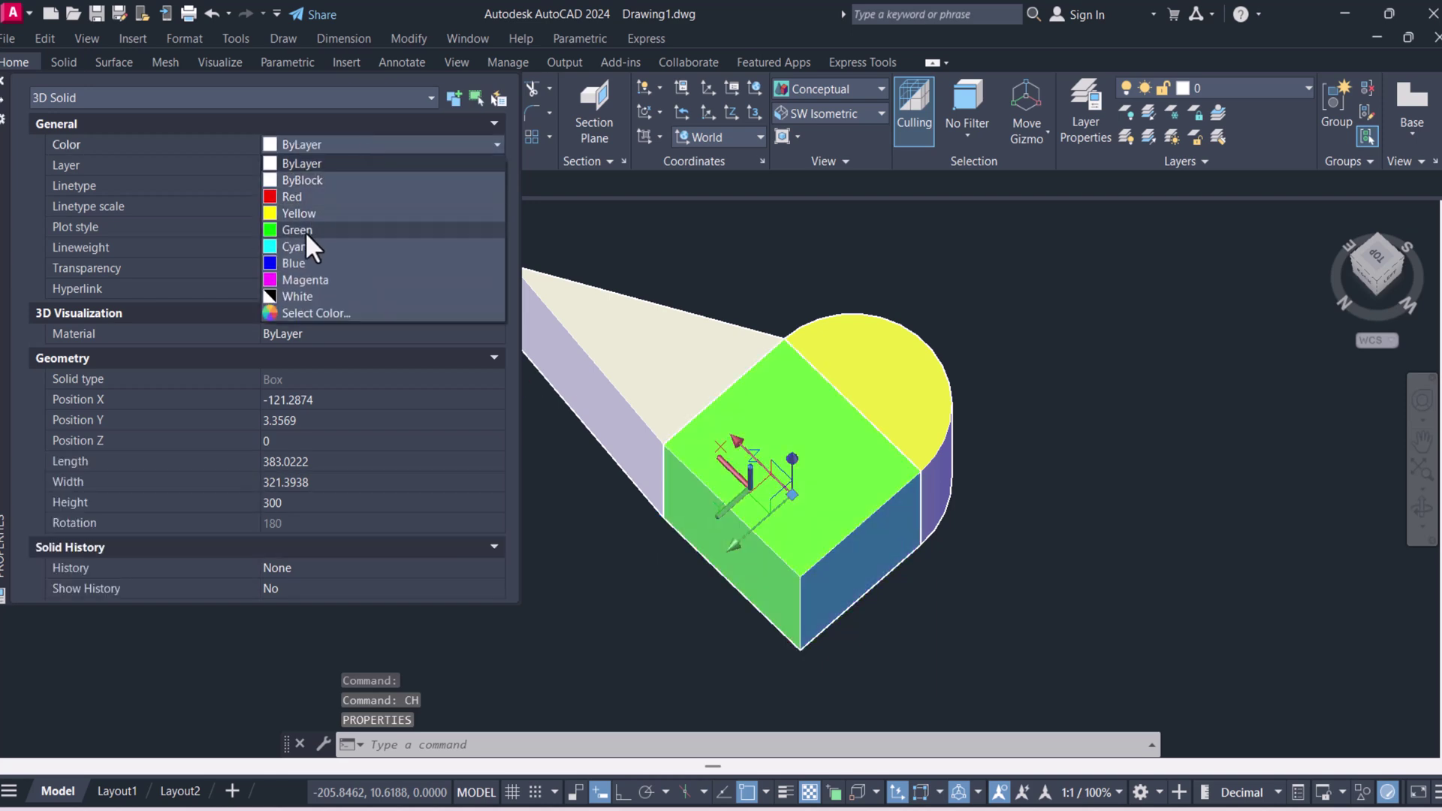
{"action": "left_click", "coordinate": [305, 230]}
{"action": "key", "text": "Escape"}
{"action": "key", "text": "ctrl+1"}
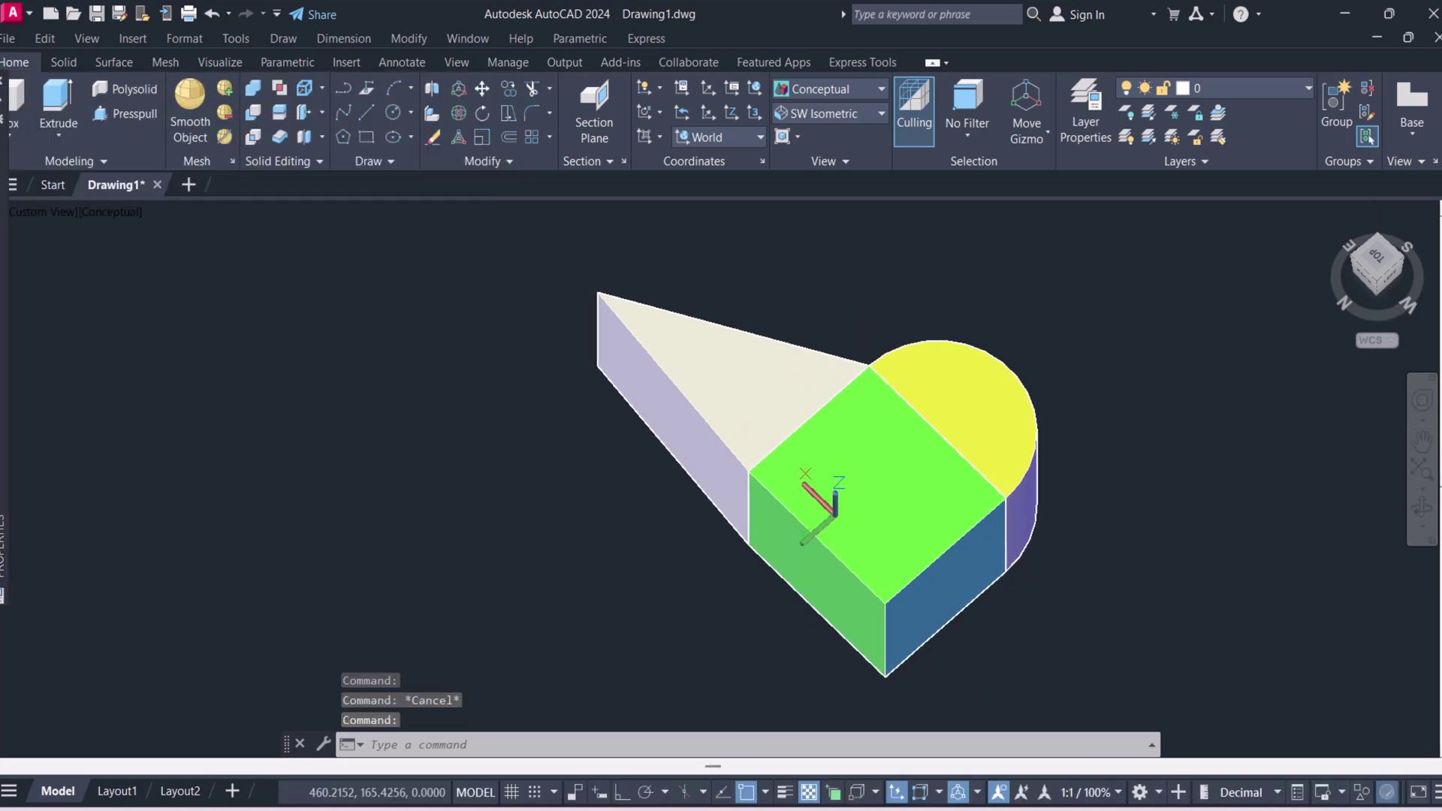
- Set the triangular prism's colour to Magenta via CH Properties
{"action": "left_click", "coordinate": [740, 389]}
{"action": "type", "text": "CH"}
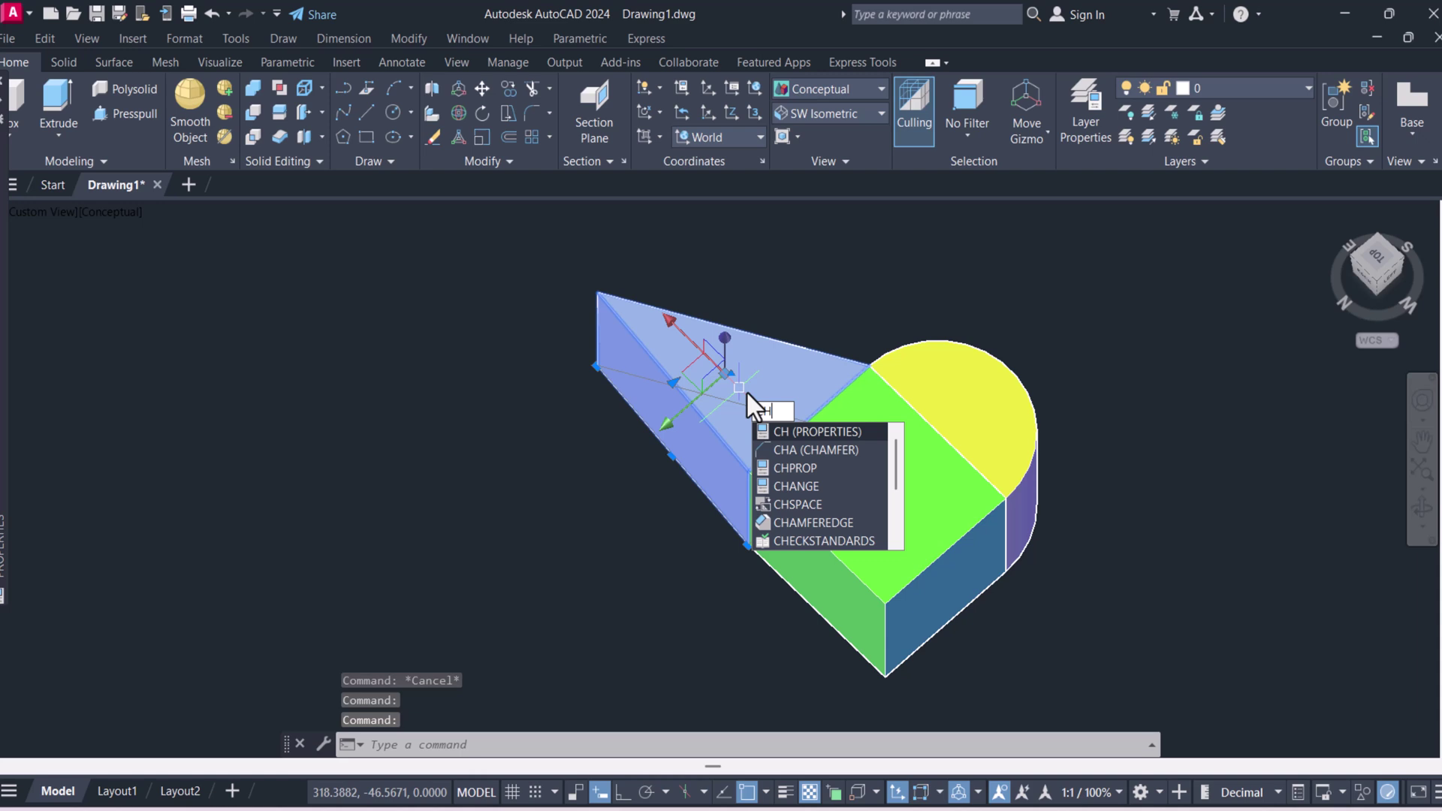
{"action": "key", "text": "Return"}
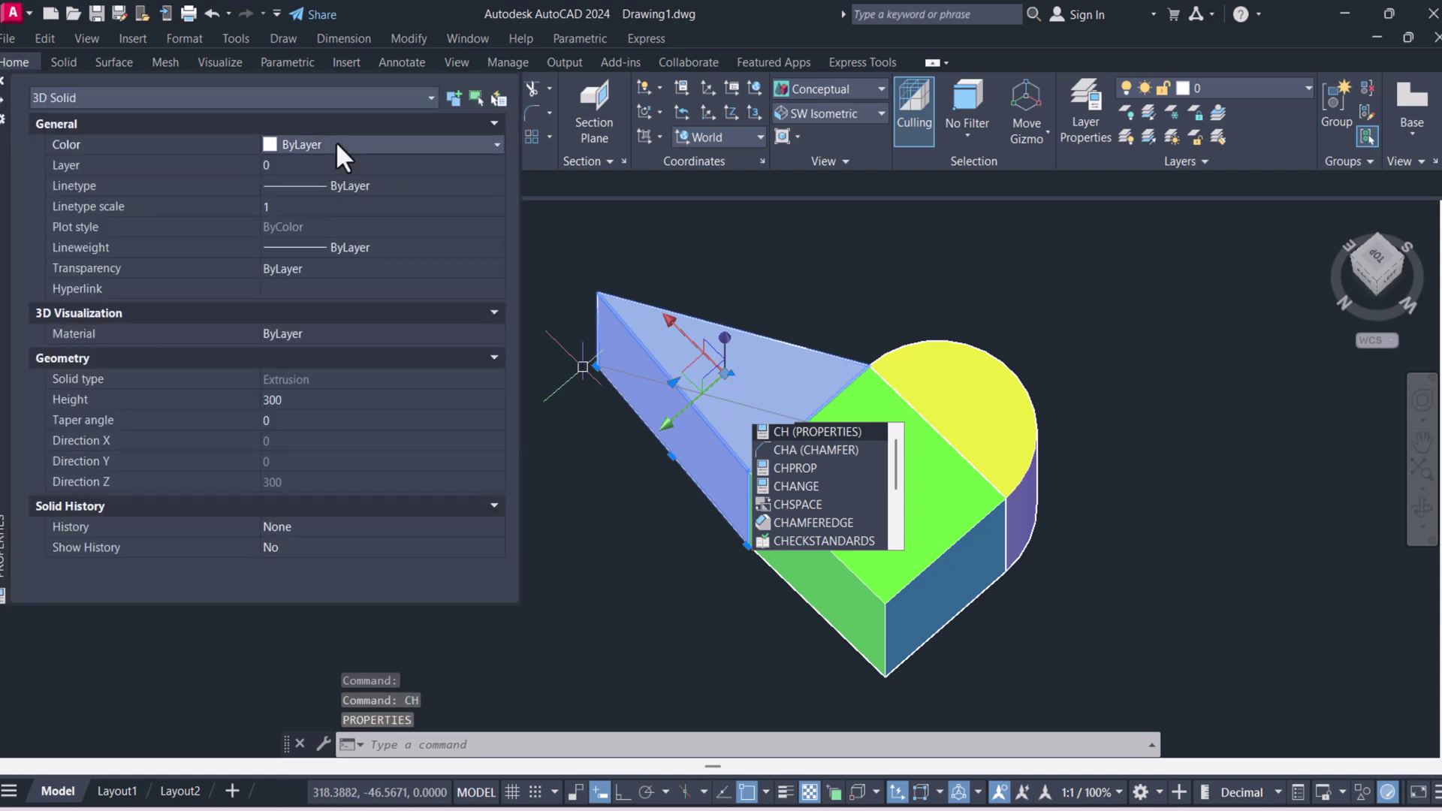
{"action": "left_click", "coordinate": [335, 141]}
{"action": "left_click", "coordinate": [331, 279]}
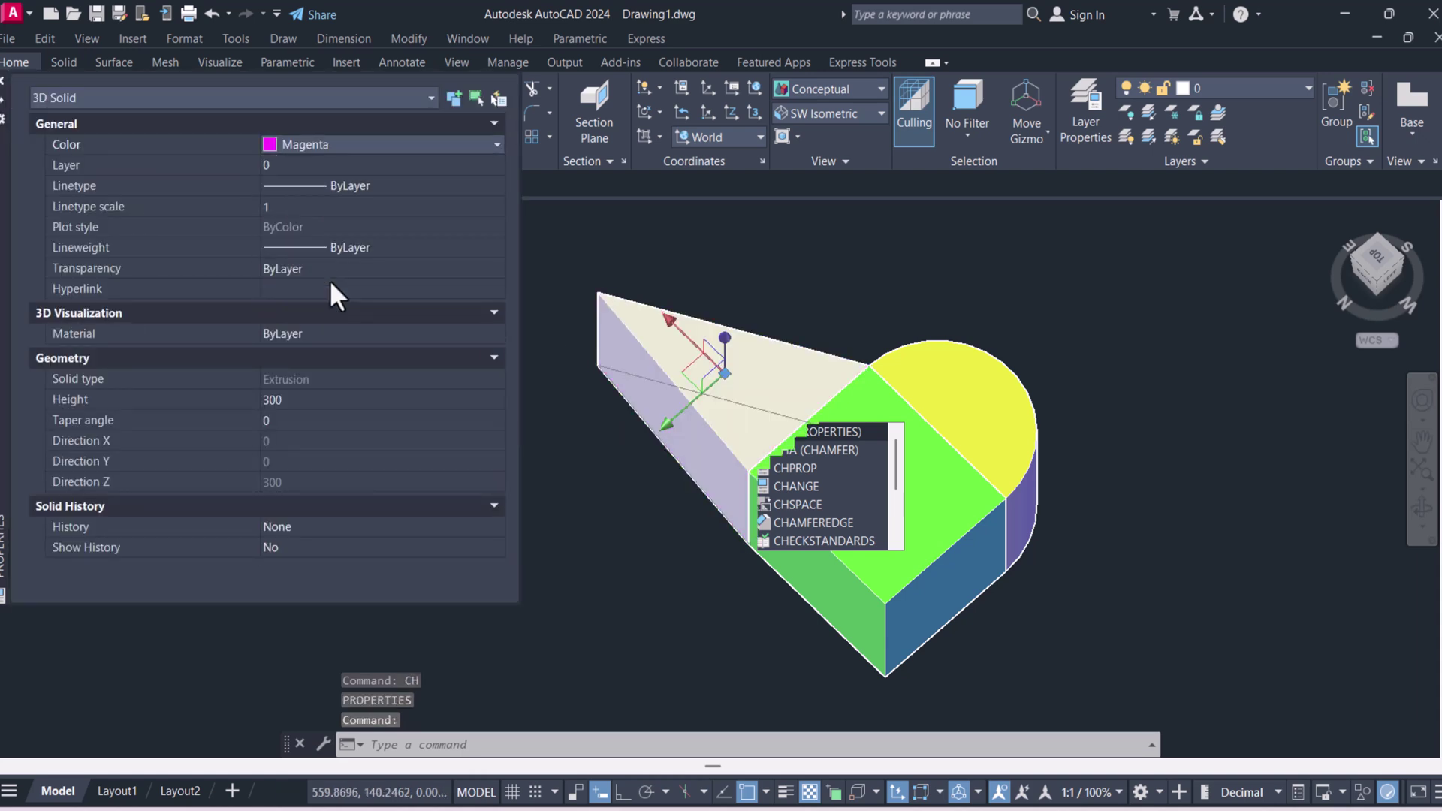
{"action": "left_click", "coordinate": [3, 81]}
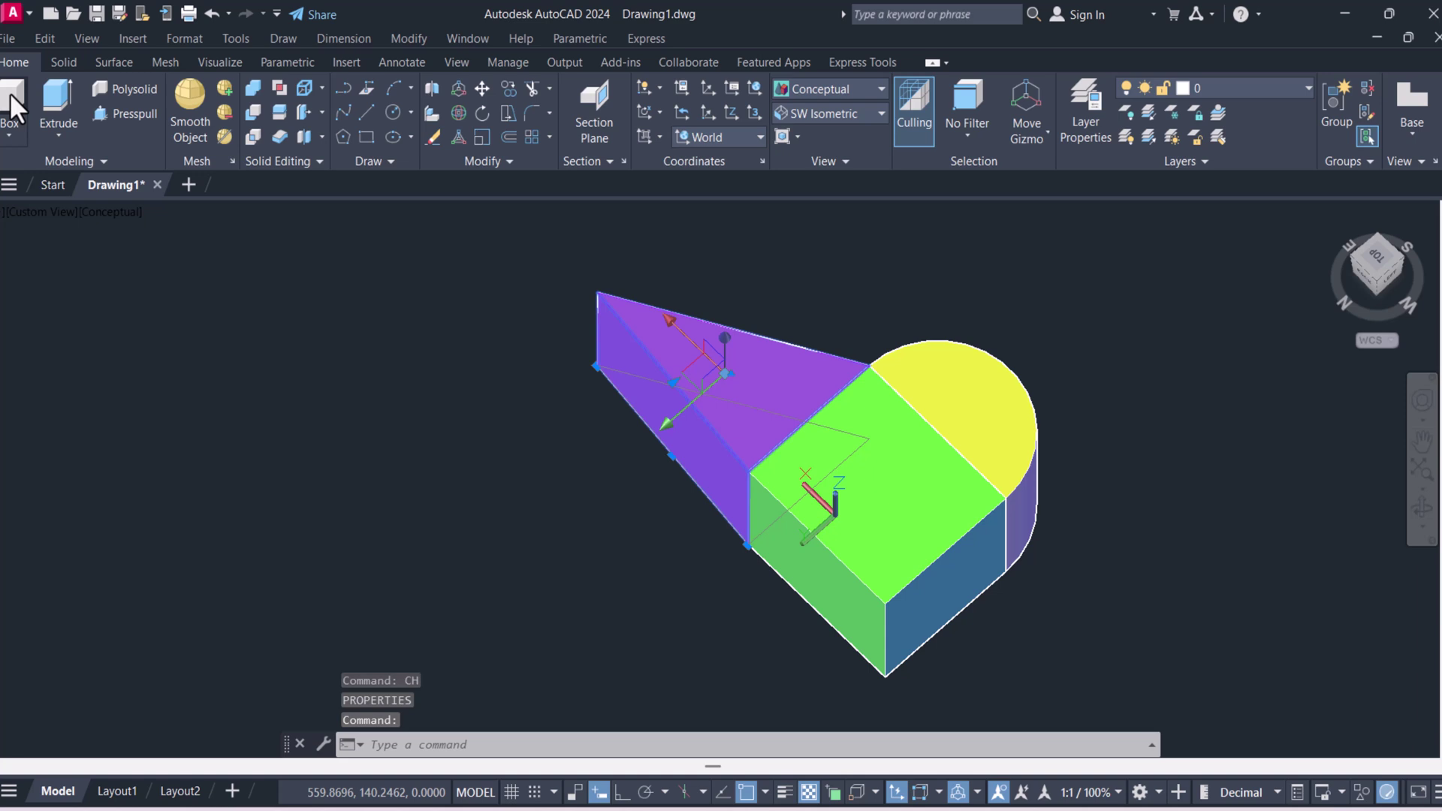
{"action": "key", "text": "Escape"}
{"action": "left_click", "coordinate": [1423, 514]}
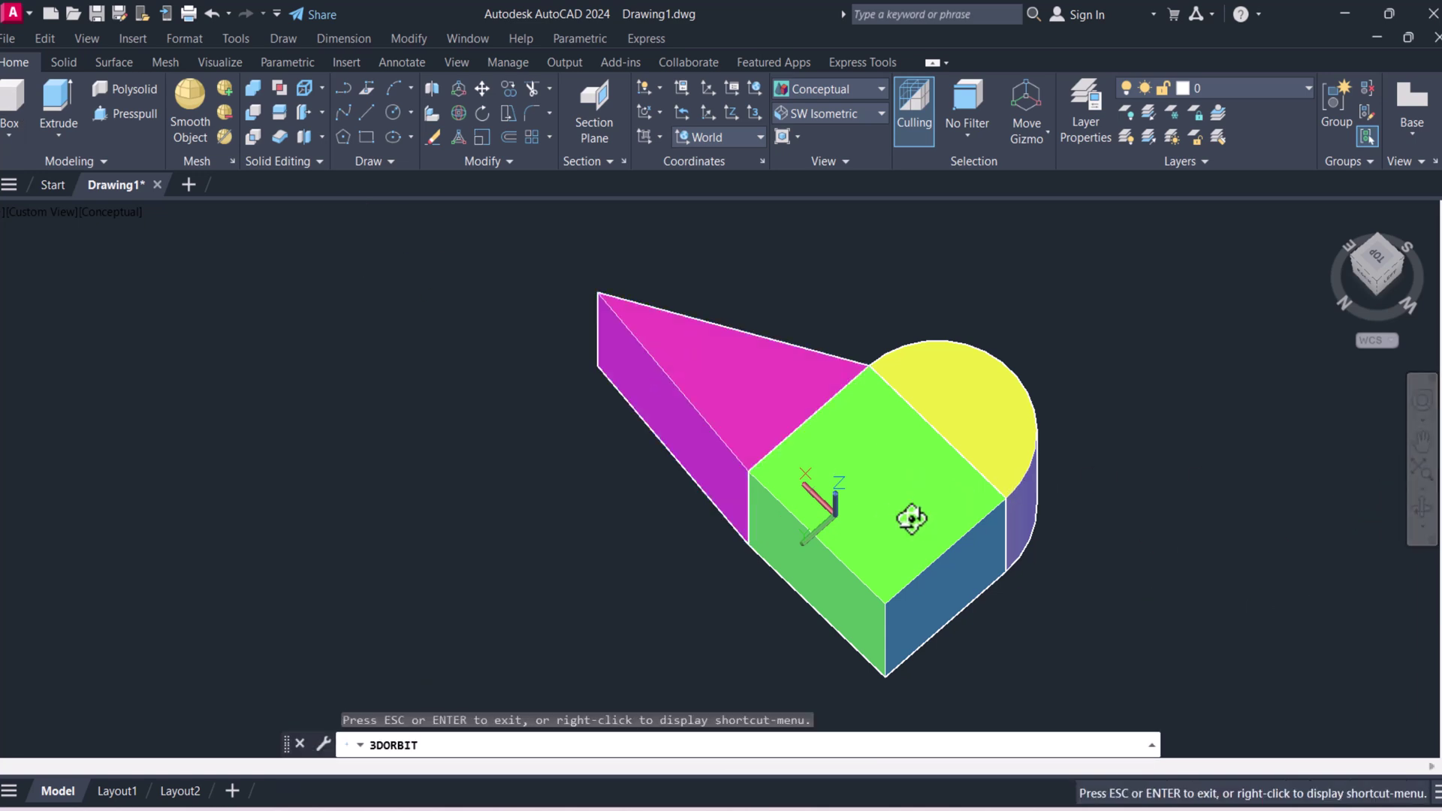
- Union the yellow box, green half-cylinder and magenta wedge, window-selecting all three
{"action": "left_click_drag", "start_coordinate": [910, 515], "coordinate": [735, 516]}
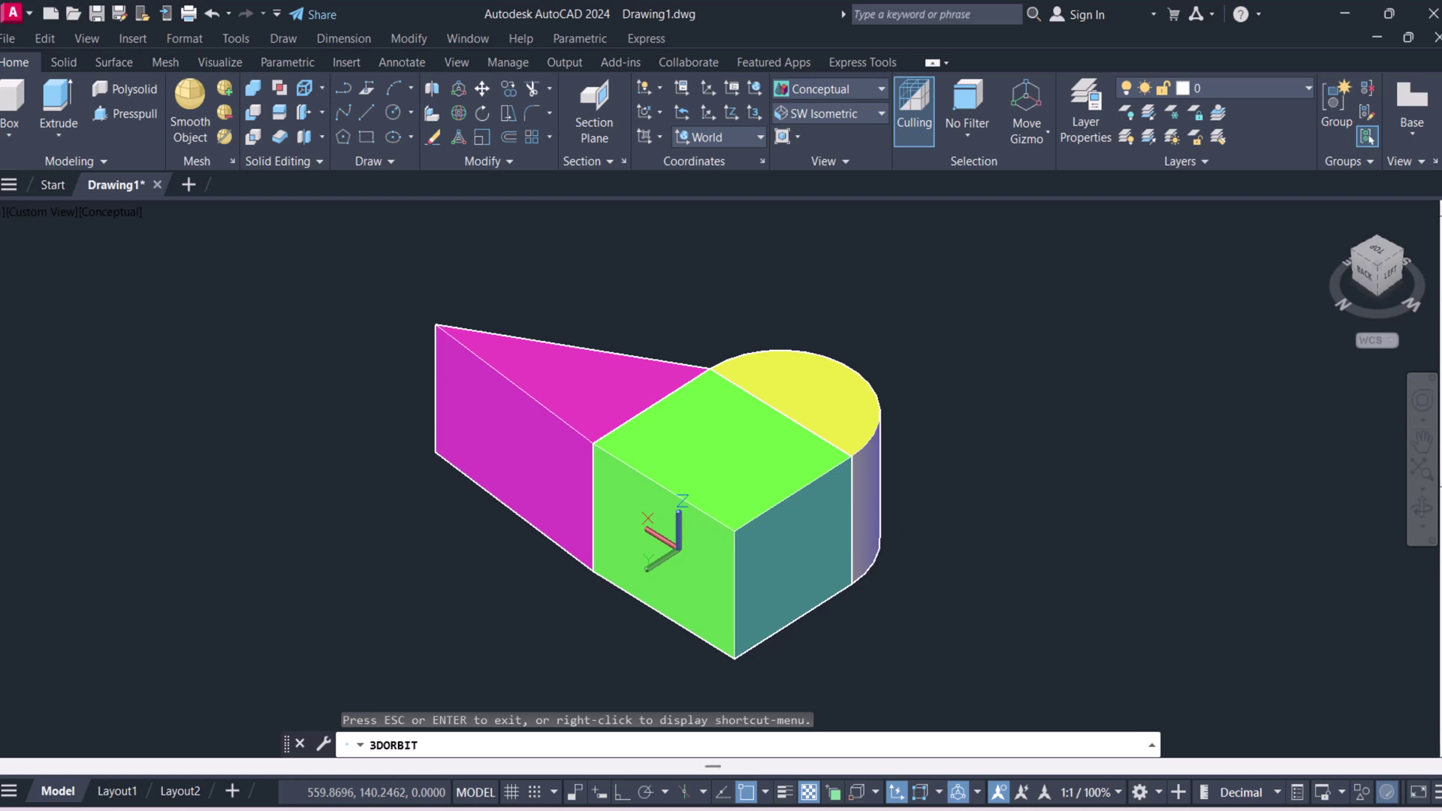
{"action": "key", "text": "Escape"}
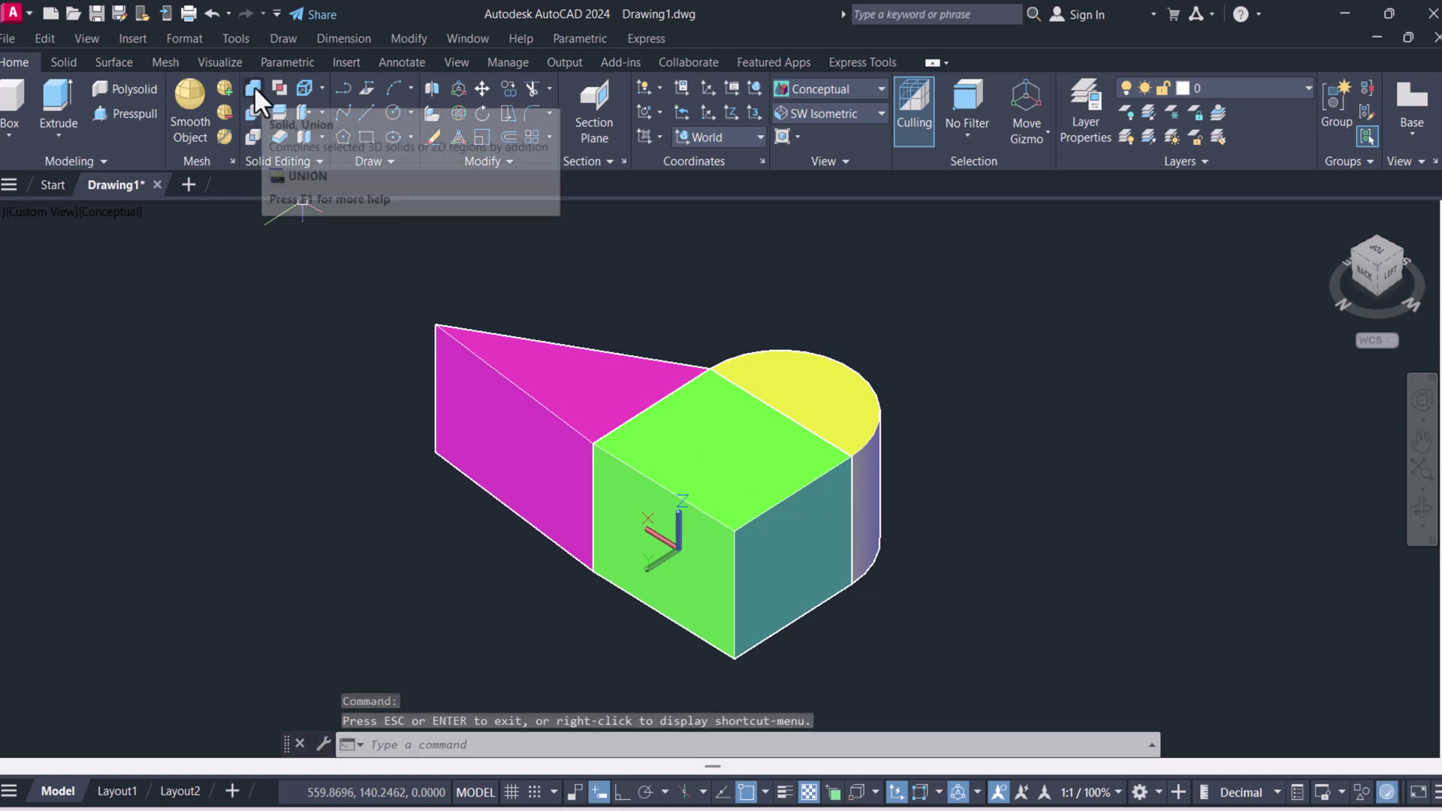
{"action": "left_click", "coordinate": [253, 84]}
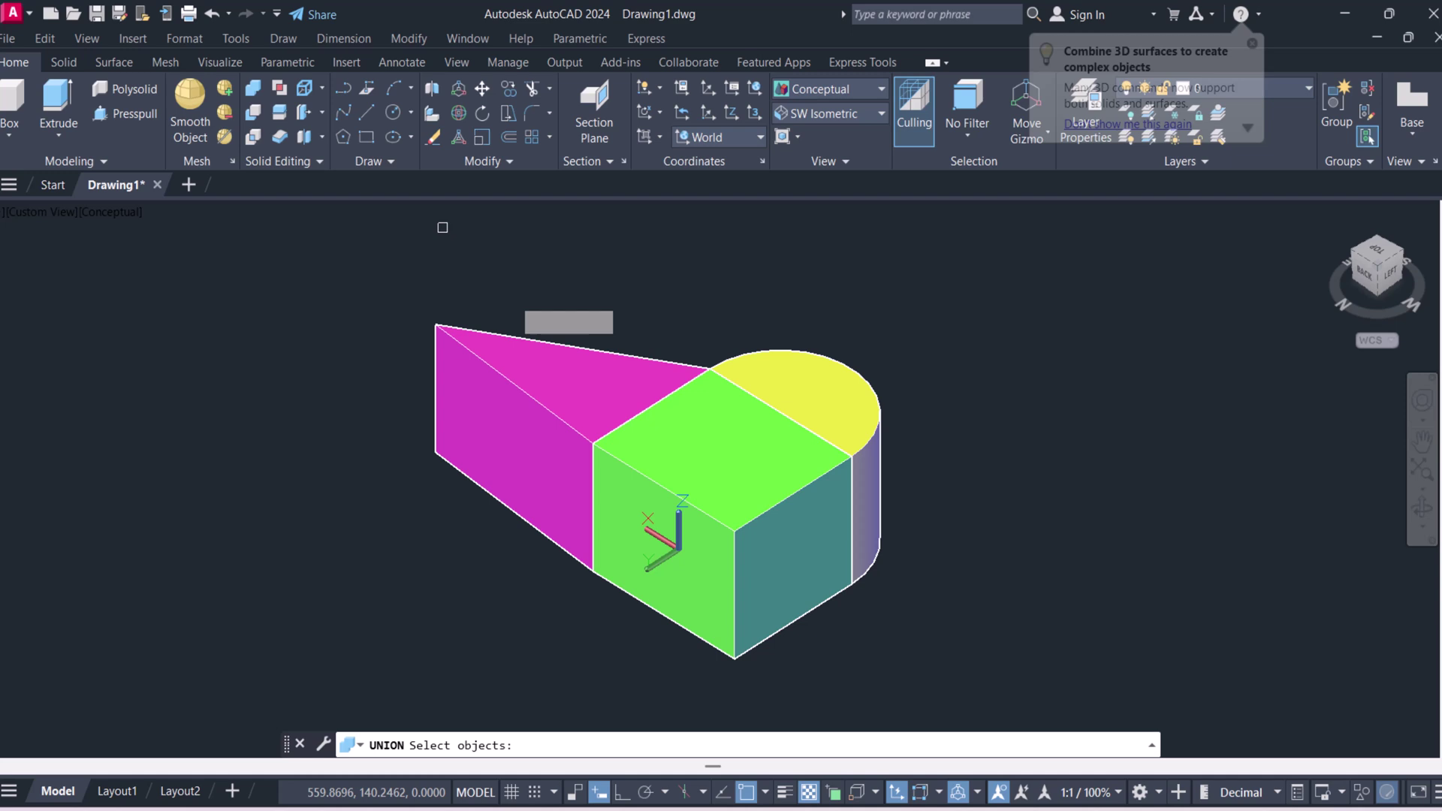
{"action": "left_click", "coordinate": [349, 233]}
{"action": "left_click", "coordinate": [1018, 680]}
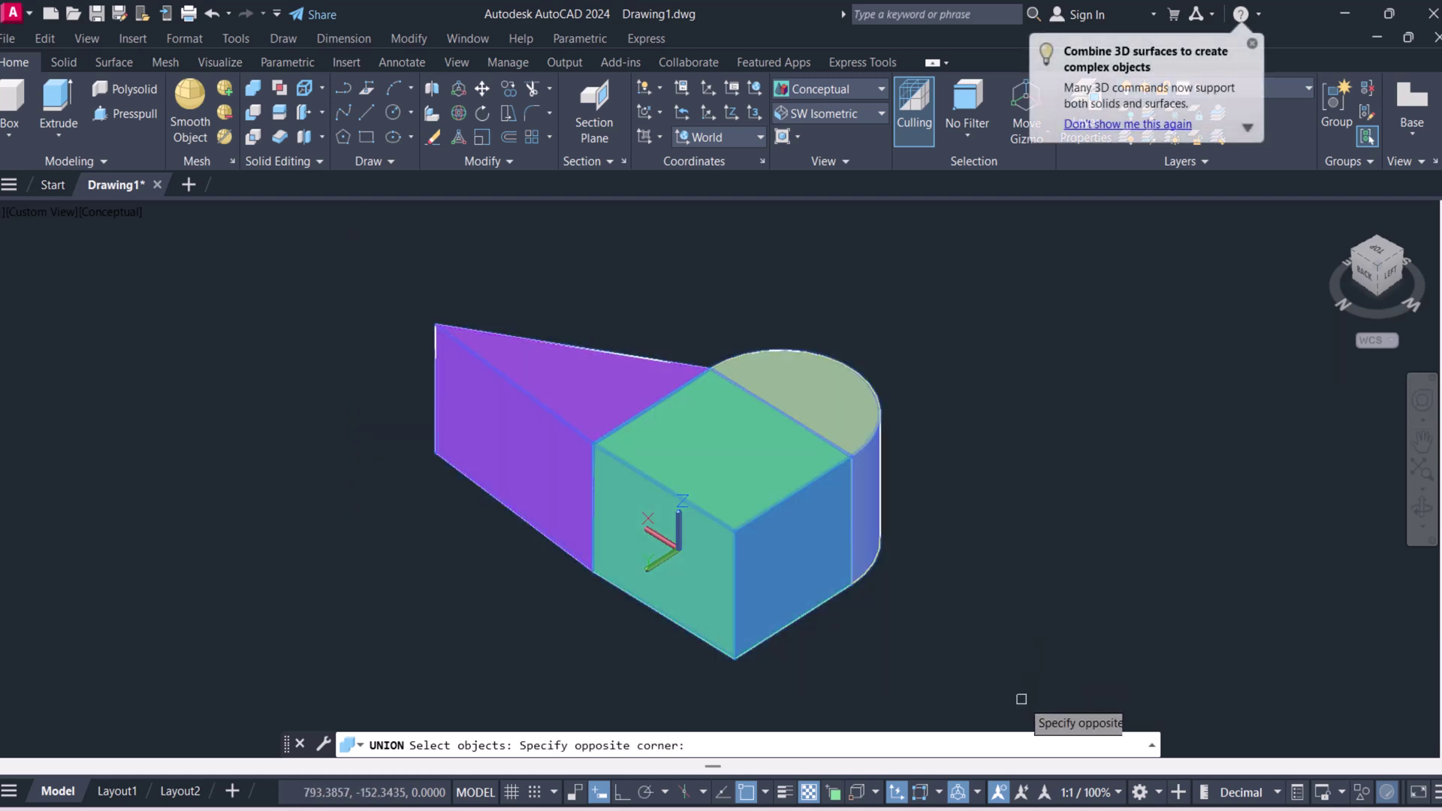
{"action": "key", "text": "Return"}
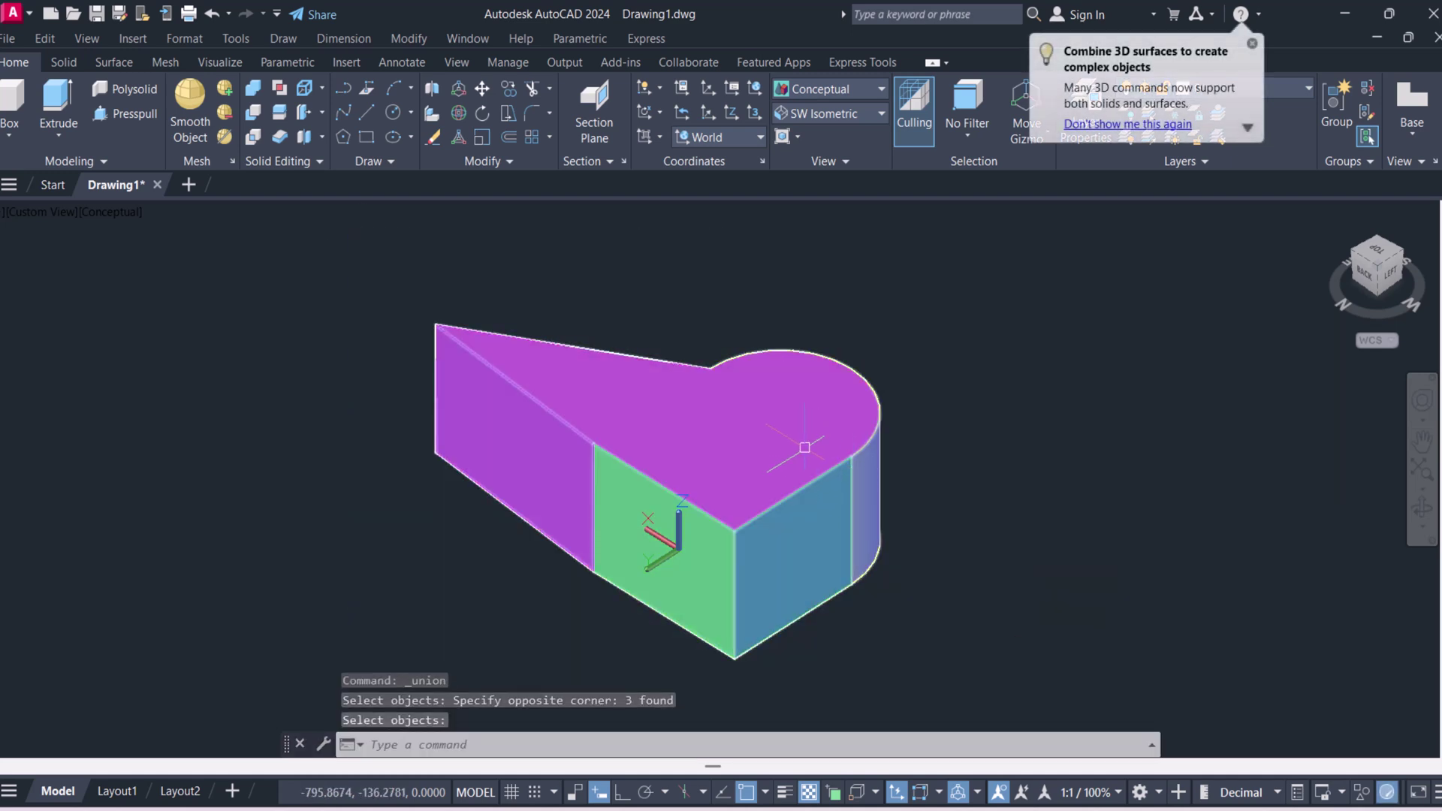
- Orbit the merged D-shaped solid with its pointed end to inspect its curved side
{"action": "left_click", "coordinate": [799, 445]}
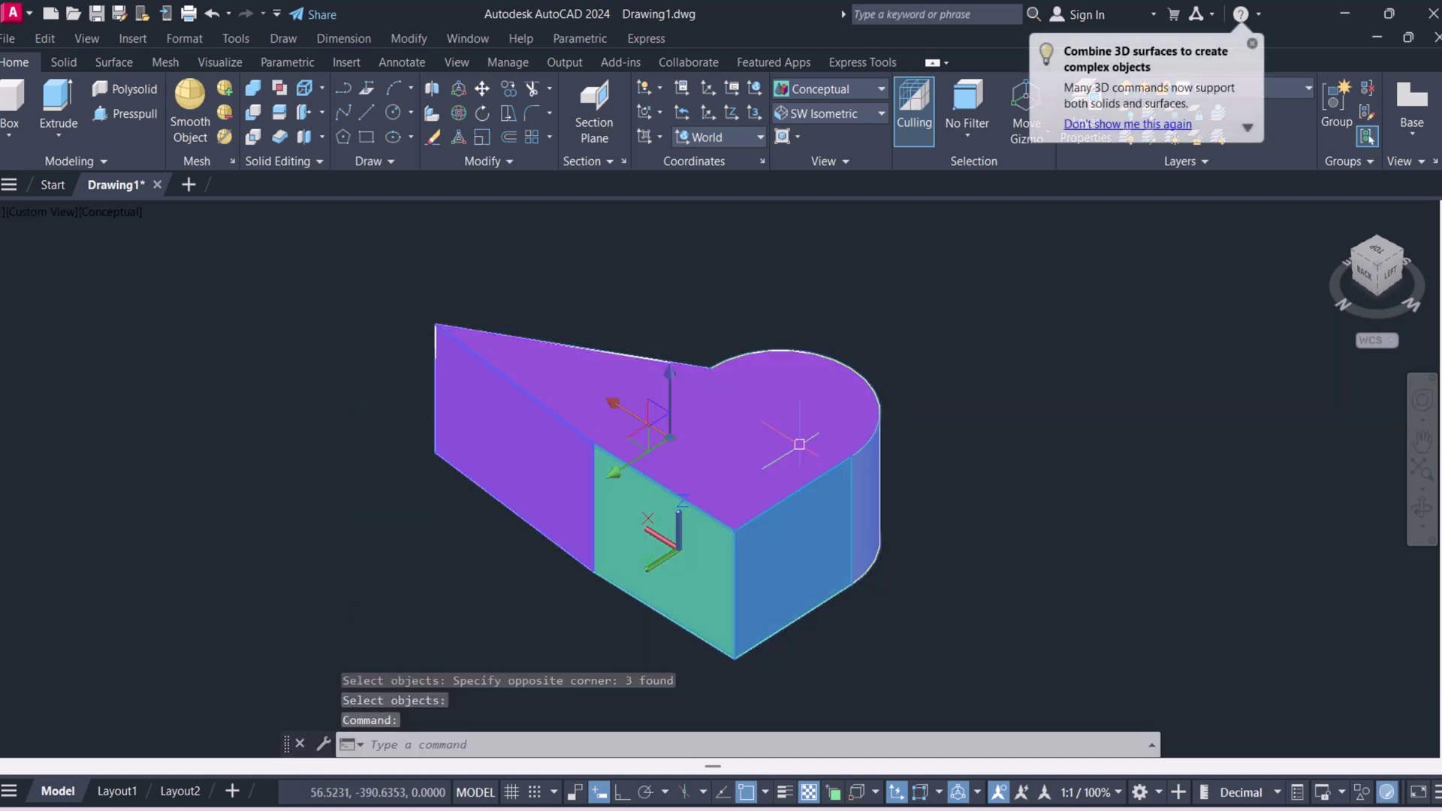
{"action": "left_click", "coordinate": [1423, 509]}
{"action": "left_click_drag", "start_coordinate": [725, 479], "coordinate": [1091, 471]}
{"action": "key", "text": "Escape"}
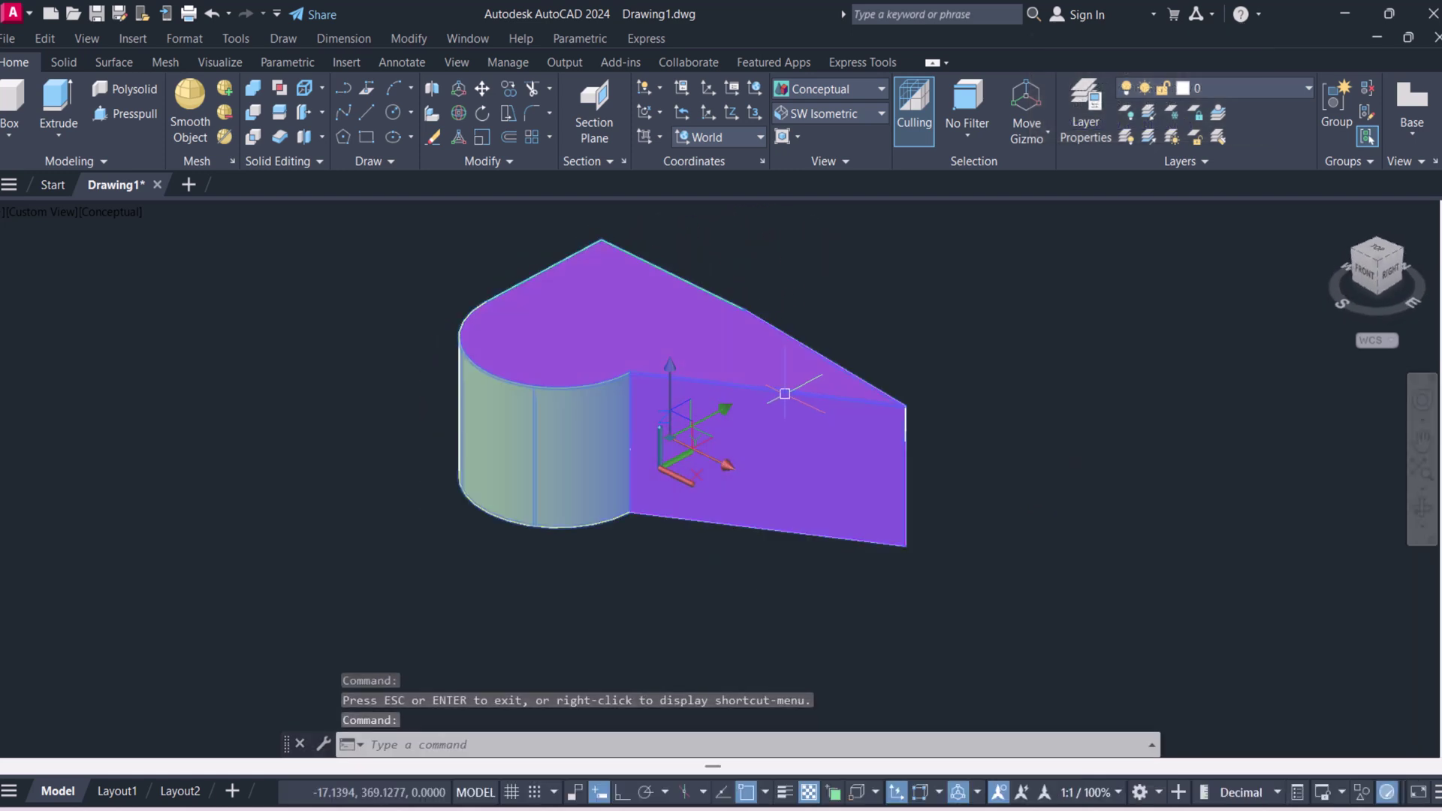
{"action": "key", "text": "Escape"}
{"action": "left_click", "coordinate": [852, 89]}
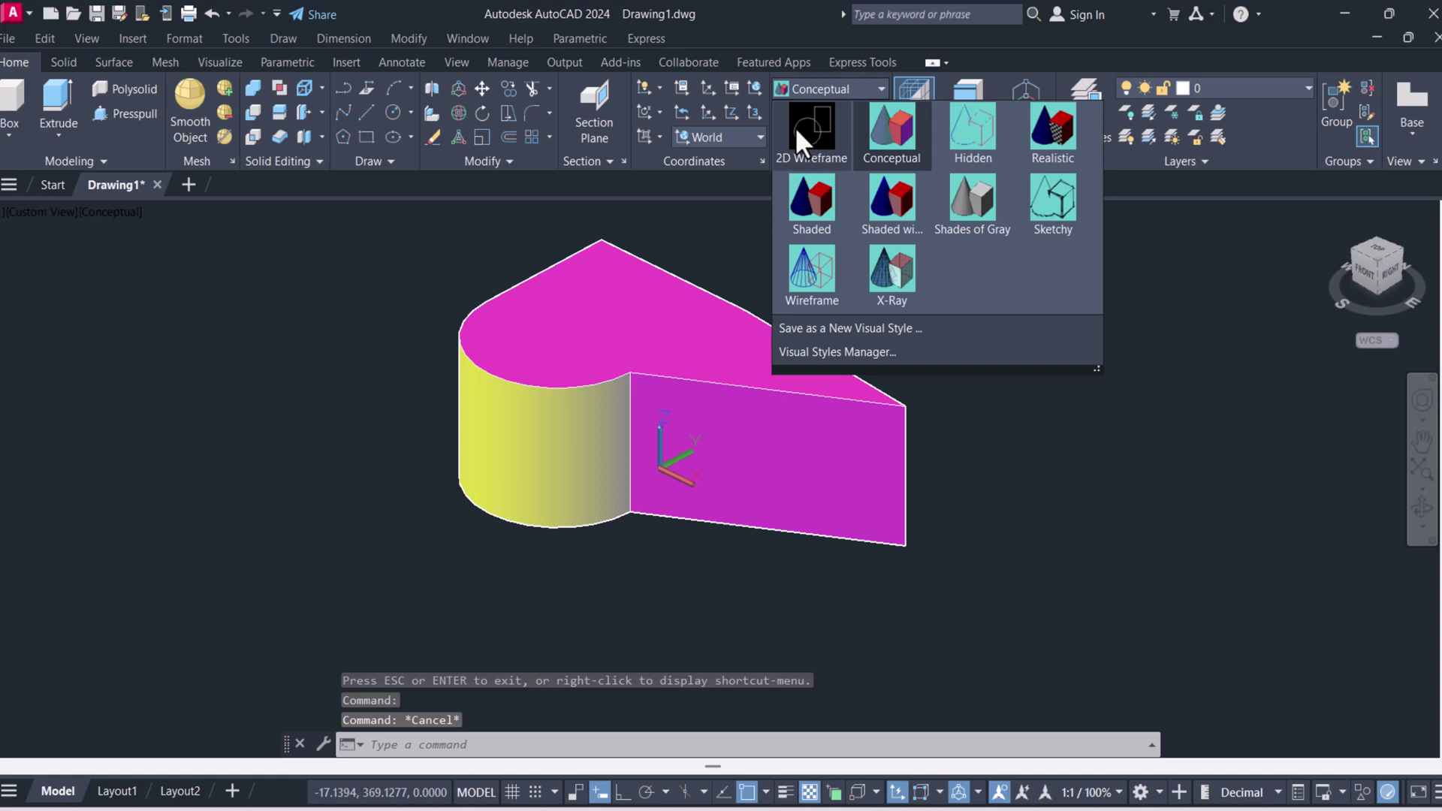
{"action": "left_click", "coordinate": [796, 127]}
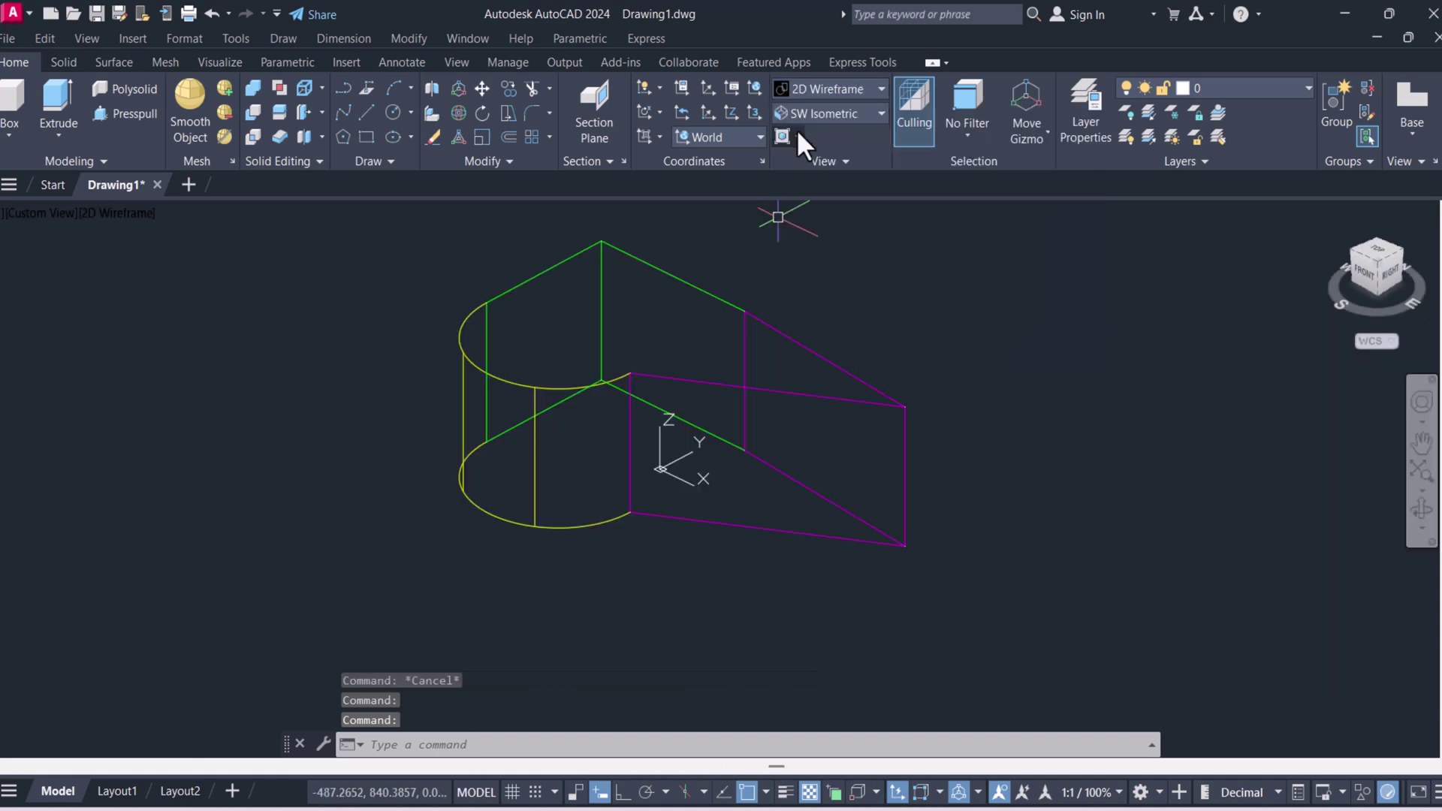
{"action": "left_click", "coordinate": [1378, 257]}
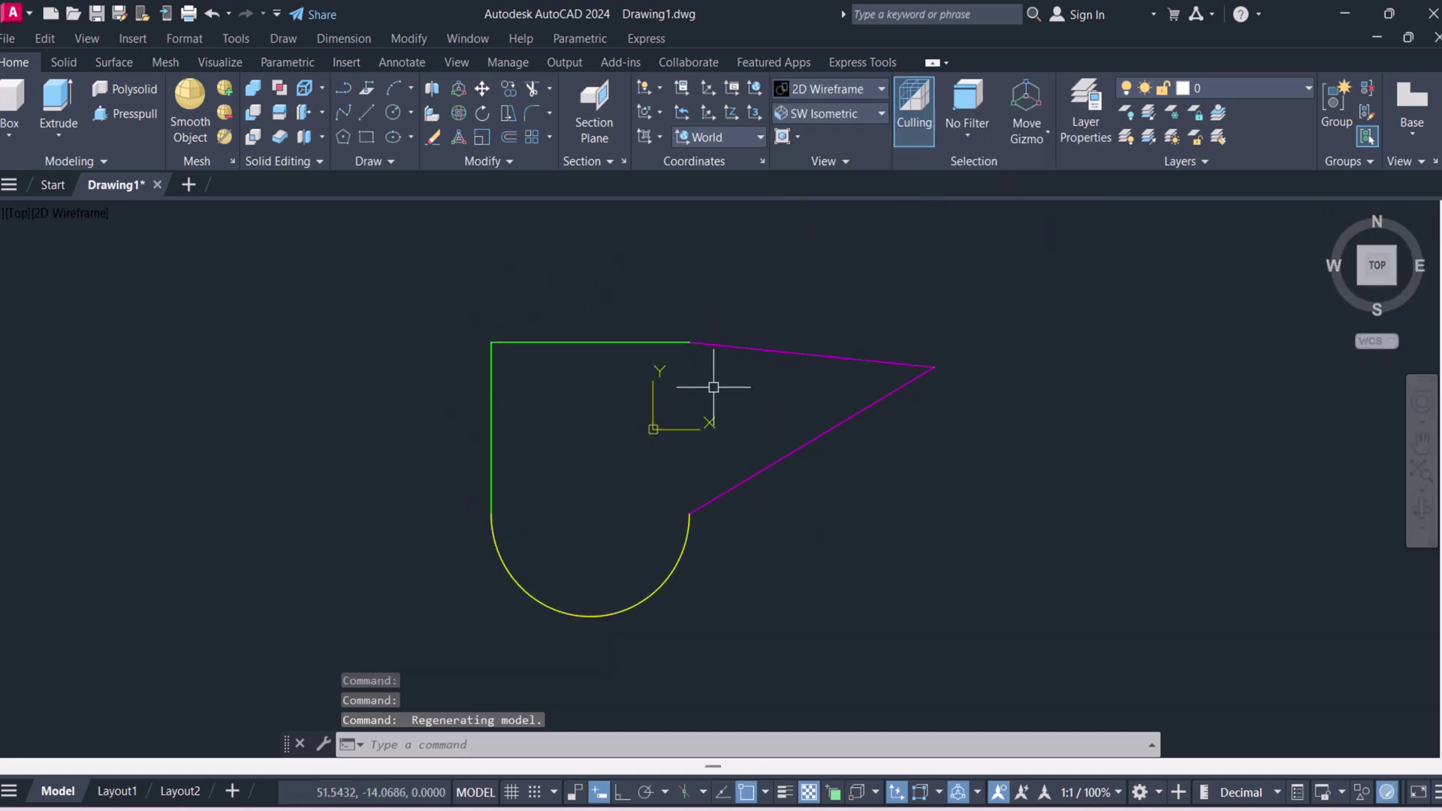
{"action": "left_click", "coordinate": [810, 356]}
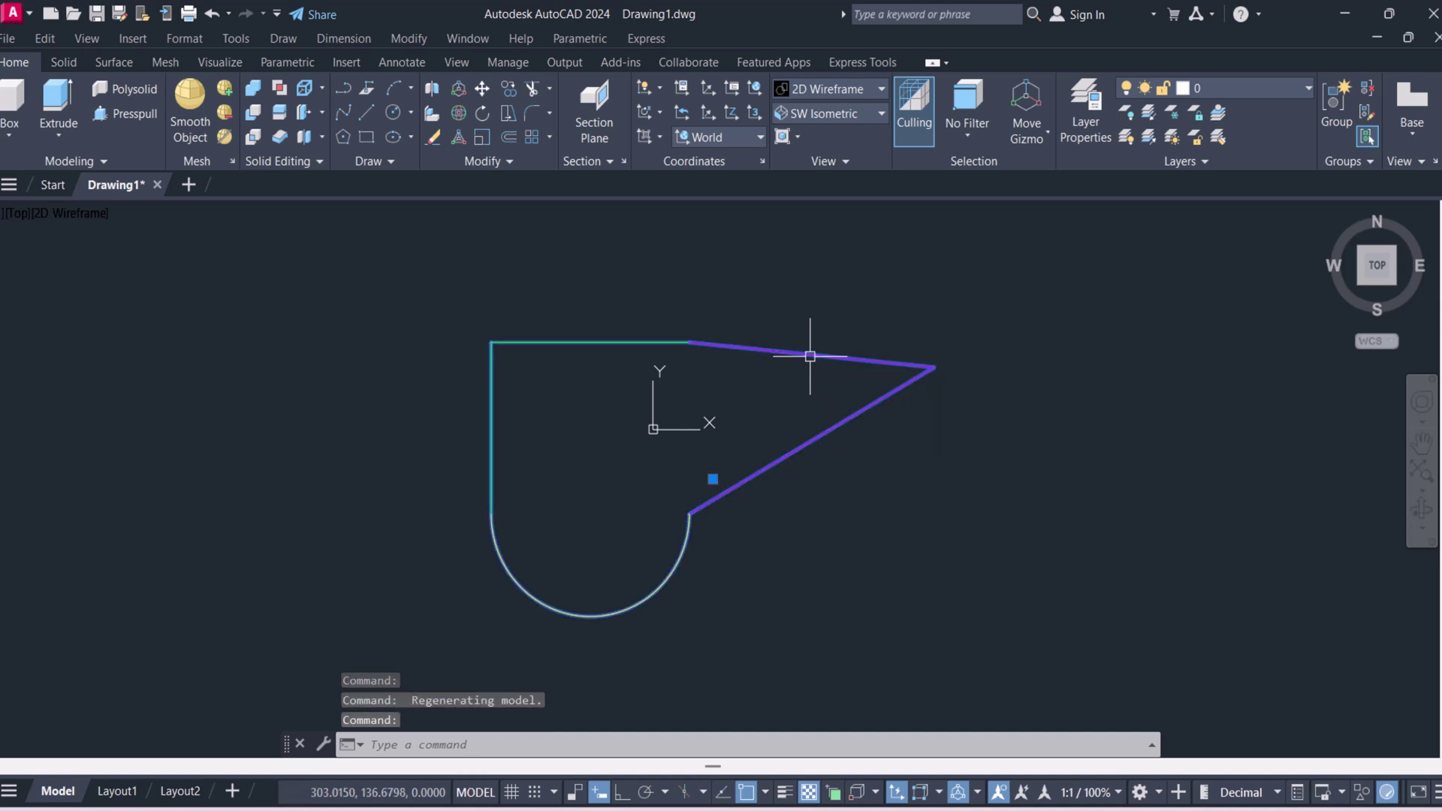
{"action": "key", "text": "Escape"}
{"action": "left_click", "coordinate": [800, 92]}
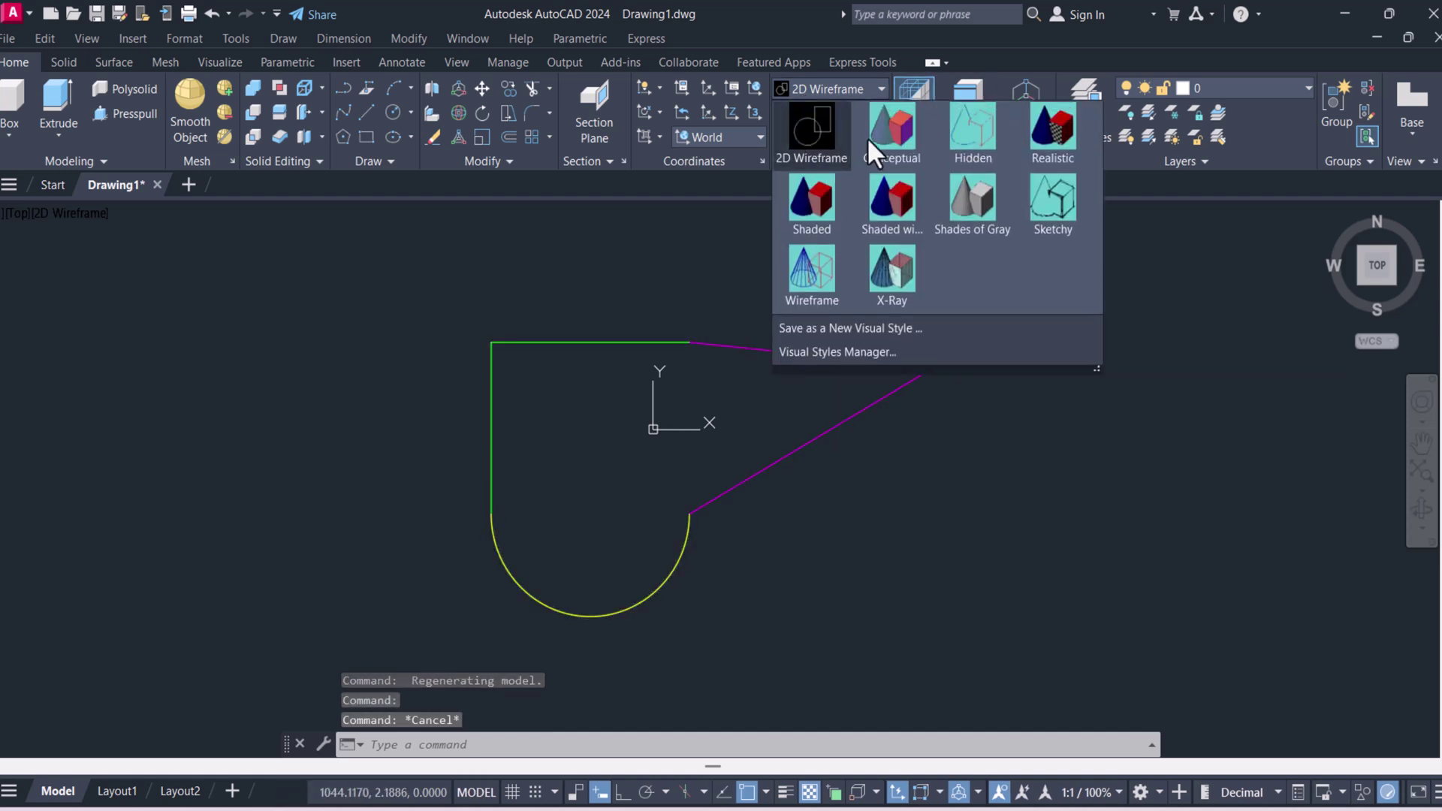
{"action": "left_click", "coordinate": [891, 133]}
{"action": "left_click", "coordinate": [1423, 509]}
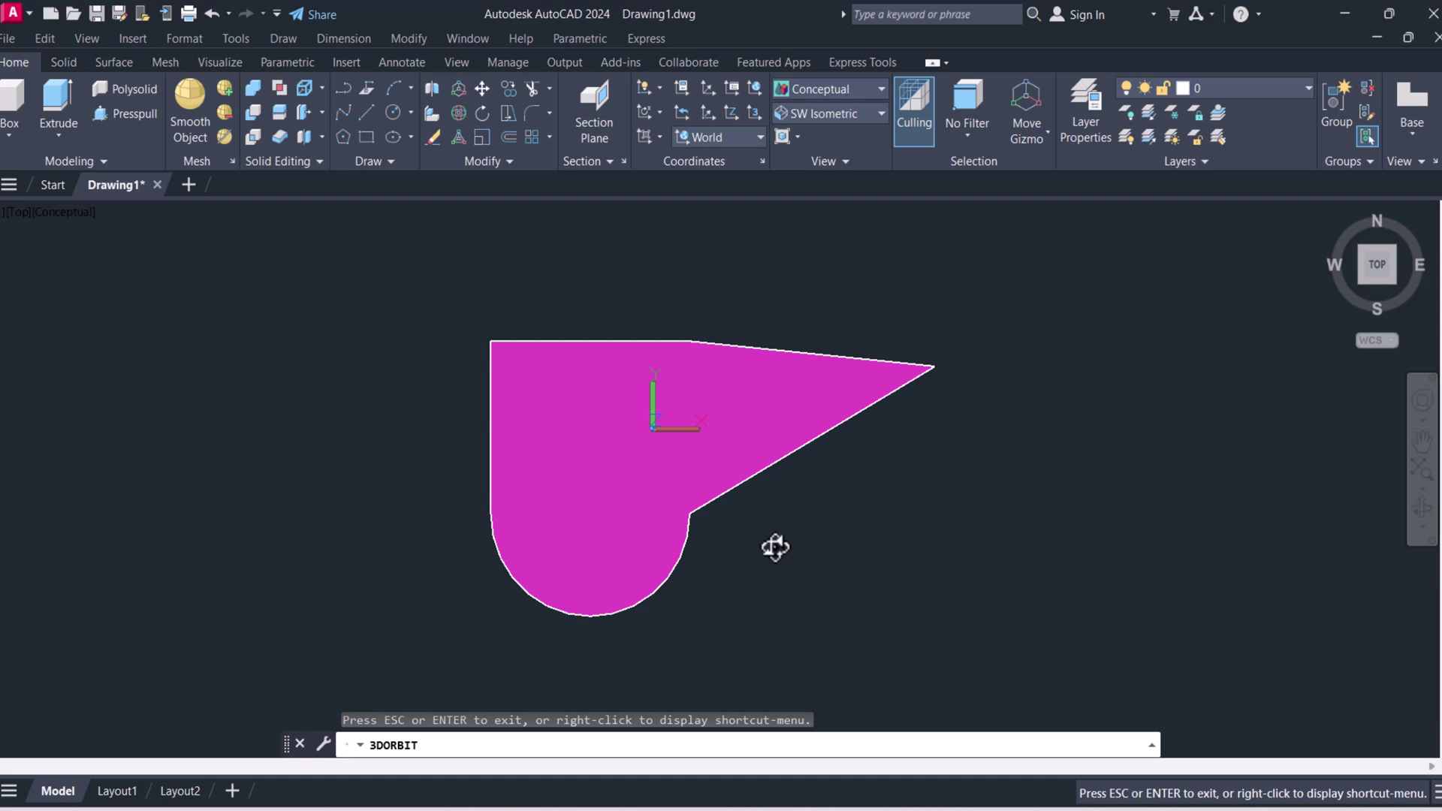
{"action": "left_click_drag", "start_coordinate": [776, 548], "coordinate": [879, 531]}
{"action": "middle_click_drag", "start_coordinate": [879, 531], "coordinate": [913, 555]}
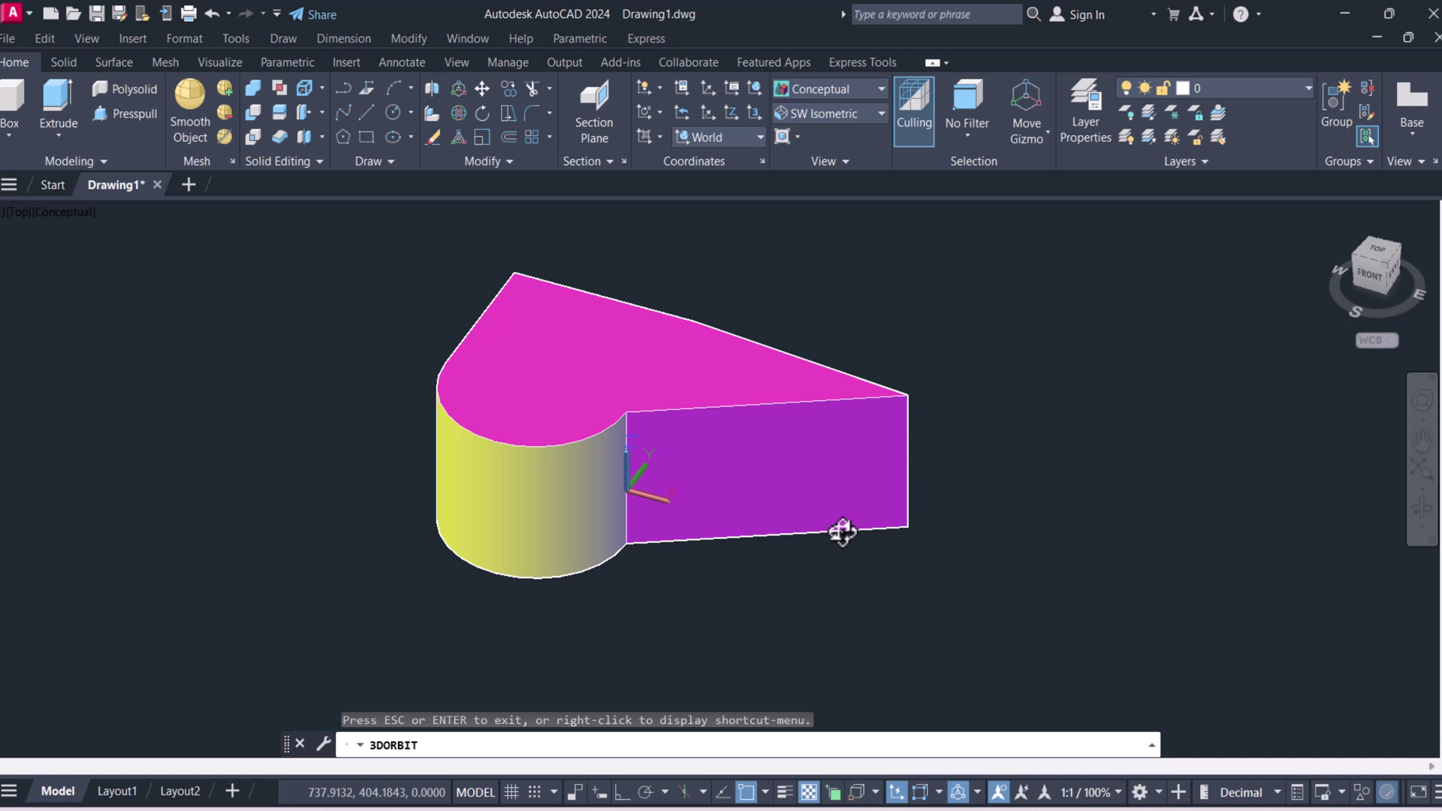
{"action": "left_click_drag", "start_coordinate": [784, 544], "coordinate": [729, 524]}
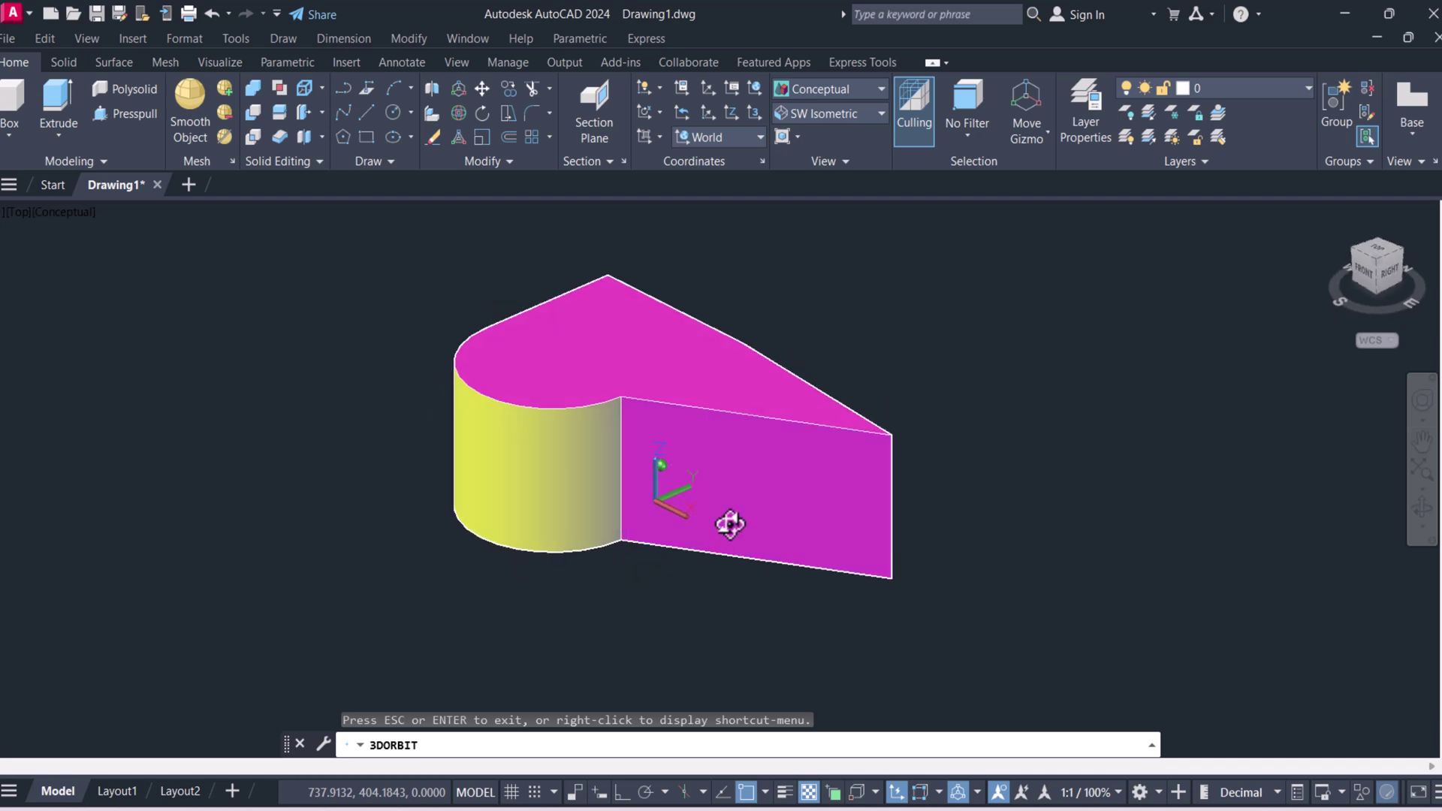